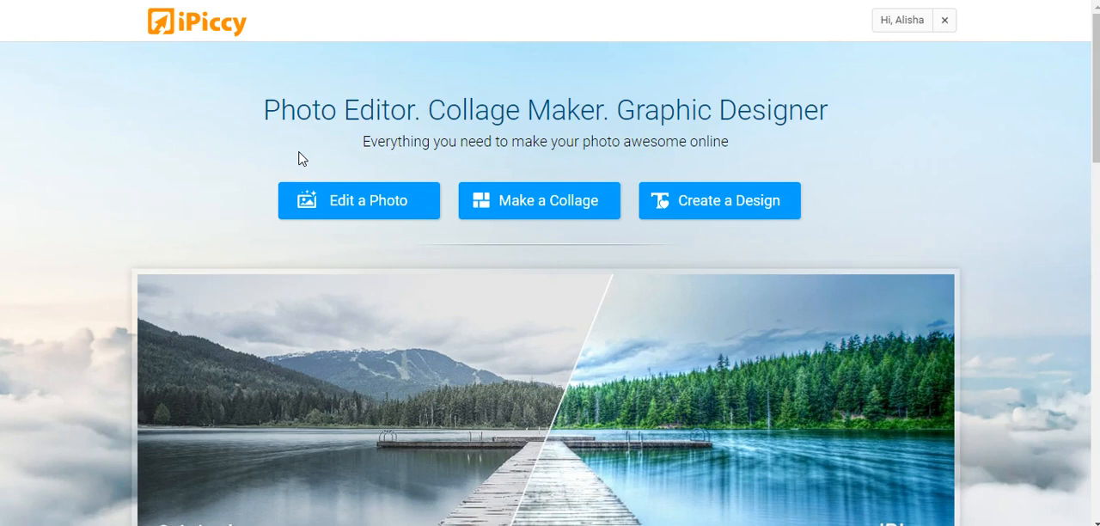
Step: Start a new design in the Designer with a custom canvas size of 1500 x 1500
click(298, 135)
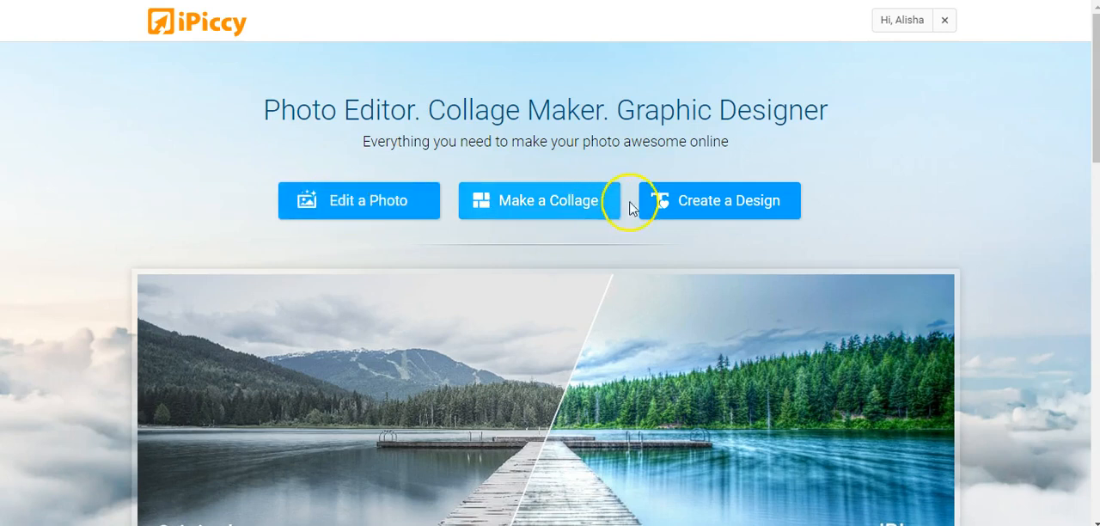
click(696, 208)
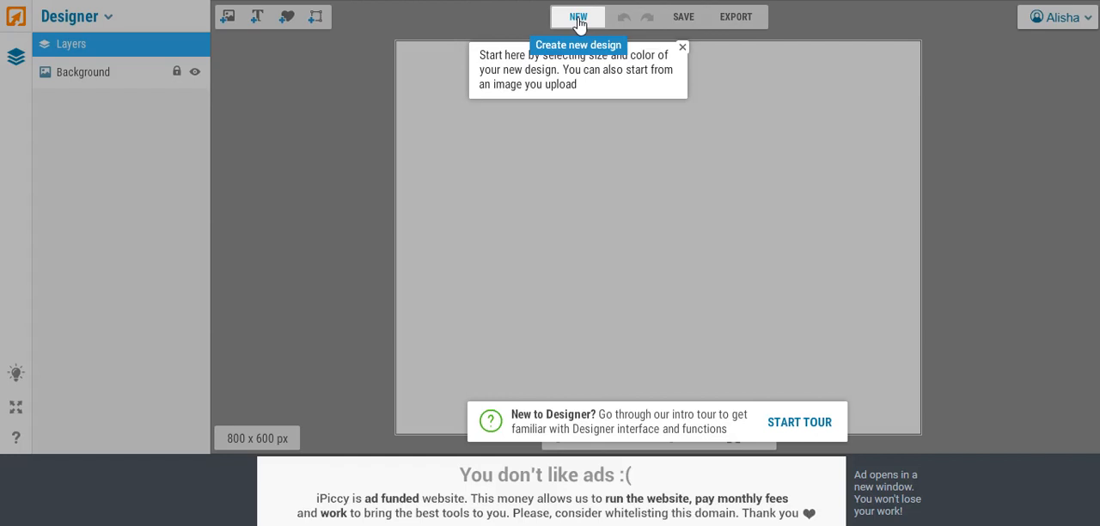
click(578, 19)
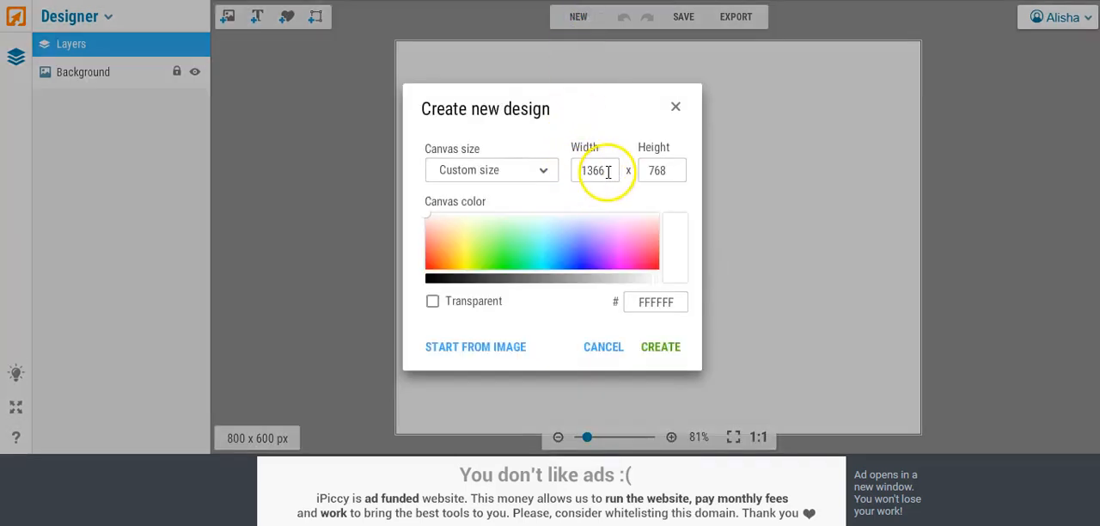
drag(607, 172, 558, 171)
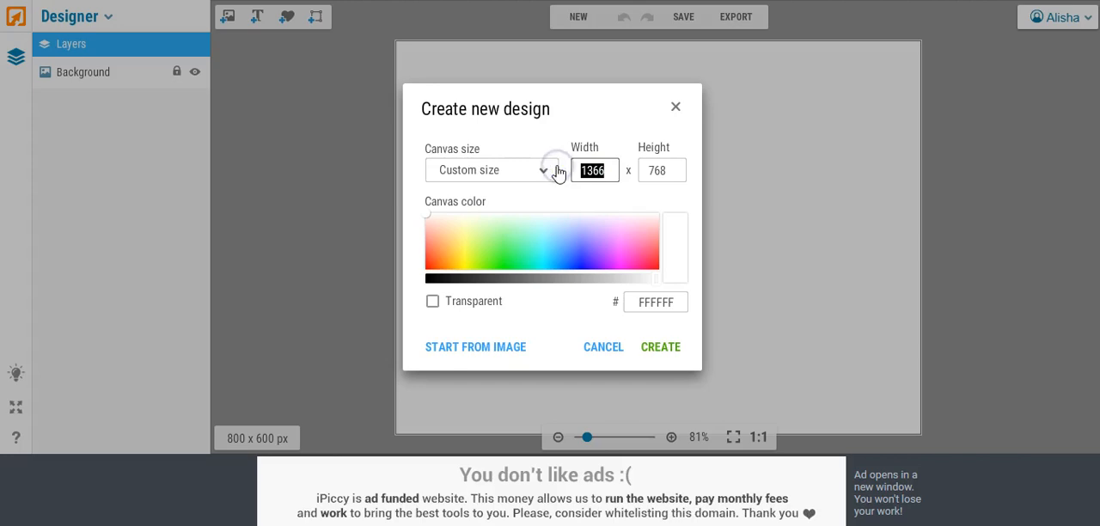
text(1500)
drag(662, 171, 637, 172)
text(1500)
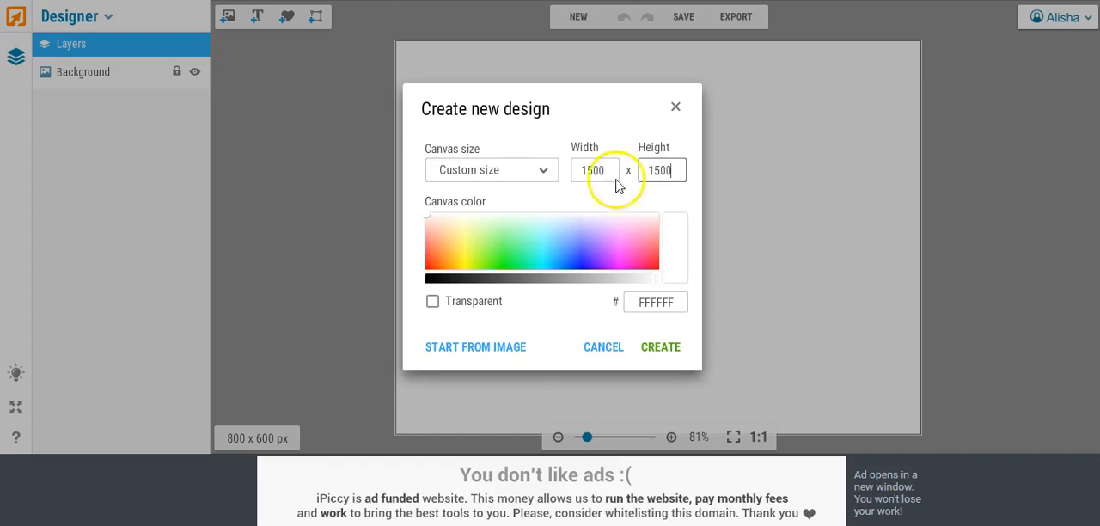
Step: Pick a dark green canvas color (C7C12) and create the design
click(498, 251)
drag(498, 252, 506, 263)
drag(577, 280, 541, 286)
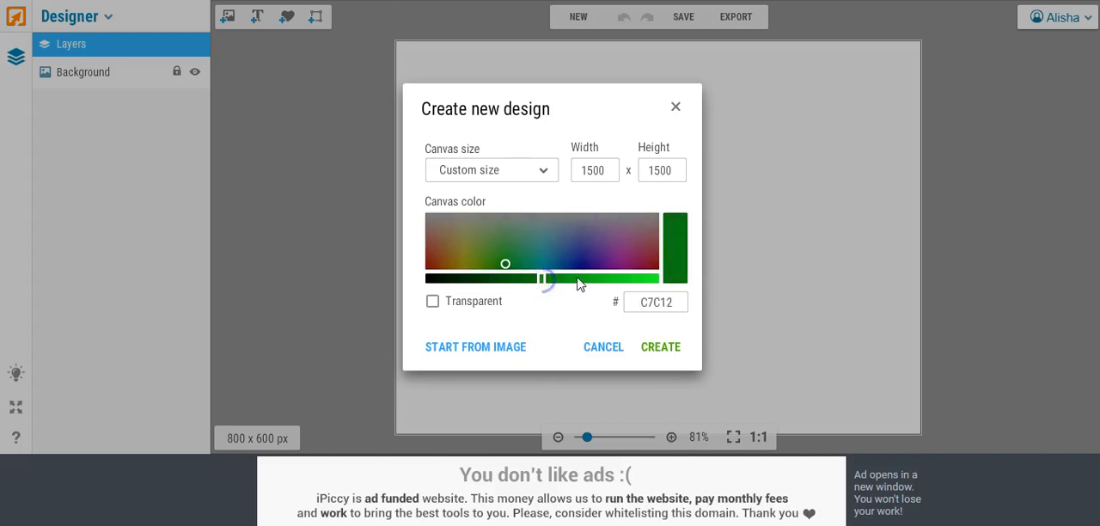
click(662, 348)
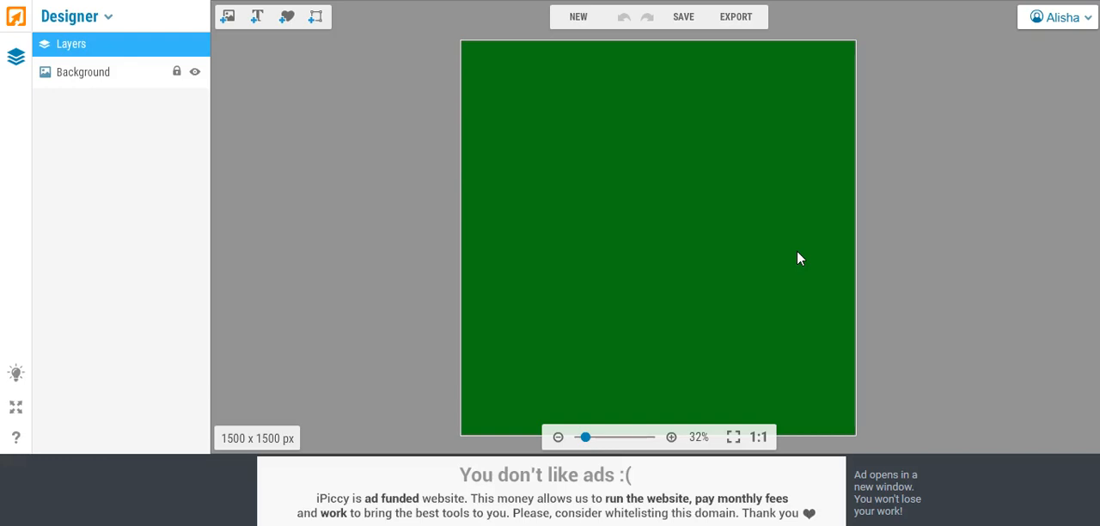
Step: Set up saving the green canvas at Highest quality with the file name pattern10 in .jpg format
click(683, 17)
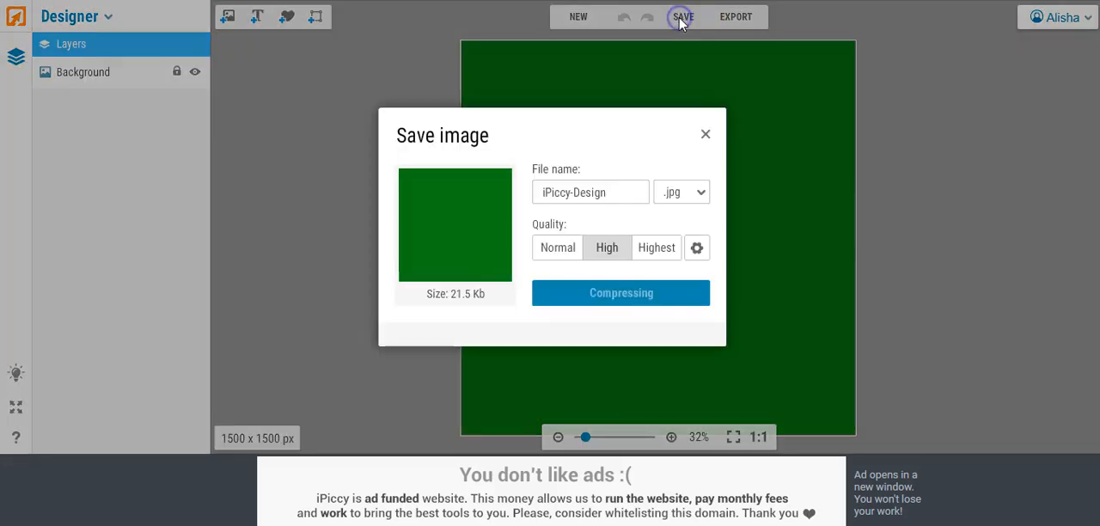
click(653, 247)
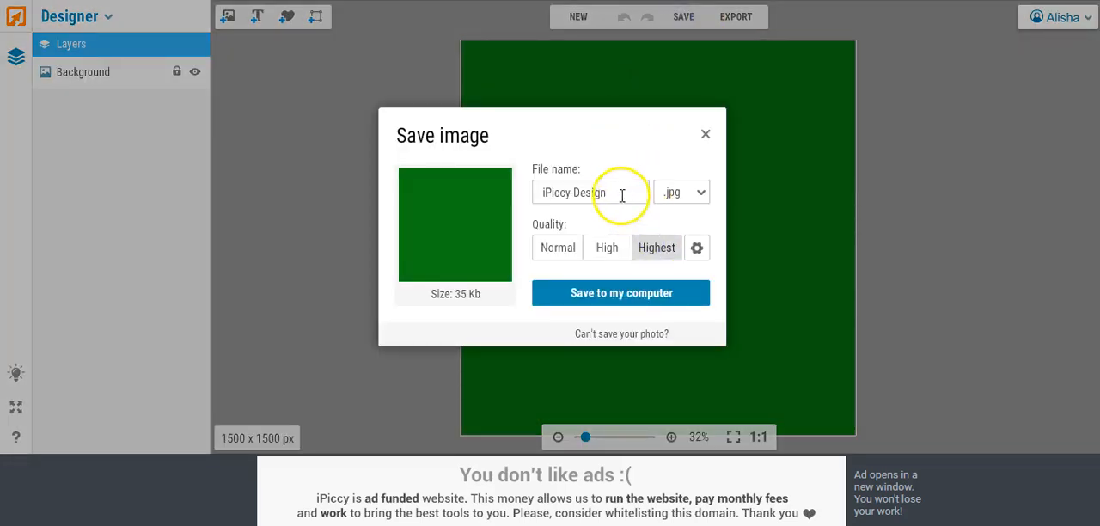
drag(621, 193, 493, 187)
text(des)
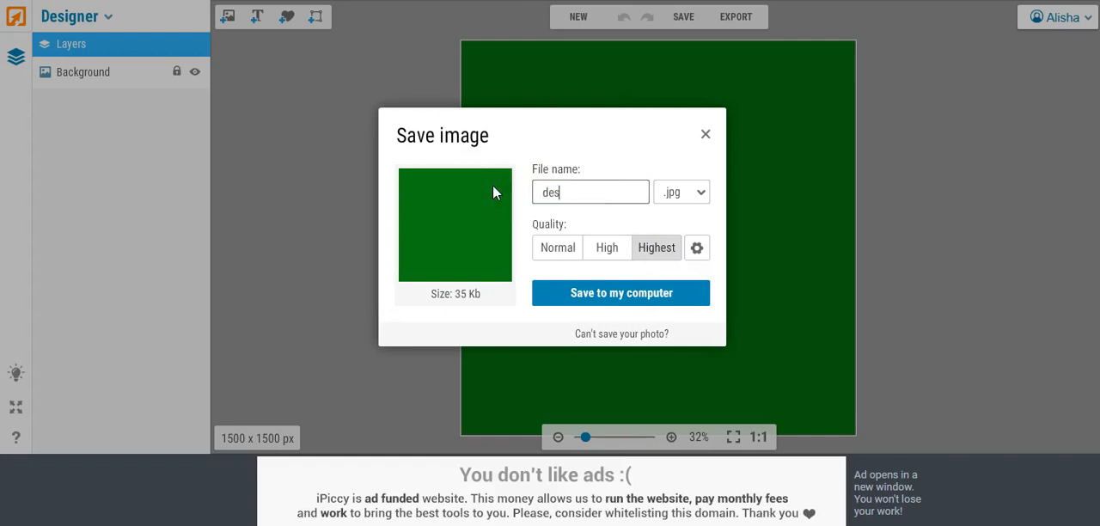
key(BackSpace)
key(BackSpace)
key(BackSpace)
text(pattern10)
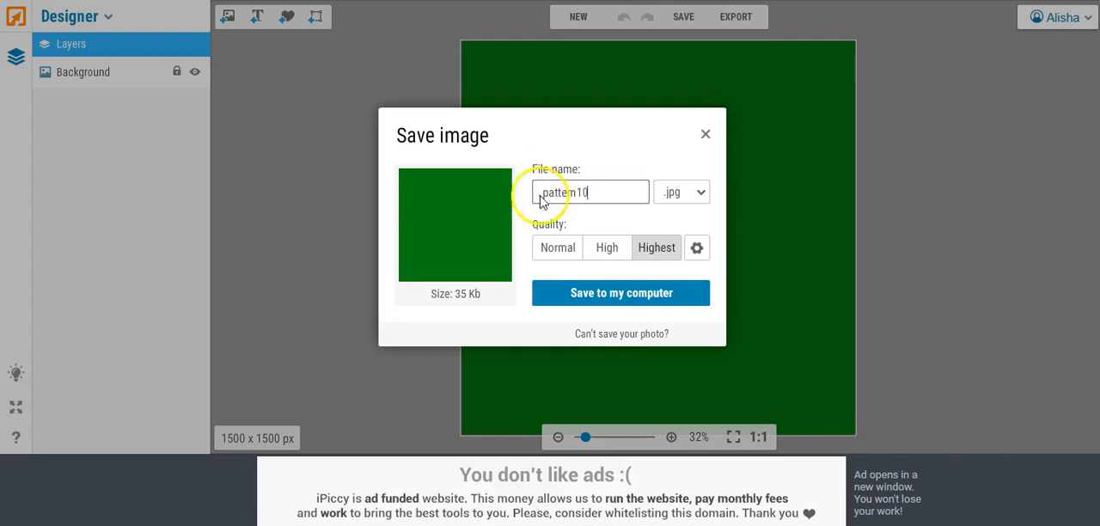
Step: Save pattern10 to the Desktop as a JPEG image and return to the design
click(574, 291)
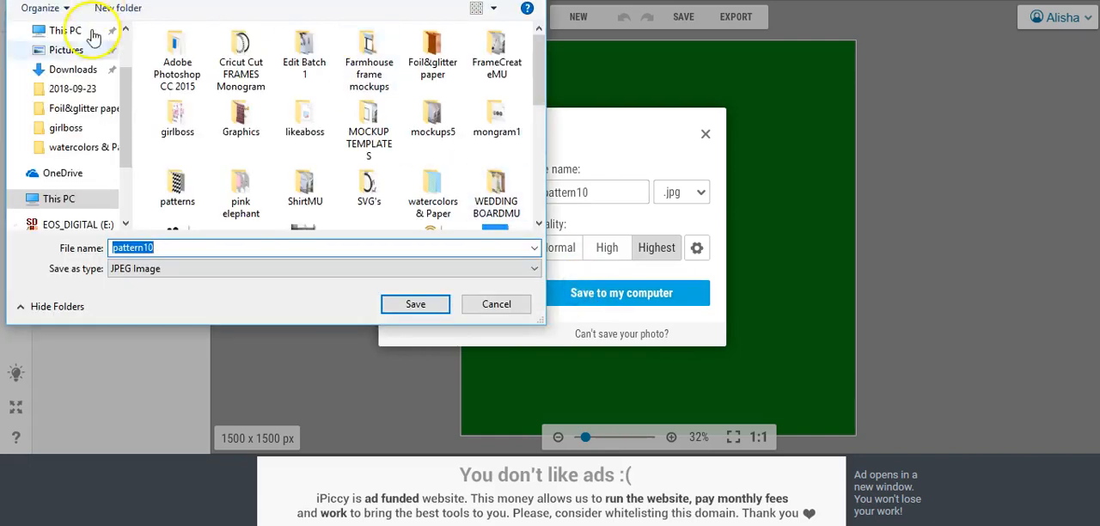
scroll(116, 76, up, 2)
click(87, 64)
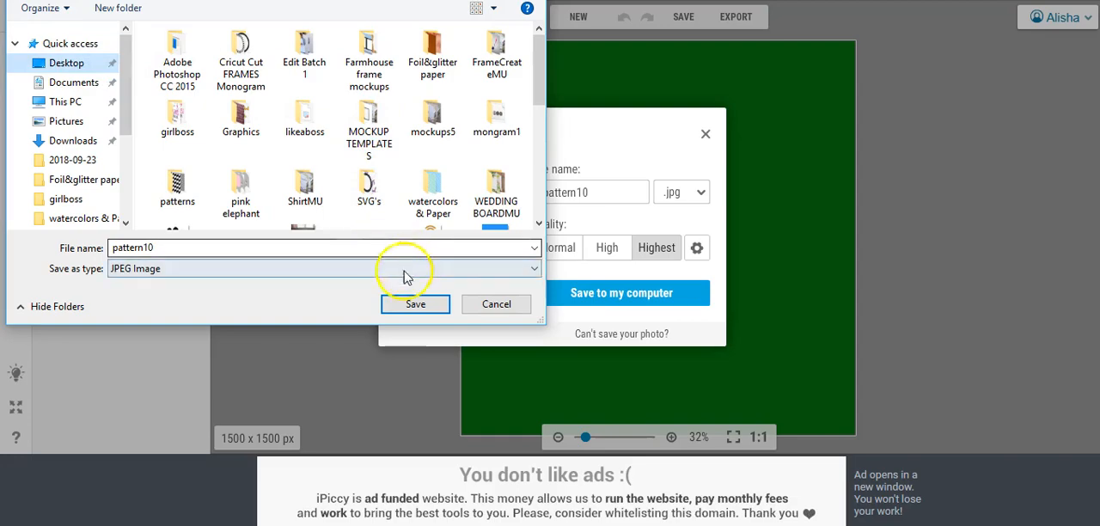
click(414, 302)
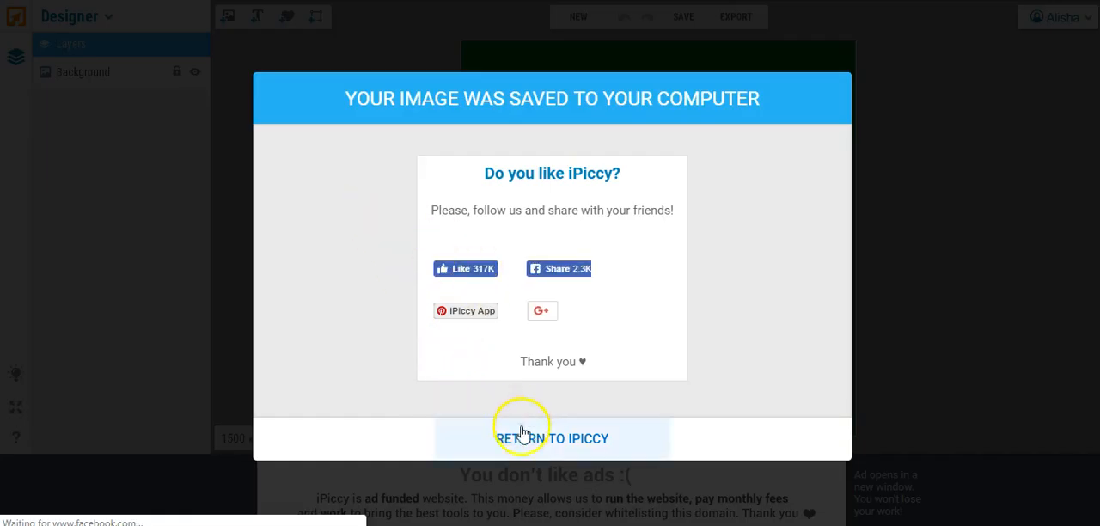
click(526, 439)
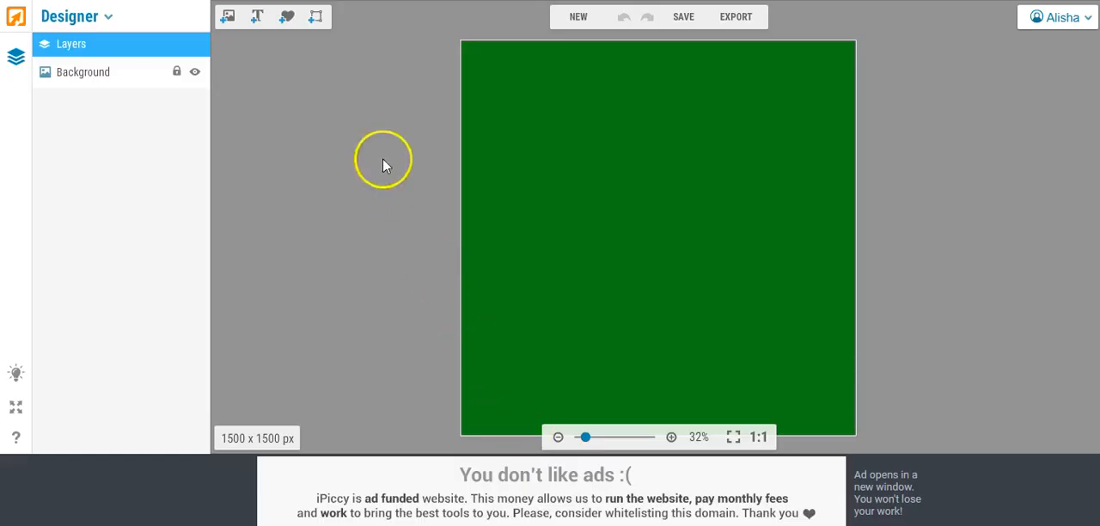
Step: Switch to the photo Editor, add the pattern10 image to the photo library, and close the library
click(97, 22)
click(69, 40)
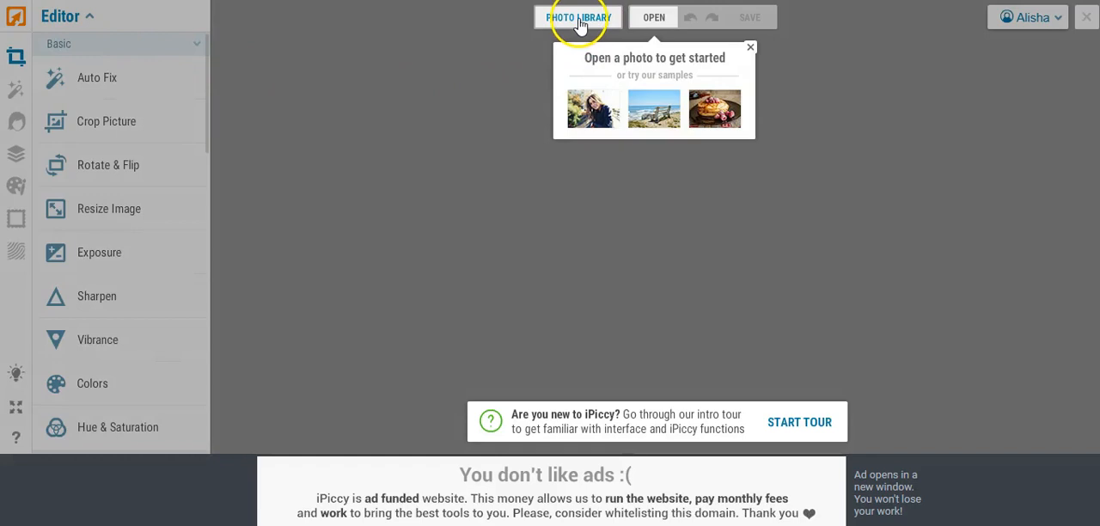
click(580, 23)
click(151, 73)
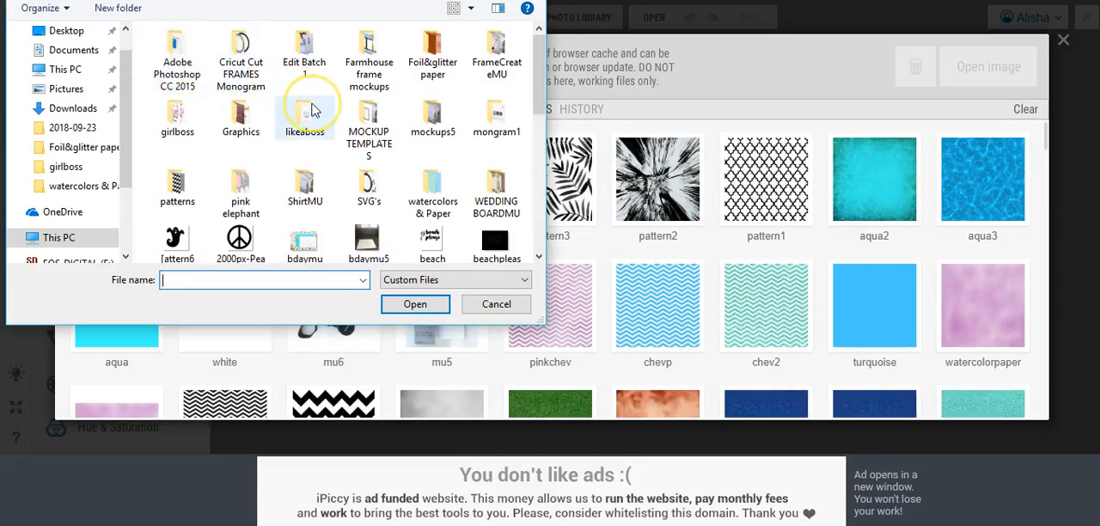
scroll(312, 110, down, 5)
double_click(241, 183)
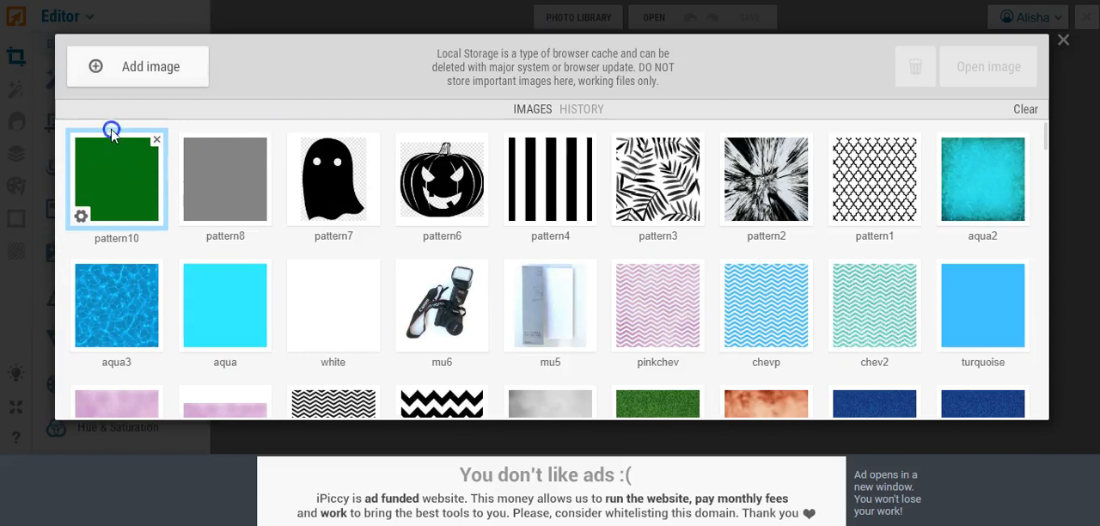
click(1058, 43)
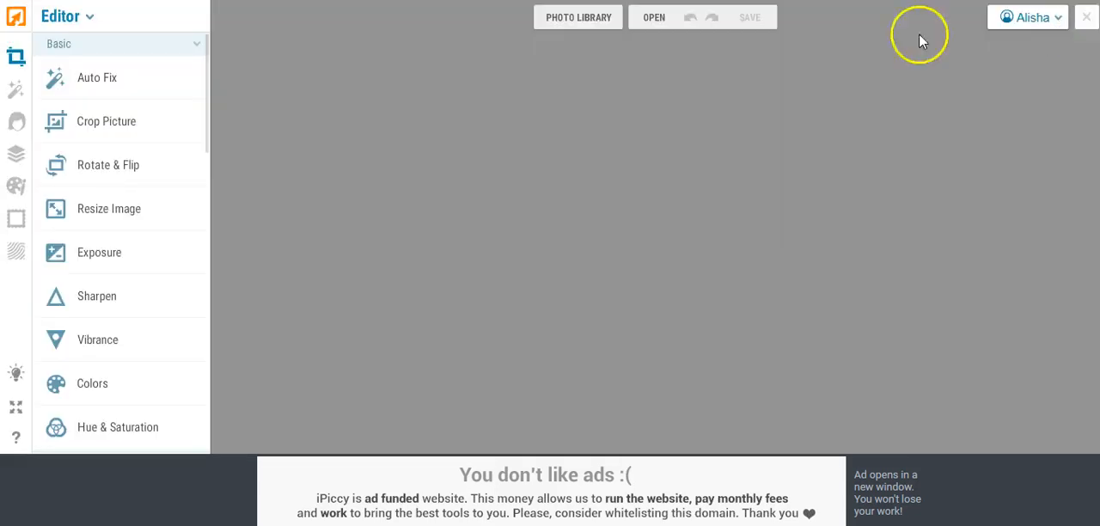
Step: Open the black leaf image pattern3 from the photo library for editing
click(554, 19)
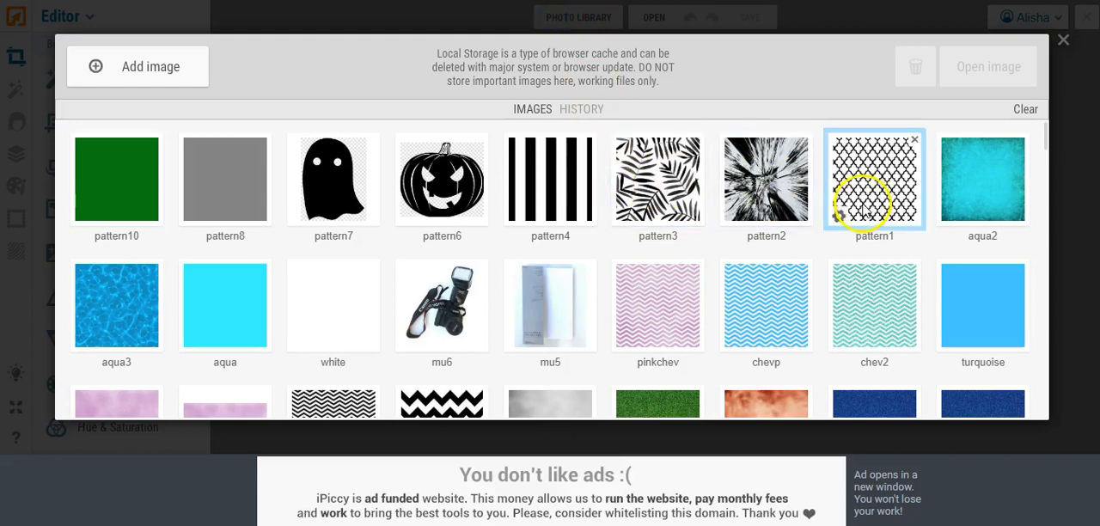
click(624, 222)
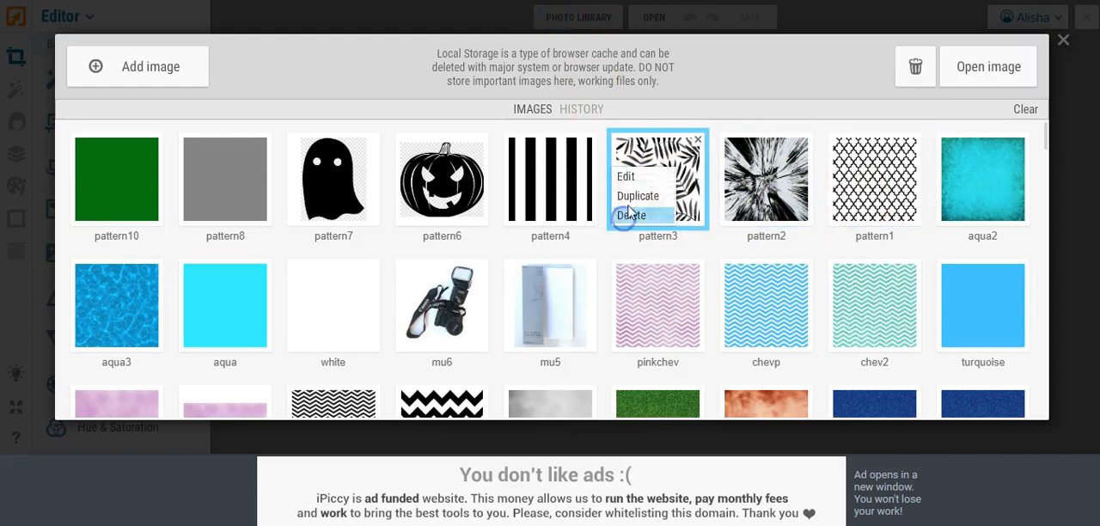
click(634, 180)
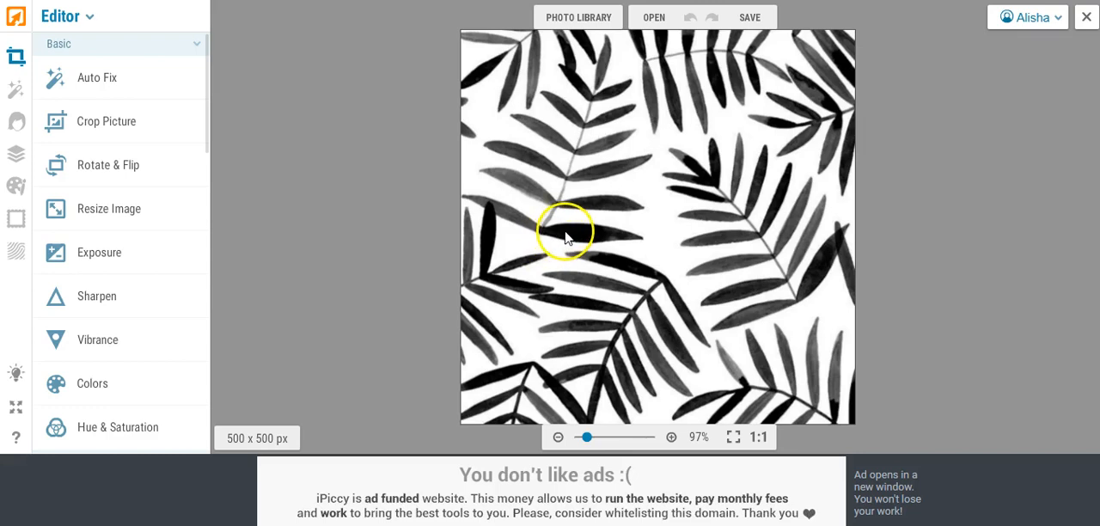
Step: Add the green pattern10 image as a layer over the leaf pattern and stretch it to cover the whole canvas
click(14, 158)
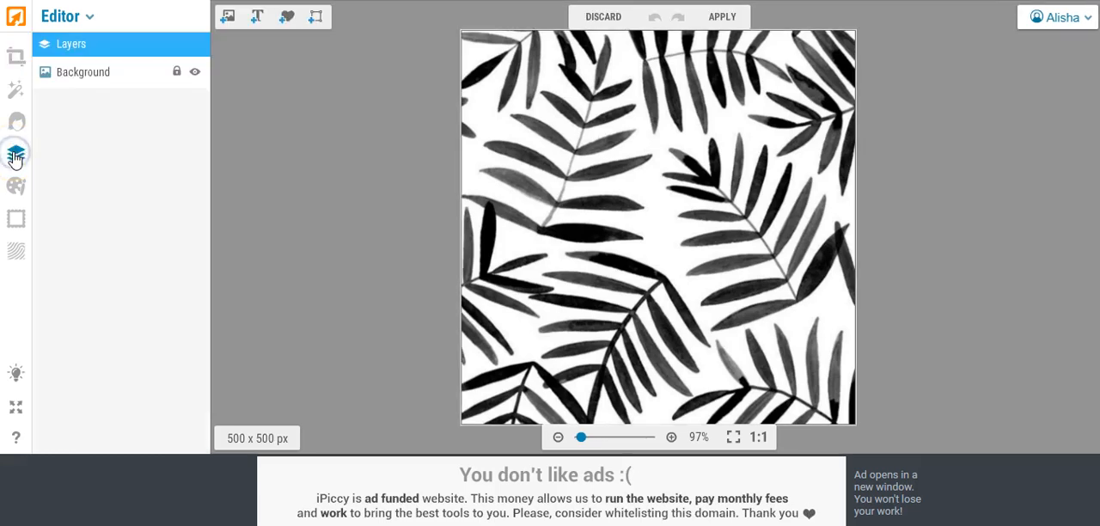
click(228, 17)
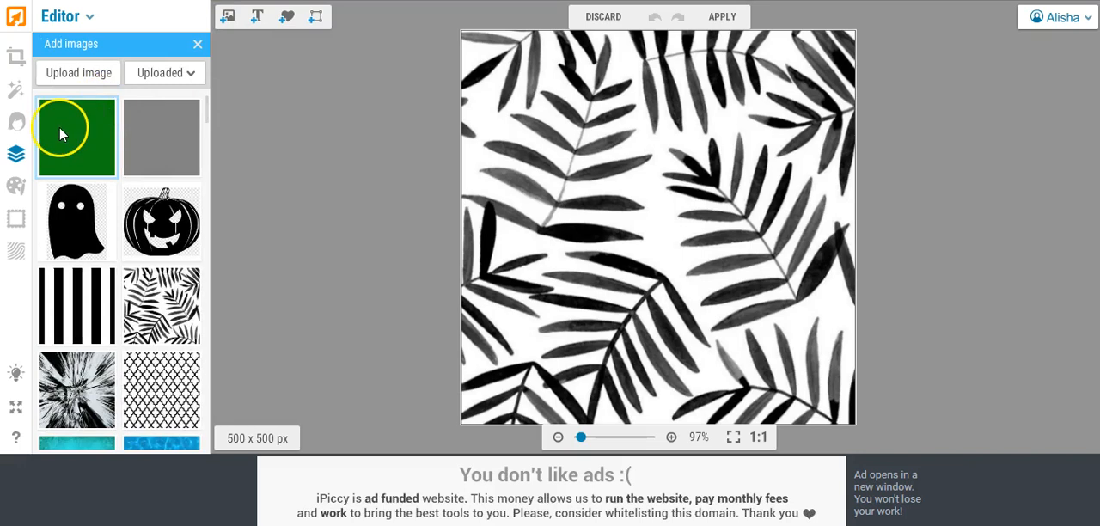
drag(61, 134, 531, 111)
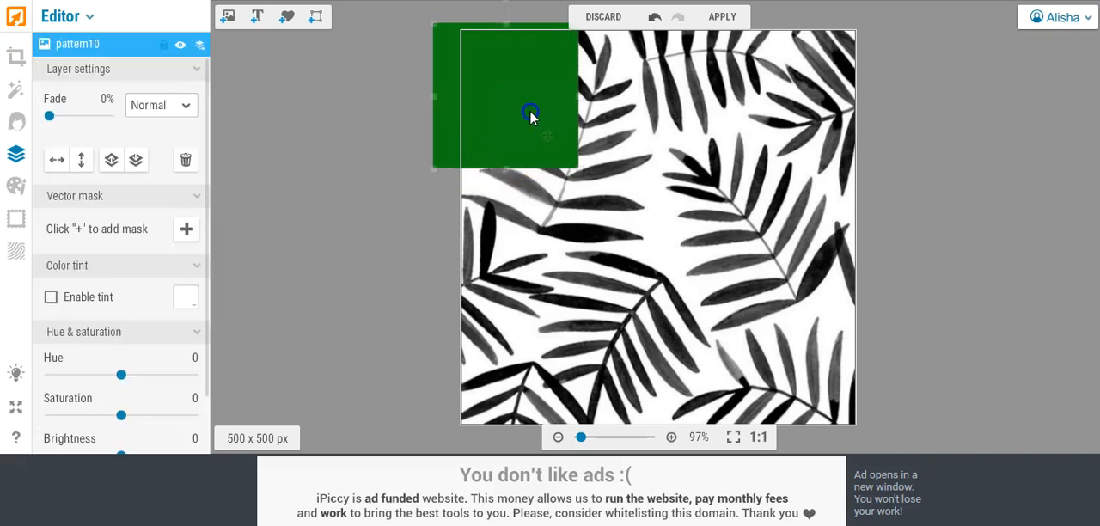
drag(503, 169, 504, 434)
drag(578, 230, 872, 262)
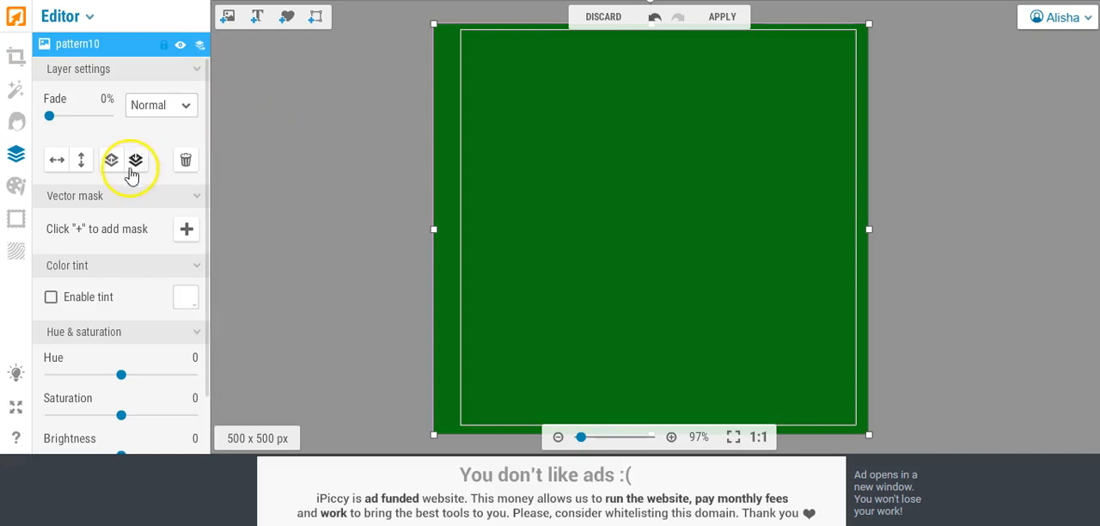
Step: Set the green layer's blend mode to Lighten and apply it to the leaf image
click(178, 108)
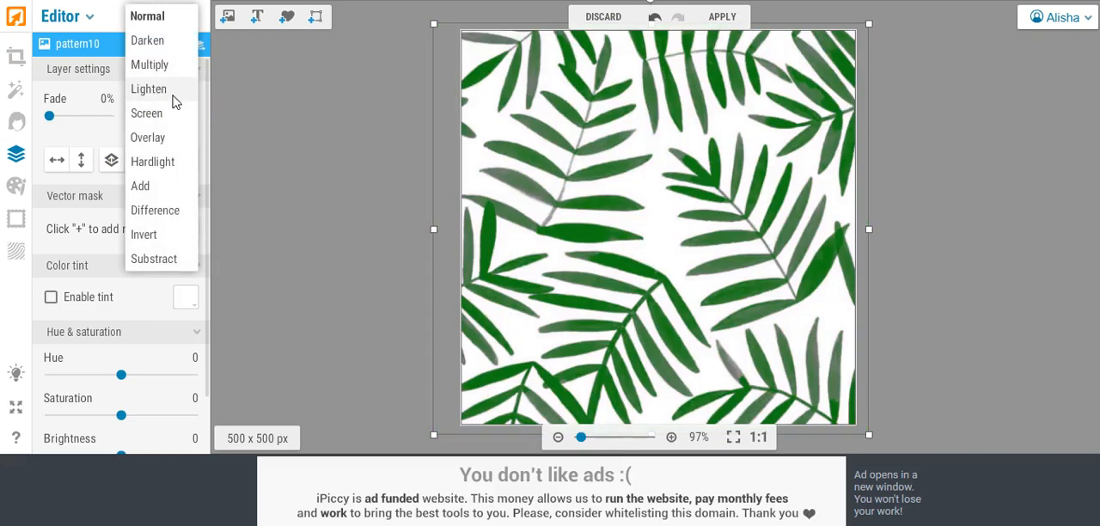
click(173, 94)
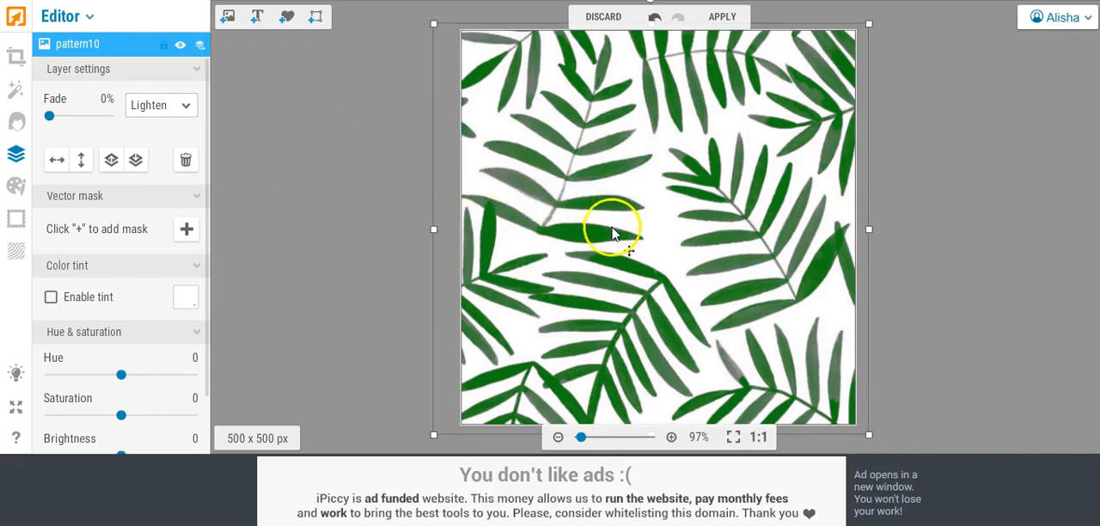
click(722, 17)
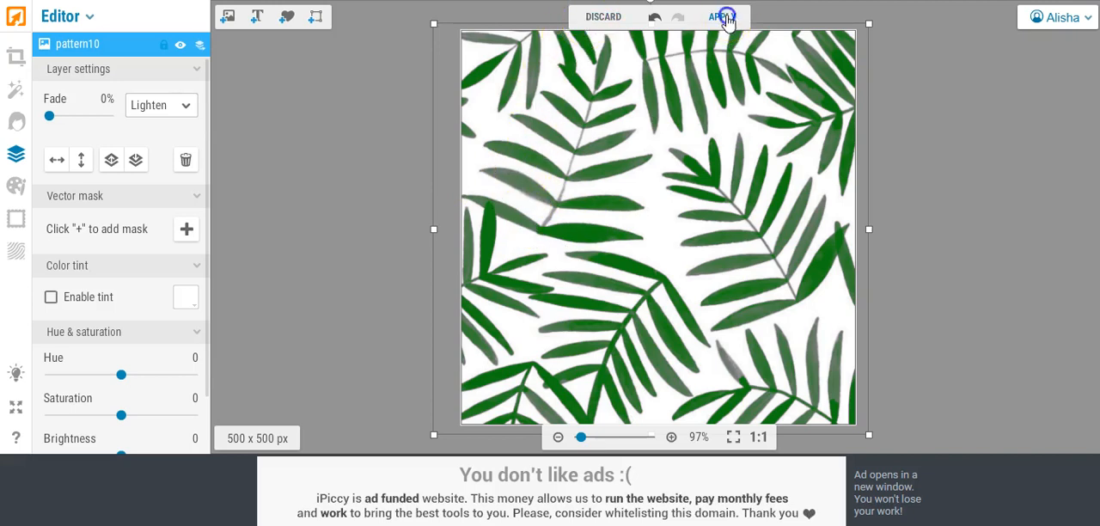
click(675, 267)
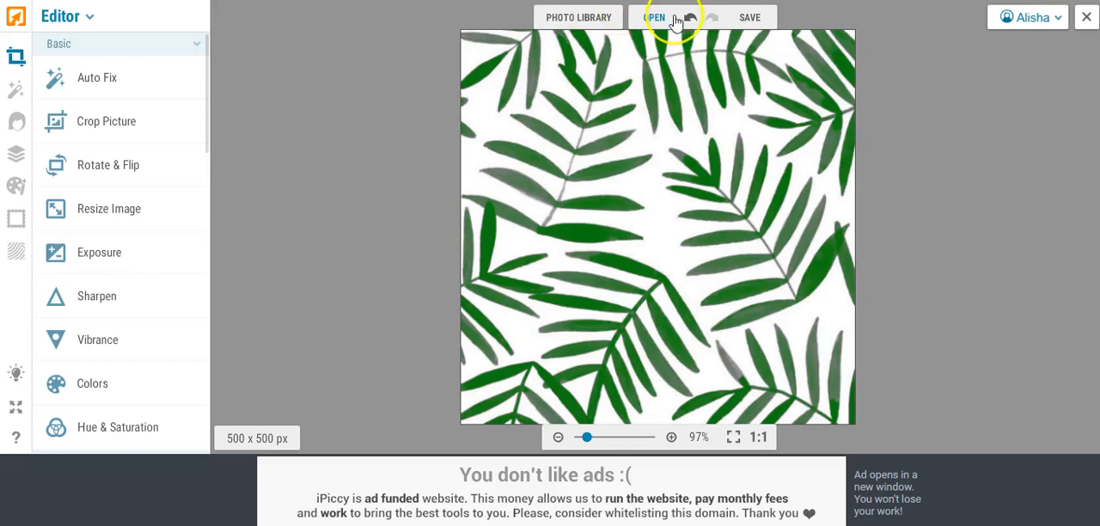
Step: Save the green leaf pattern to the computer as pattern3.jpg at Highest quality, then close the photo
click(747, 18)
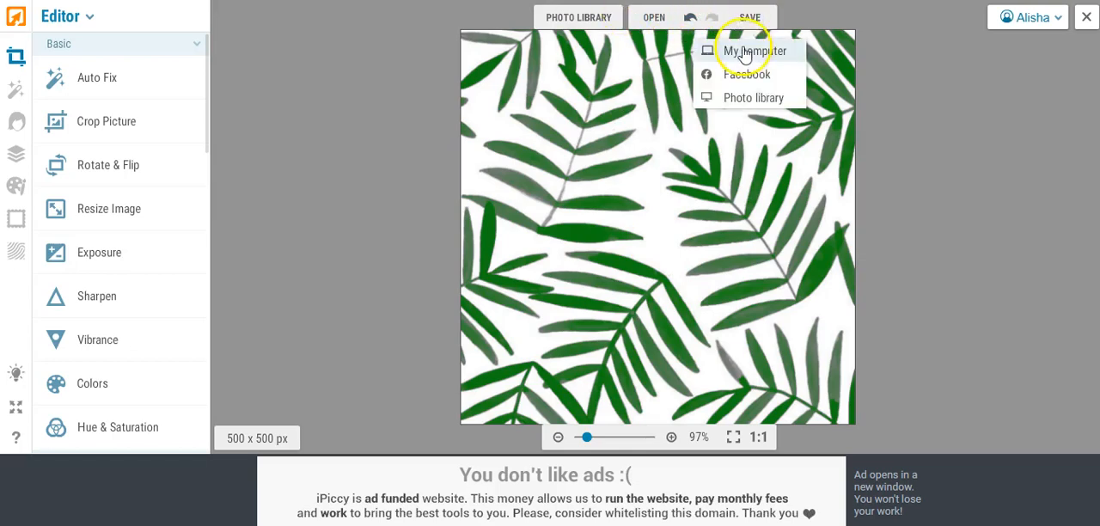
click(743, 50)
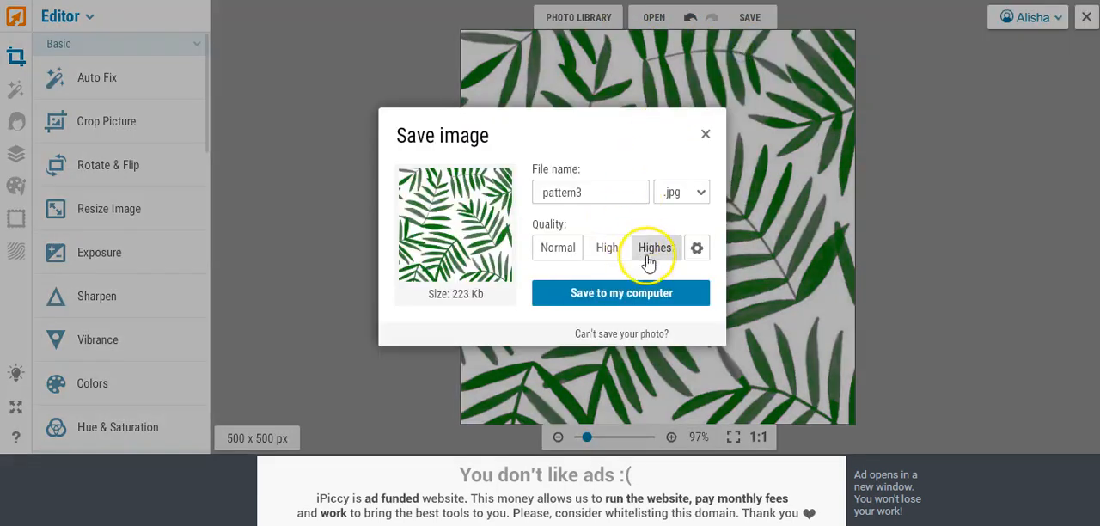
click(623, 295)
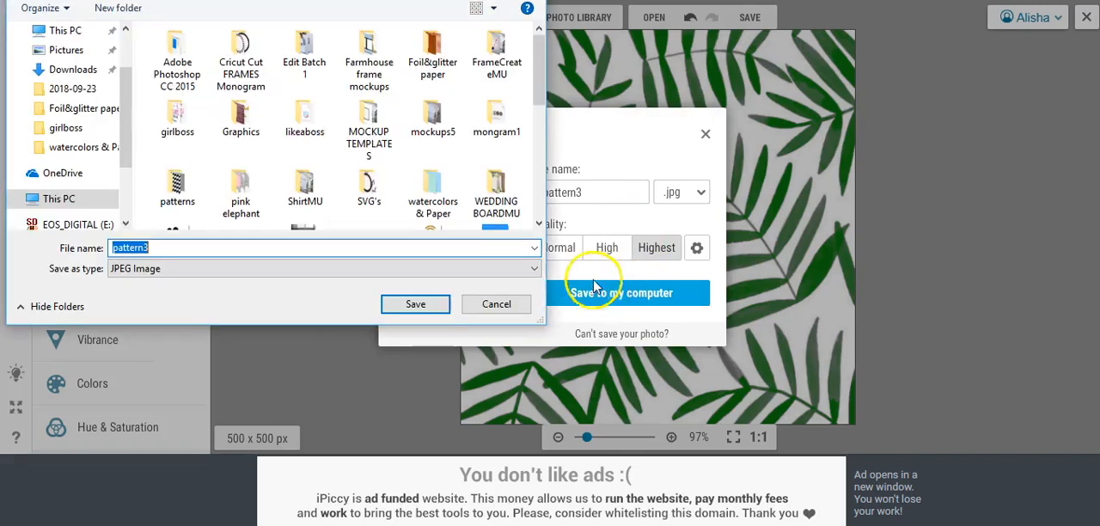
click(411, 306)
click(593, 250)
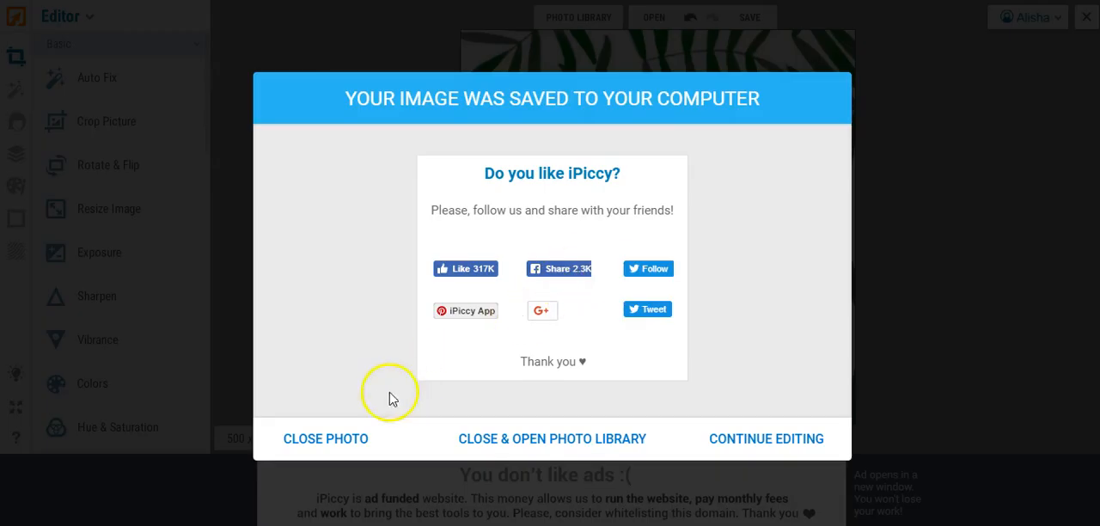
click(322, 440)
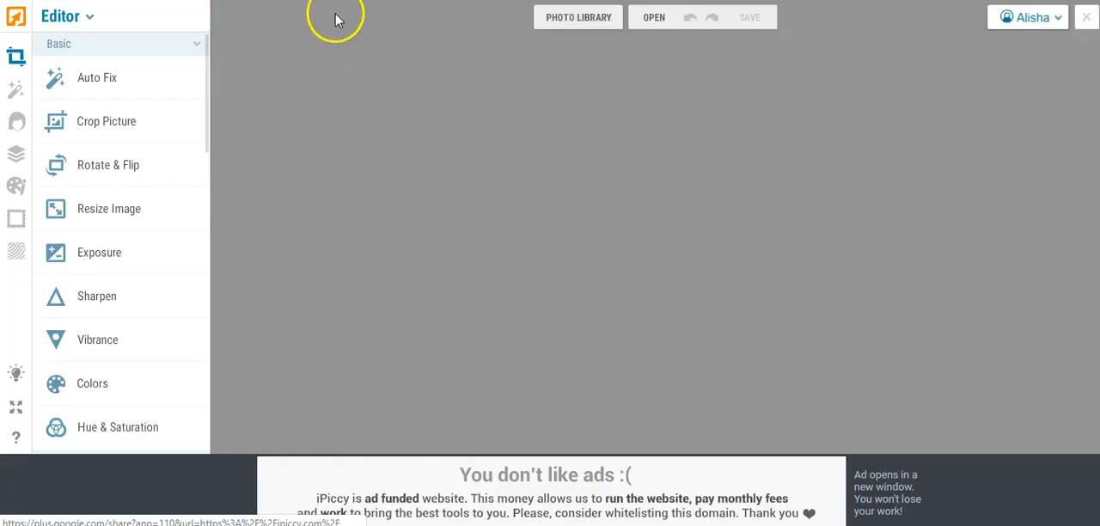
Step: Open the black lattice image pattern1 from the photo library for editing
click(82, 17)
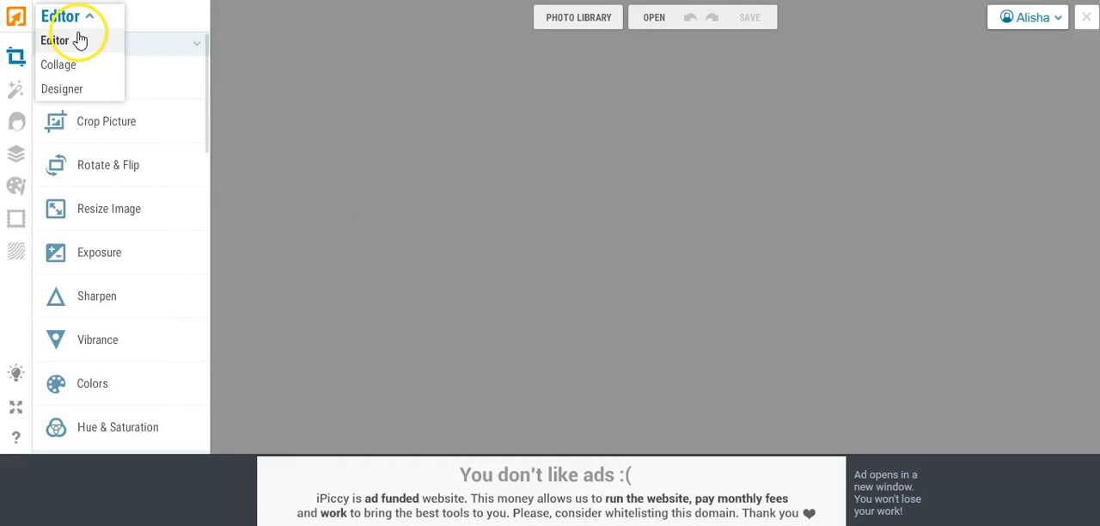
click(565, 24)
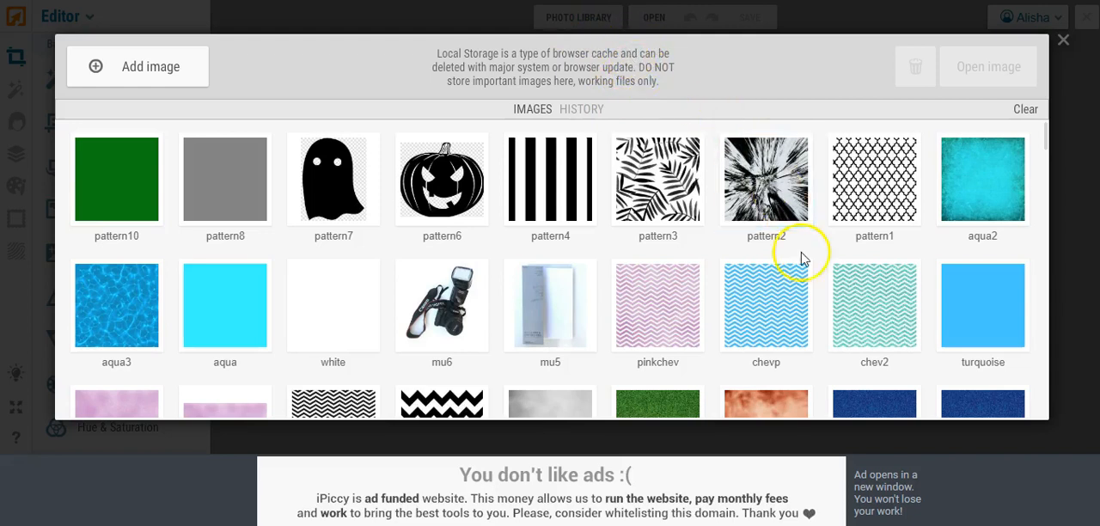
click(838, 218)
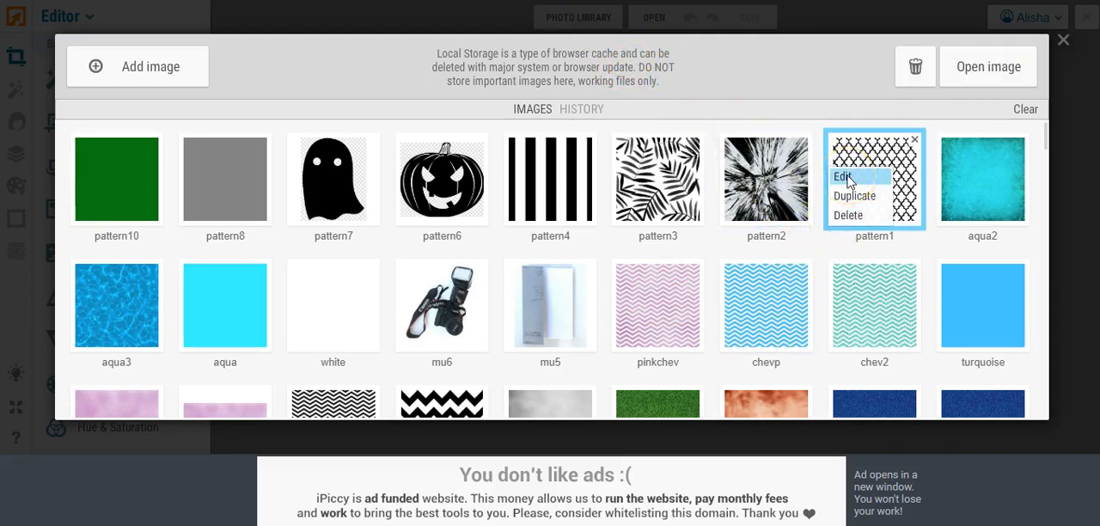
click(844, 177)
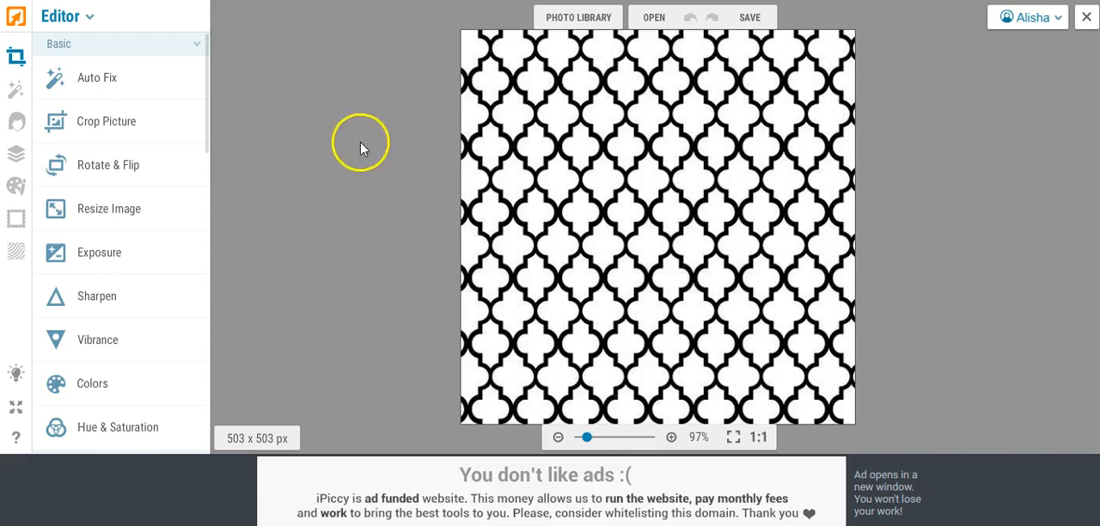
Step: Add the gray pattern8 image as a layer over the lattice pattern and stretch it to cover the whole canvas
click(17, 155)
click(230, 18)
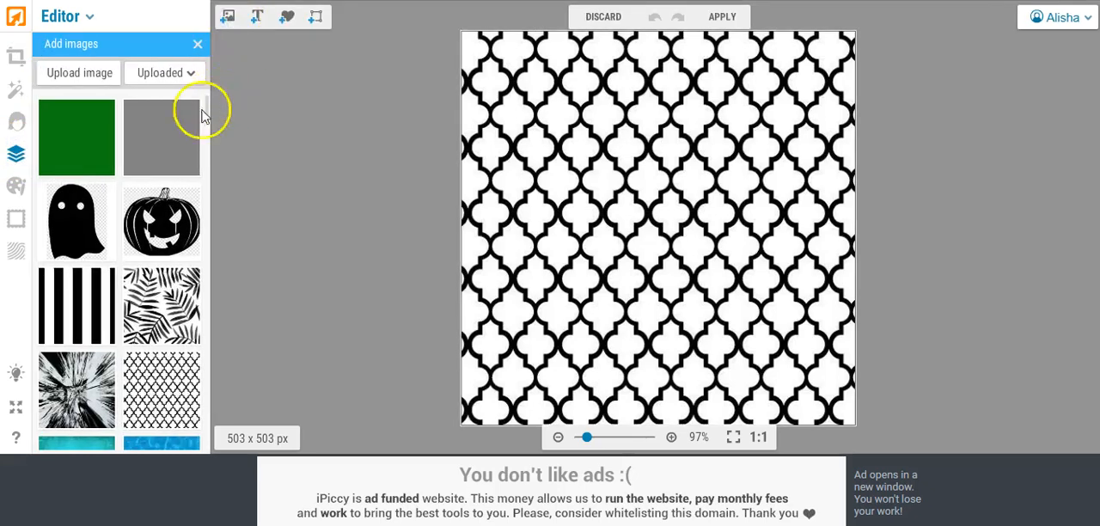
drag(157, 123, 505, 99)
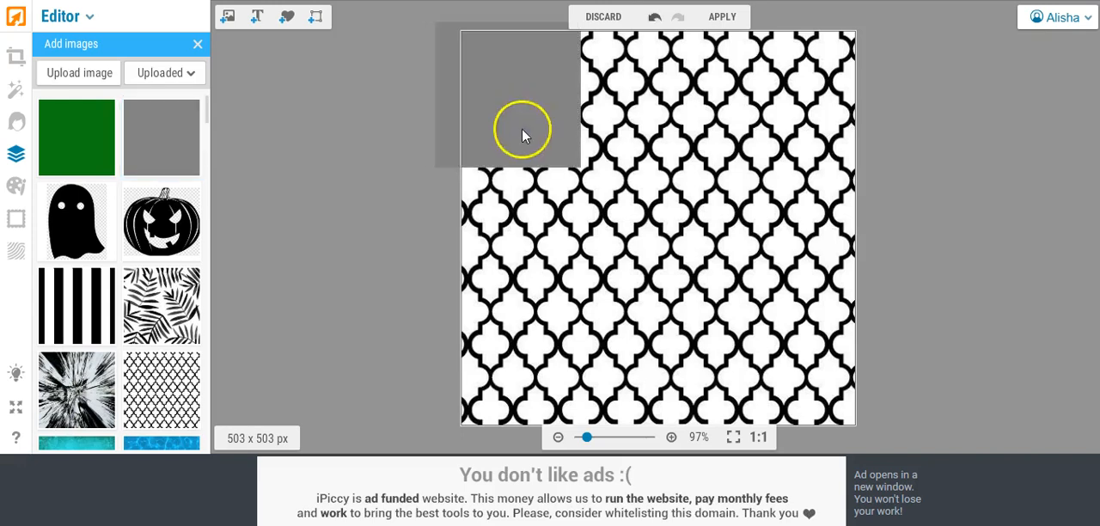
drag(508, 168, 513, 436)
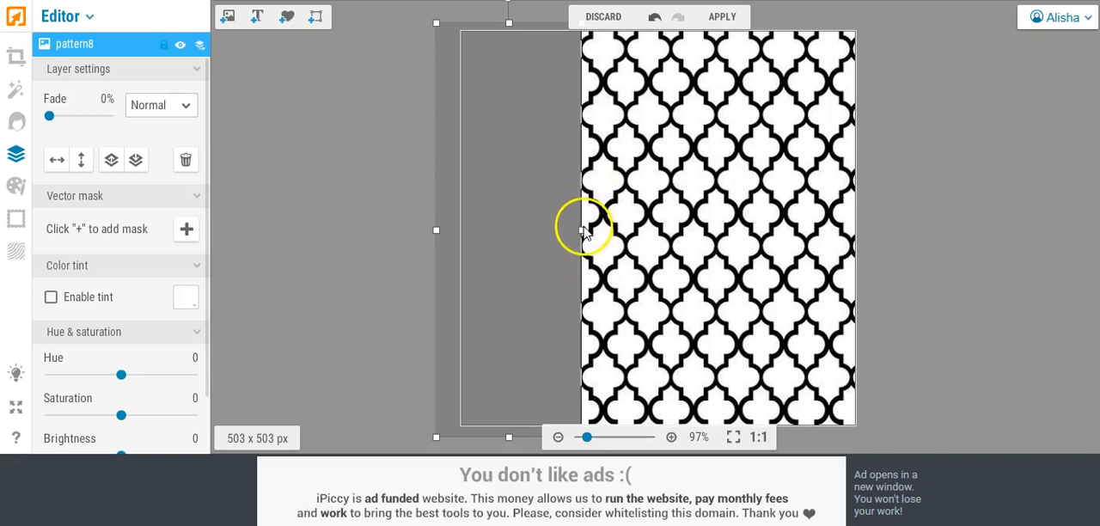
drag(582, 230, 876, 258)
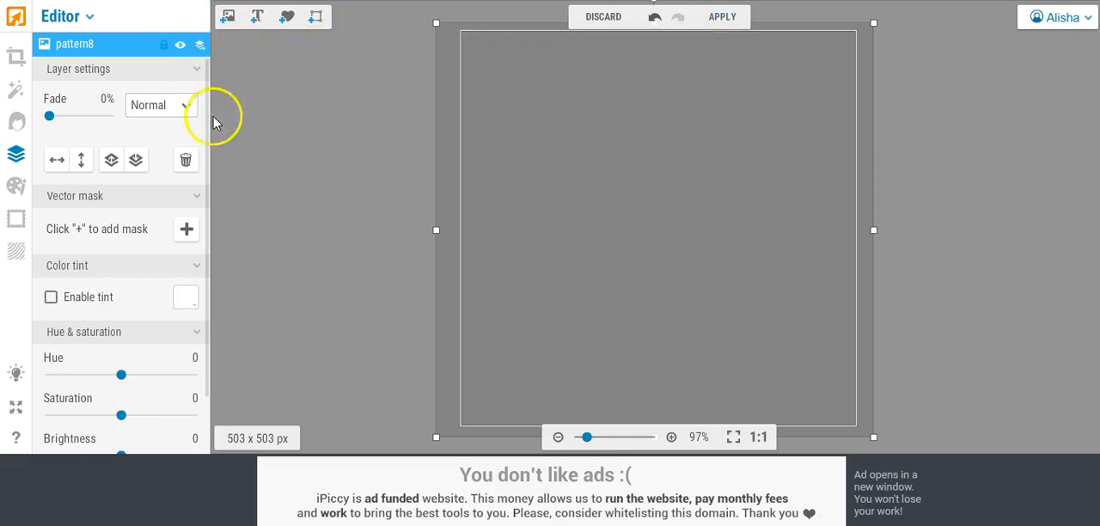
Step: Set the gray layer's blend mode to Lighten and flatten it into the lattice image
click(185, 106)
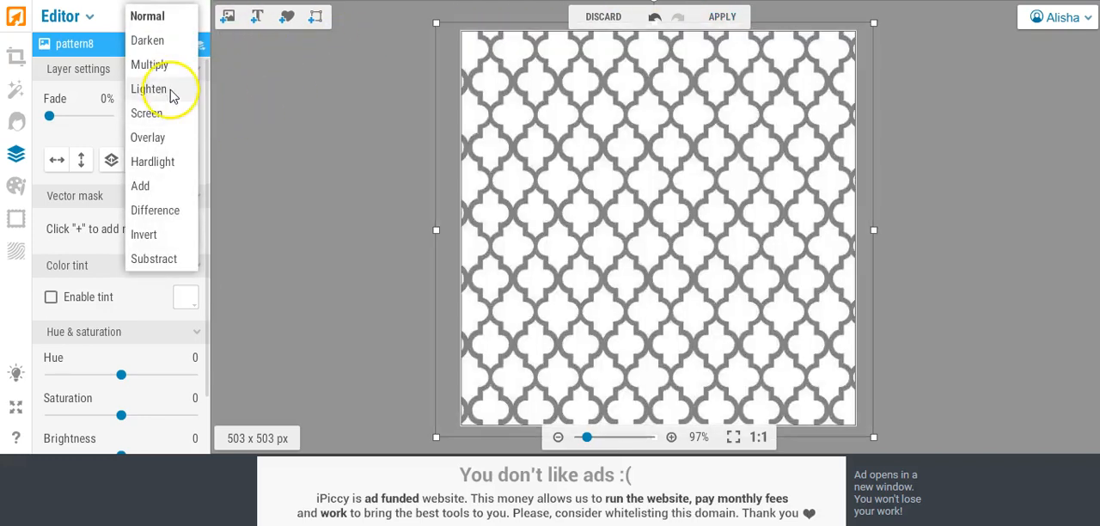
click(150, 89)
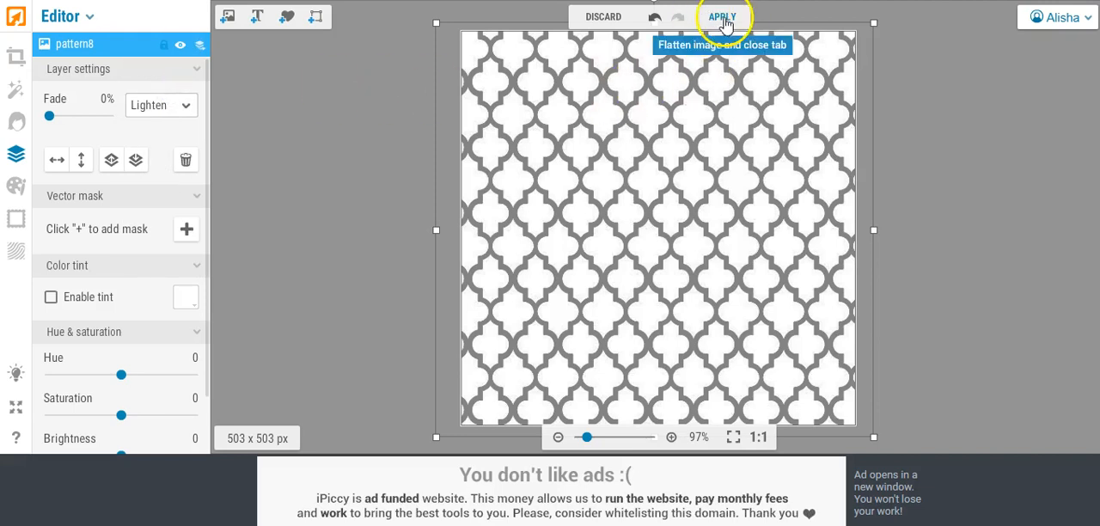
click(715, 23)
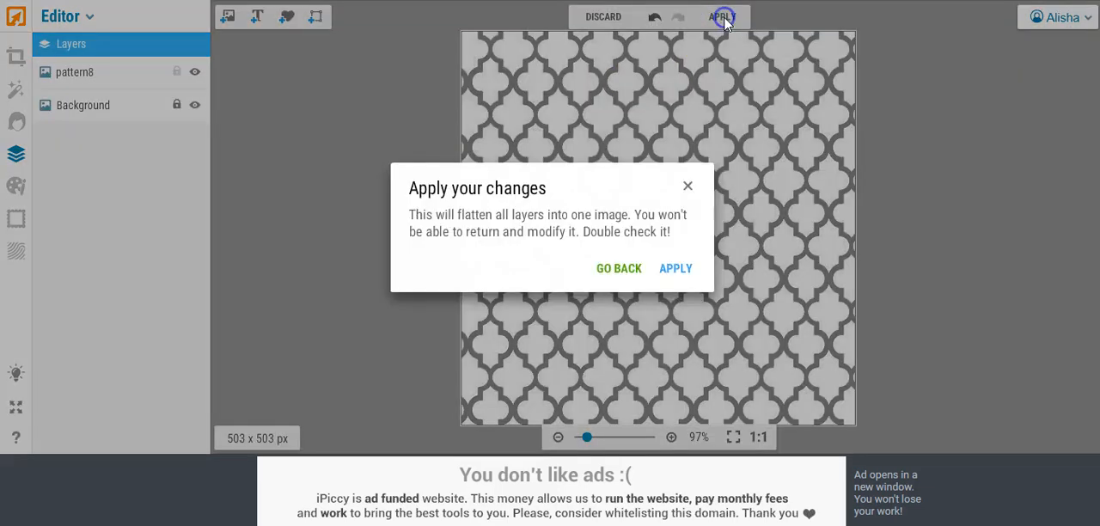
click(677, 269)
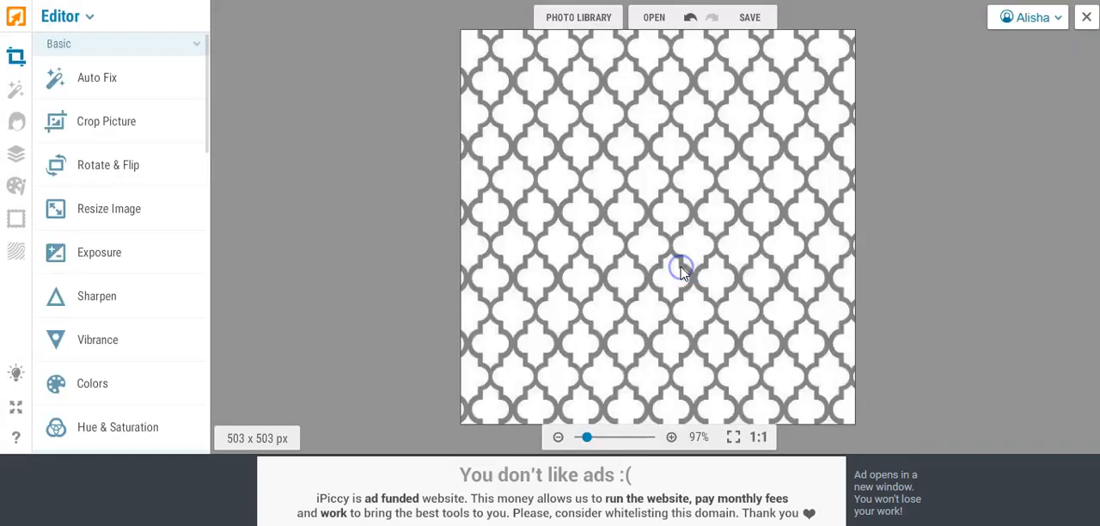
Step: Save the gray lattice pattern to the computer as pattern1.jpg, replacing the existing file, and close the photo
click(754, 21)
click(741, 49)
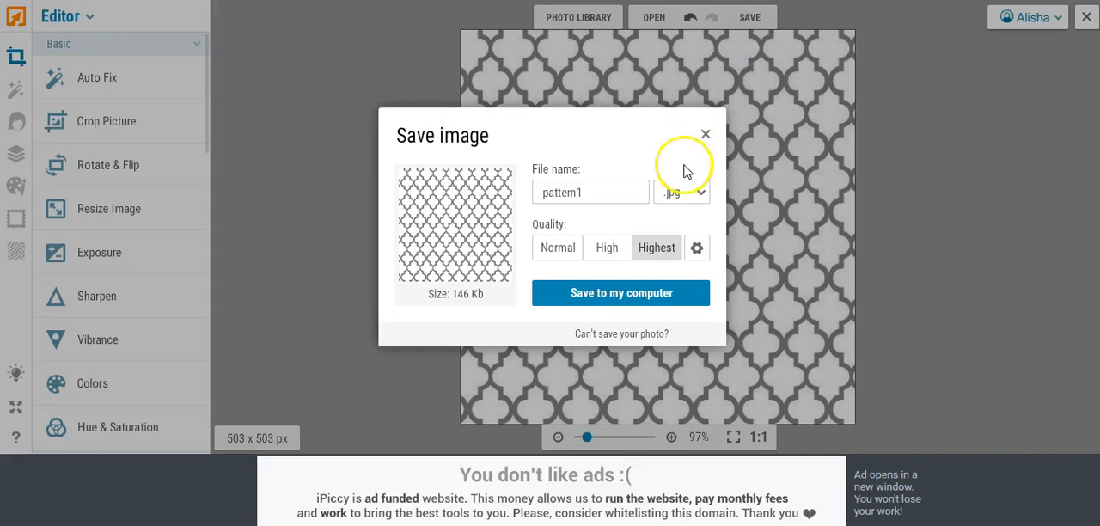
click(621, 293)
click(401, 303)
click(602, 249)
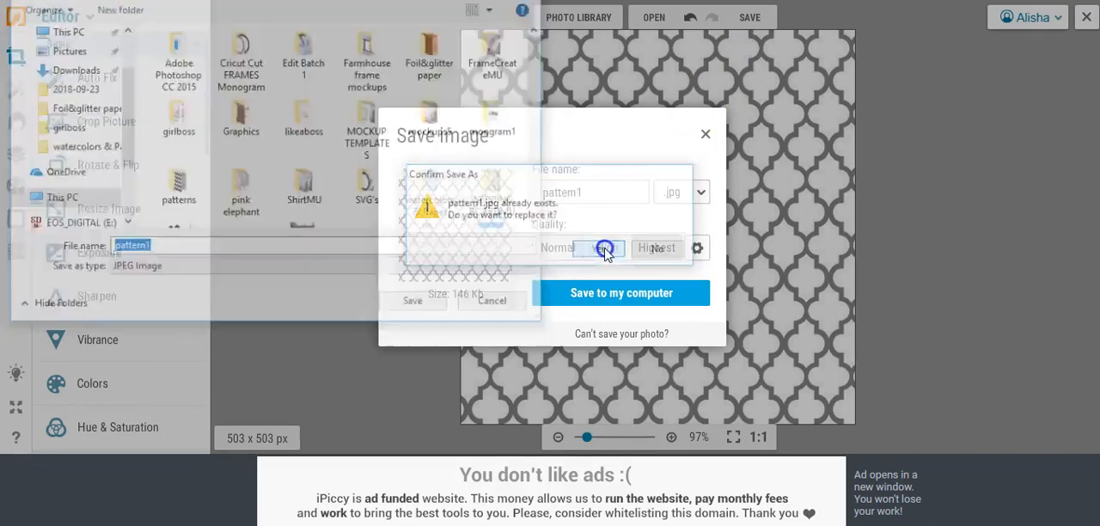
click(332, 442)
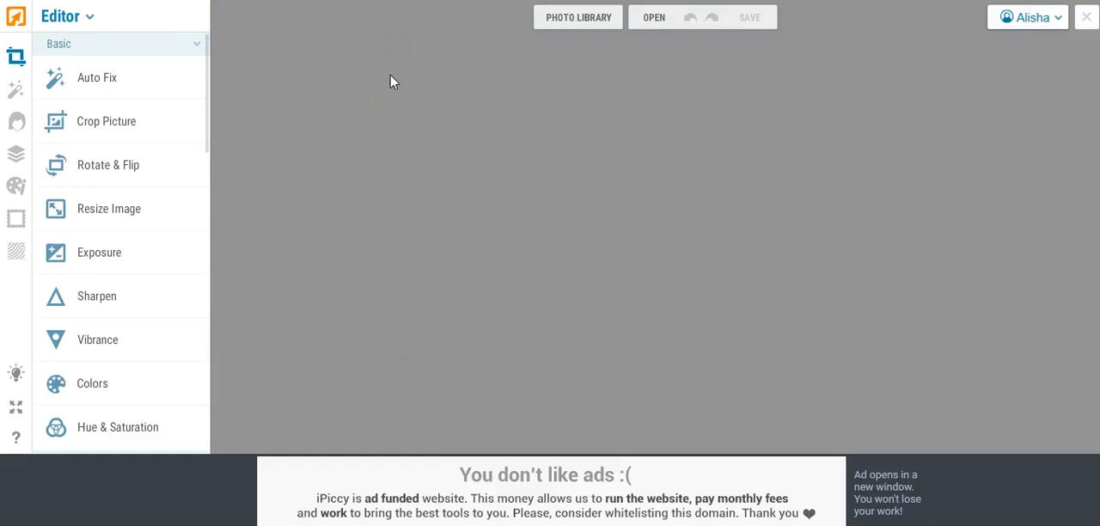
Step: Open the black-and-white burst image pattern2 from the photo library for editing
click(569, 19)
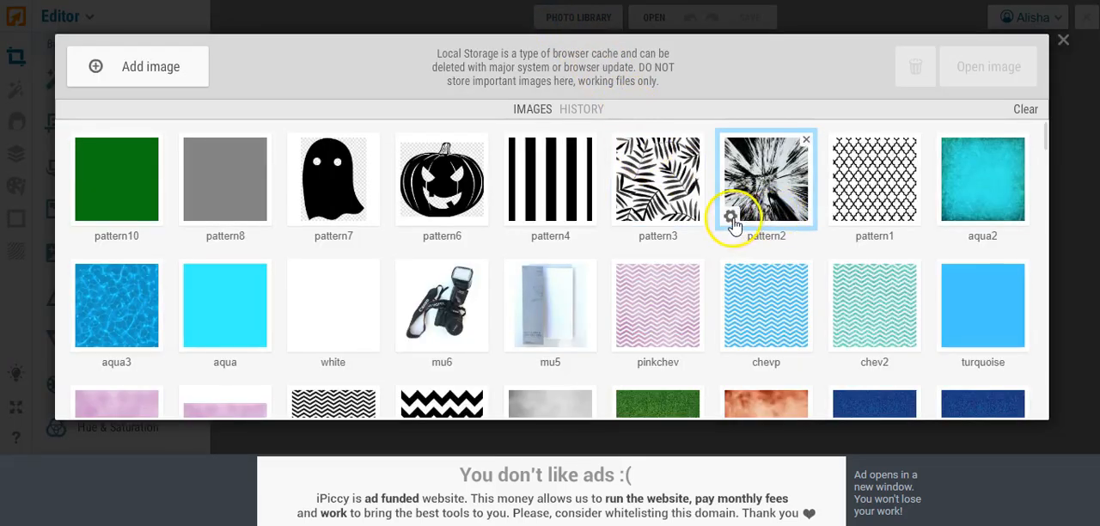
click(735, 216)
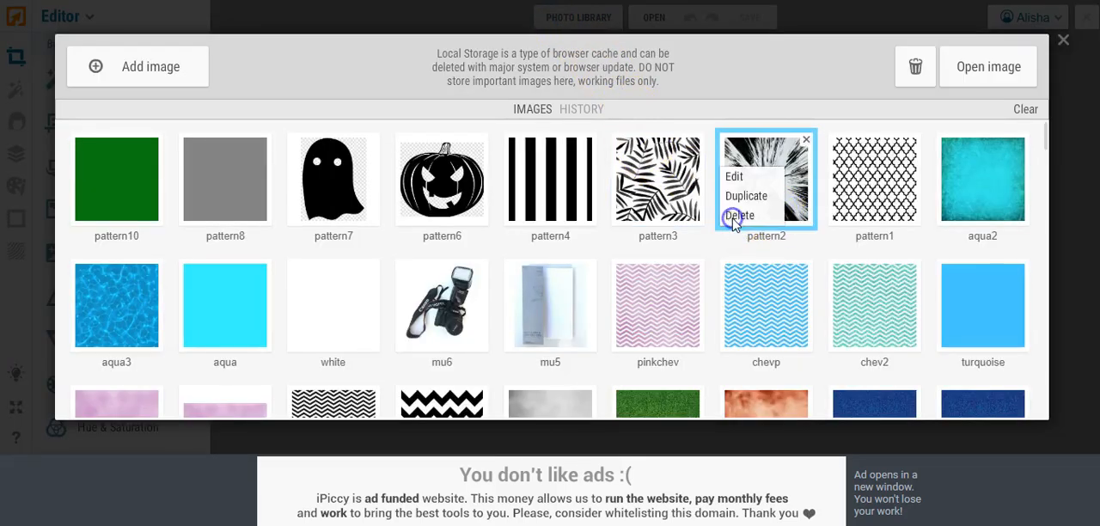
click(736, 176)
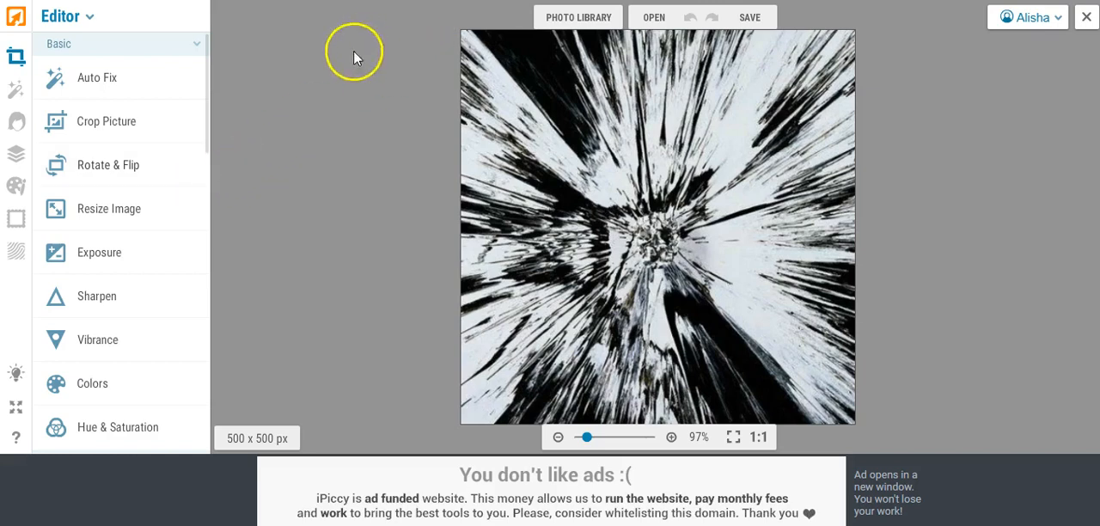
Step: Add the textured aqua2 image as a layer over the burst pattern and stretch it past all edges of the canvas
click(12, 159)
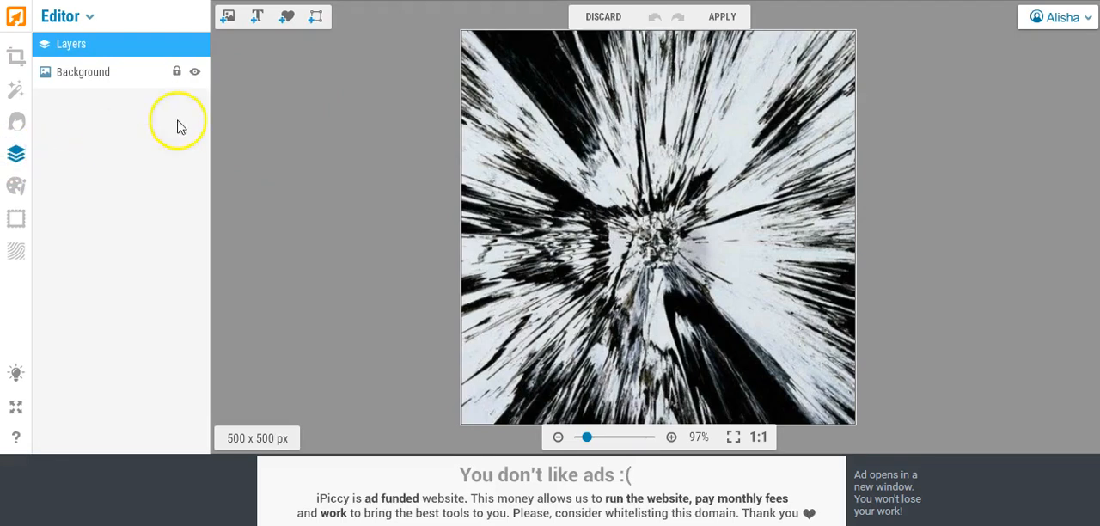
click(227, 19)
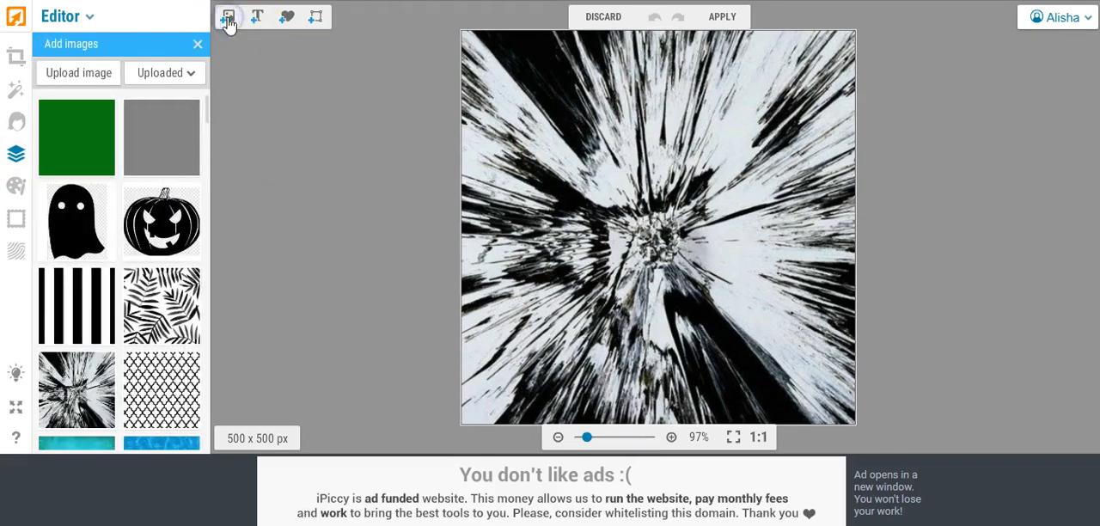
drag(206, 105, 206, 110)
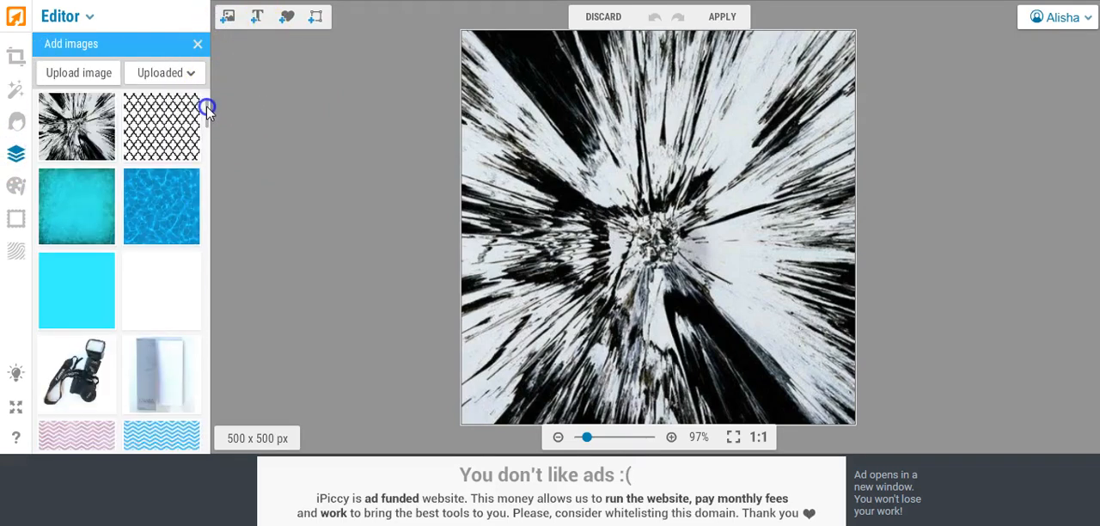
click(282, 112)
click(67, 206)
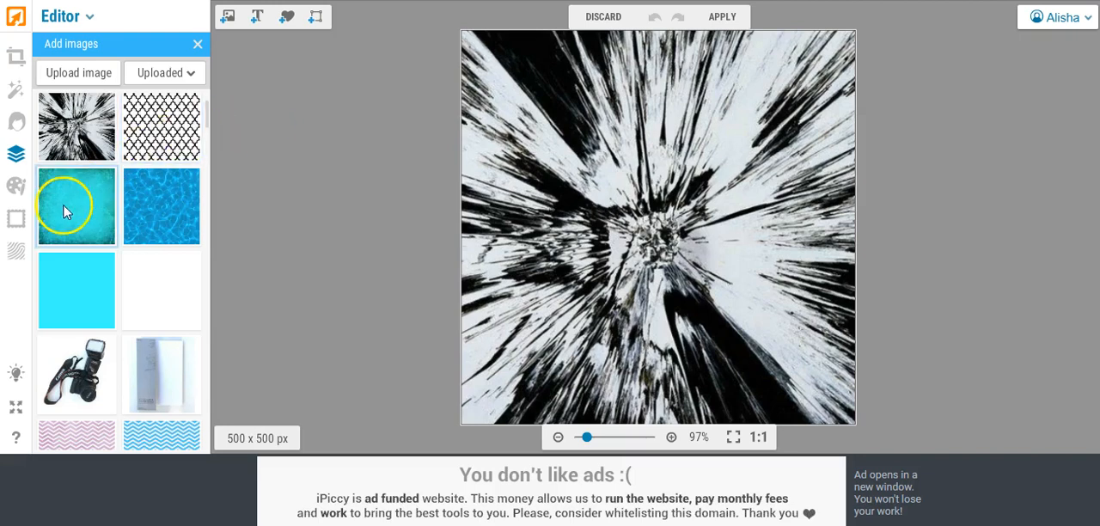
drag(67, 207, 503, 95)
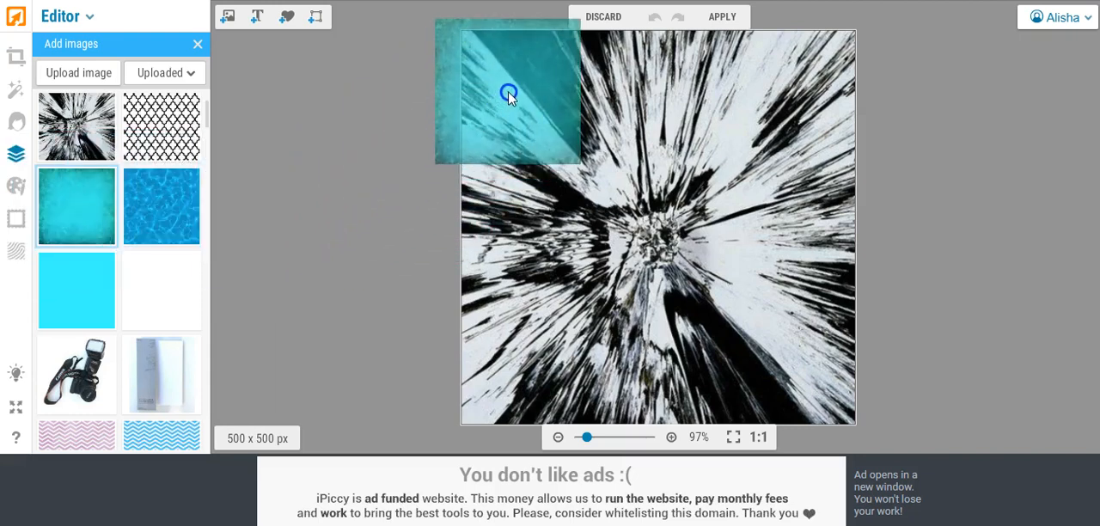
click(505, 138)
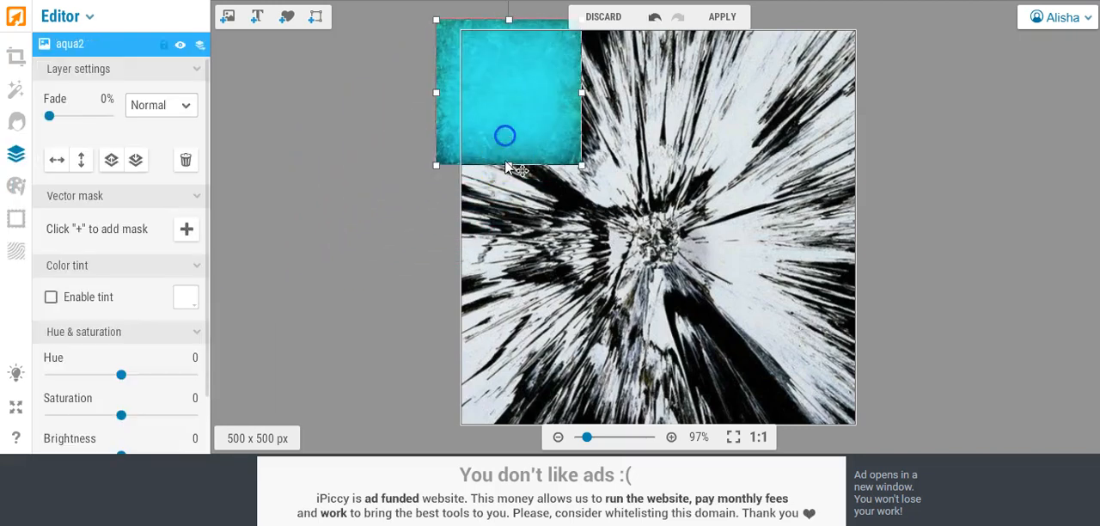
drag(508, 164, 509, 443)
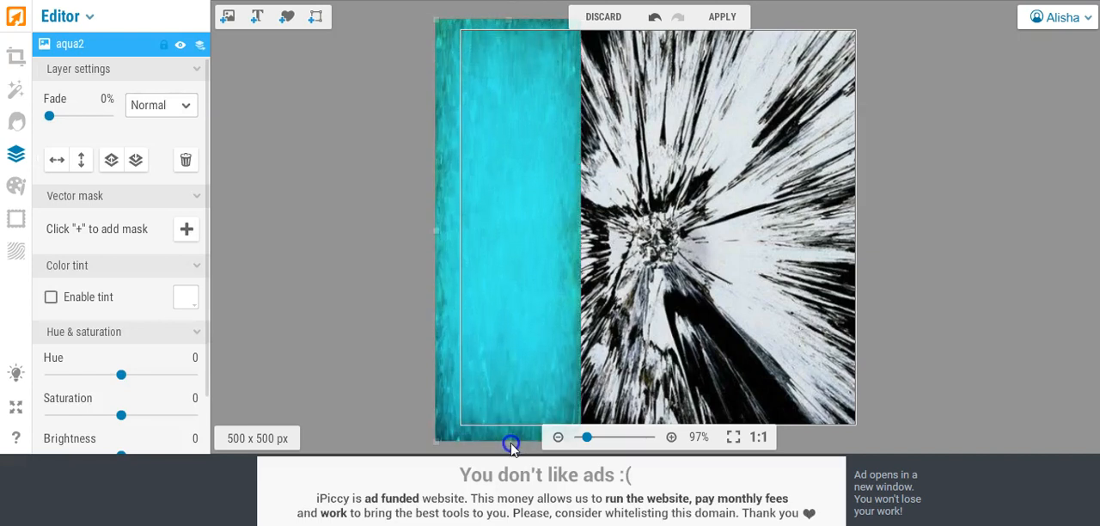
drag(582, 232, 885, 246)
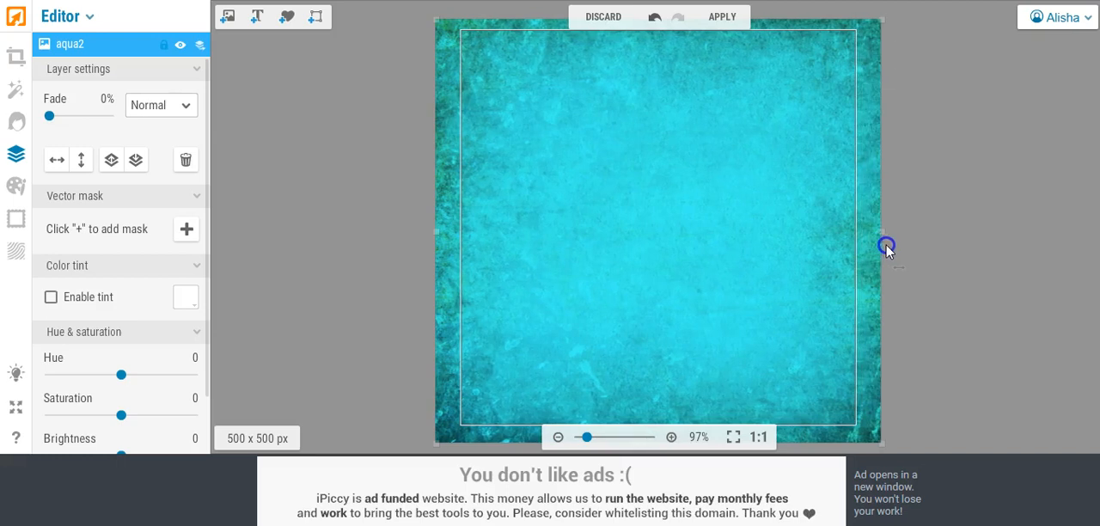
drag(437, 231, 424, 231)
Step: Set the aqua2 layer's blend mode to Multiply and flatten it into the burst image
click(183, 107)
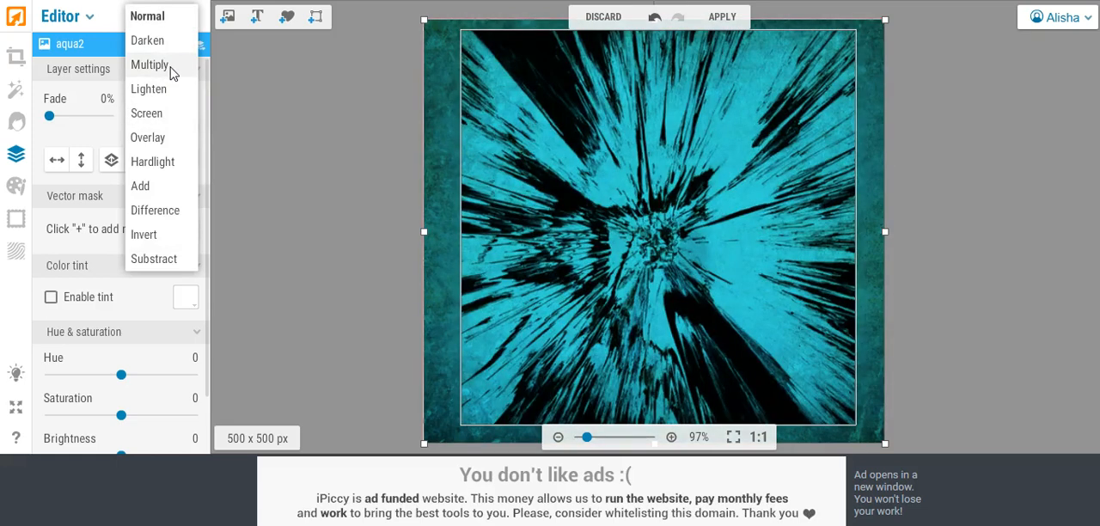
click(151, 65)
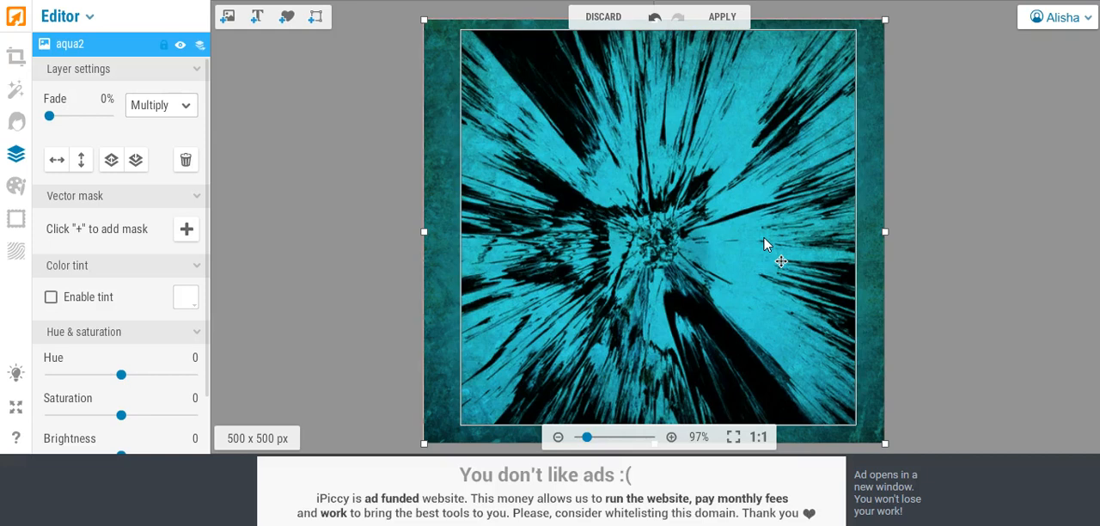
click(719, 17)
click(675, 269)
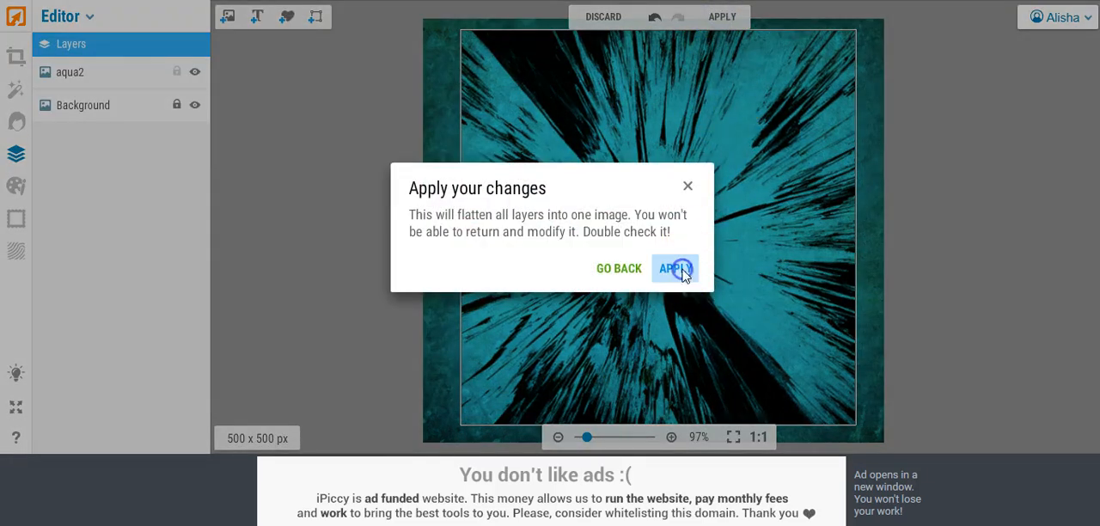
click(723, 28)
Step: Save the aqua burst pattern to the computer as pattern2.jpg, replacing the existing file, and close the photo
click(750, 17)
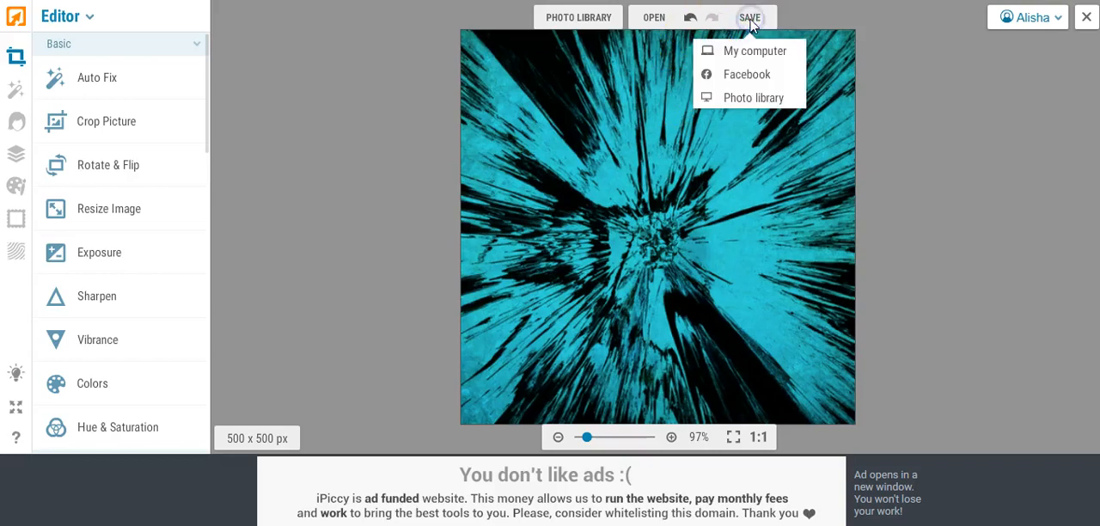
click(744, 49)
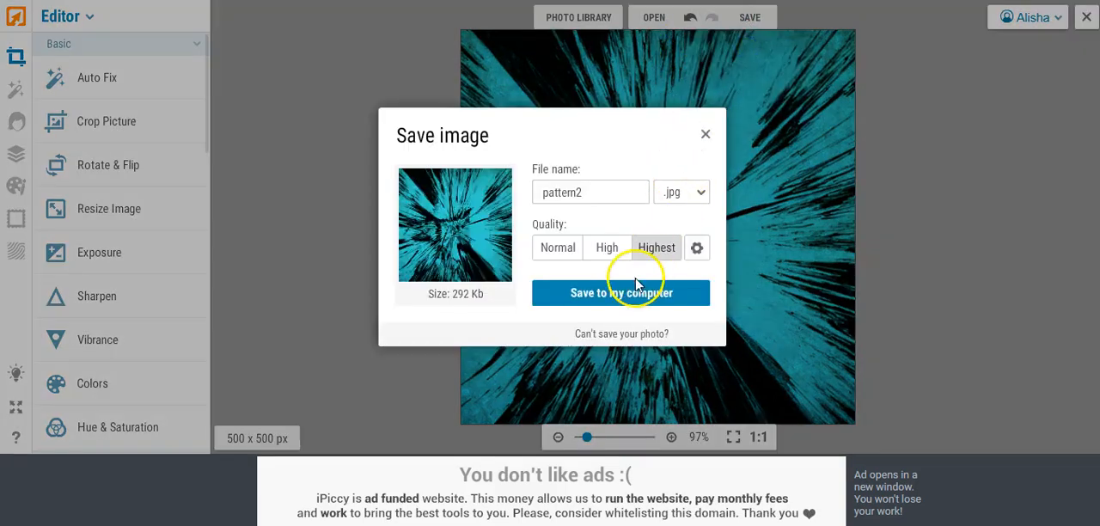
click(619, 293)
click(413, 304)
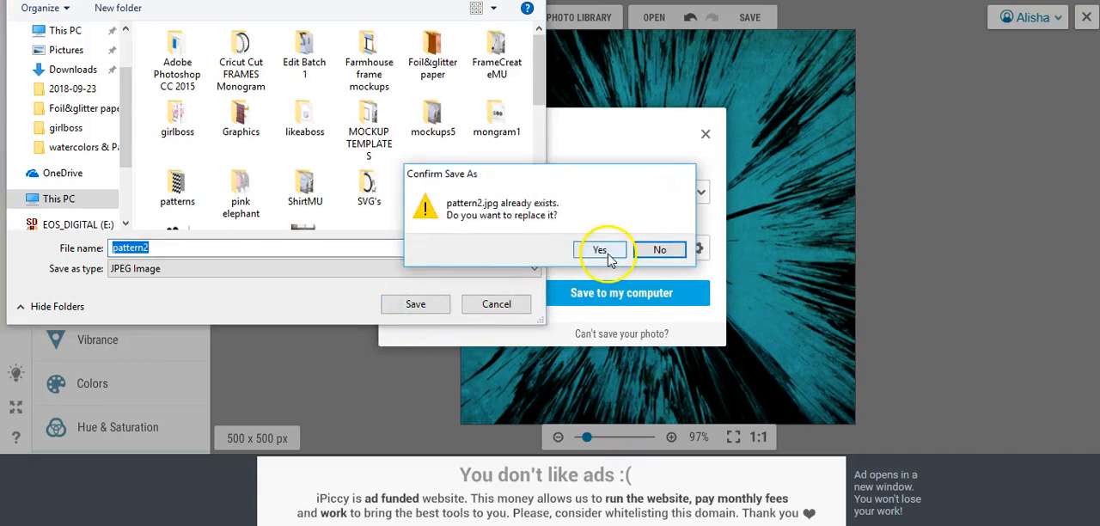
click(599, 250)
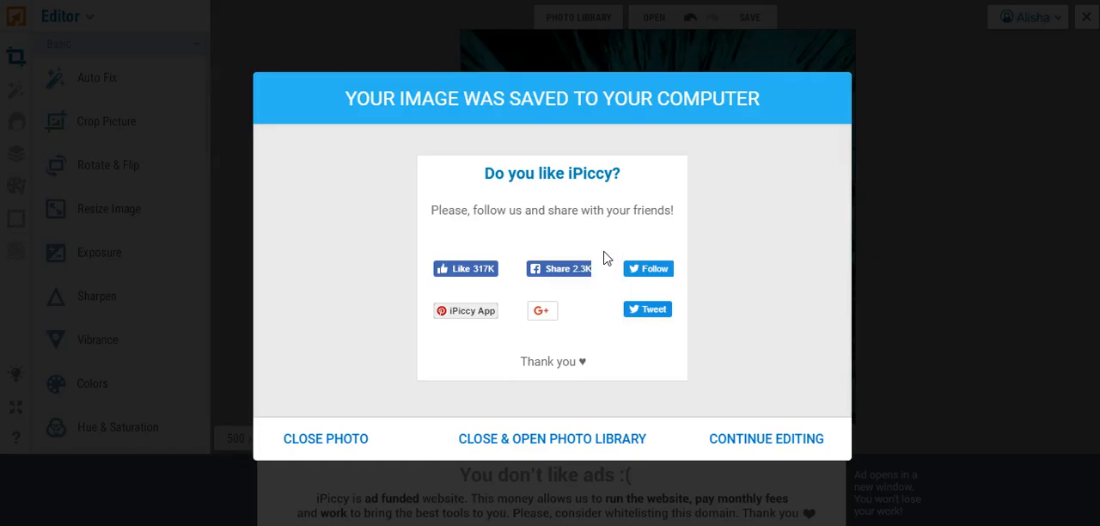
click(321, 437)
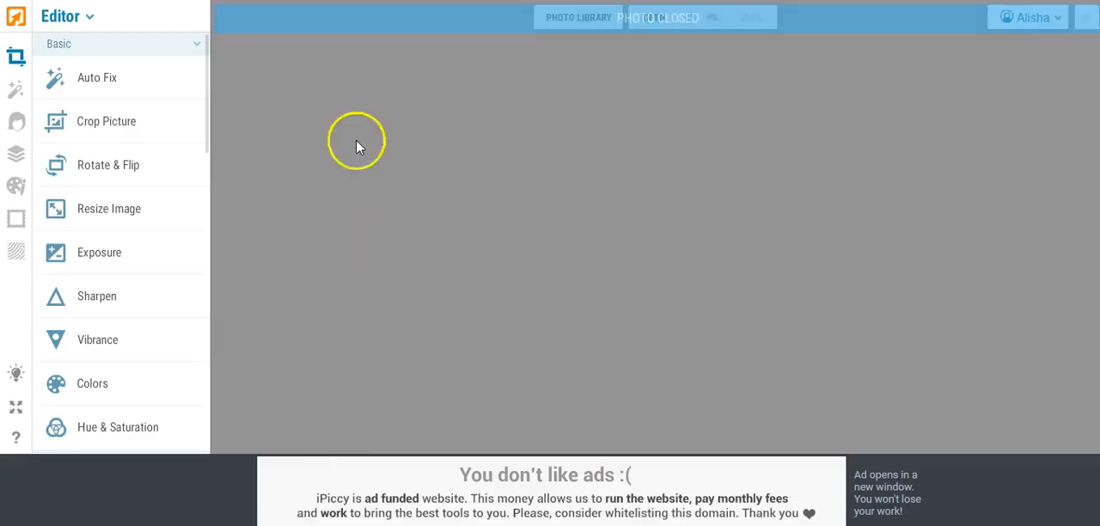
Step: Open the black-and-white striped image pattern4 from the photo library for editing
click(565, 24)
click(564, 22)
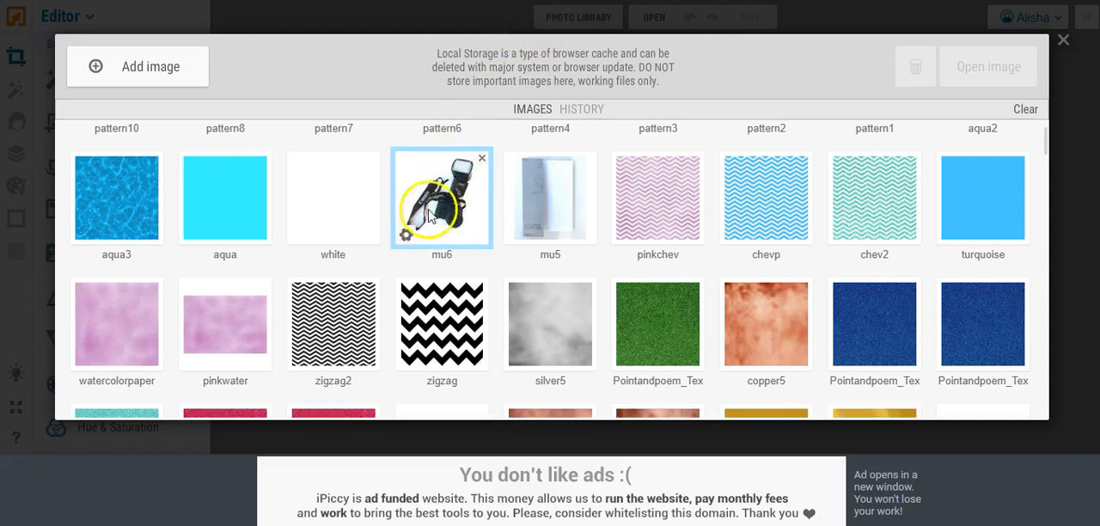
scroll(475, 206, up, 2)
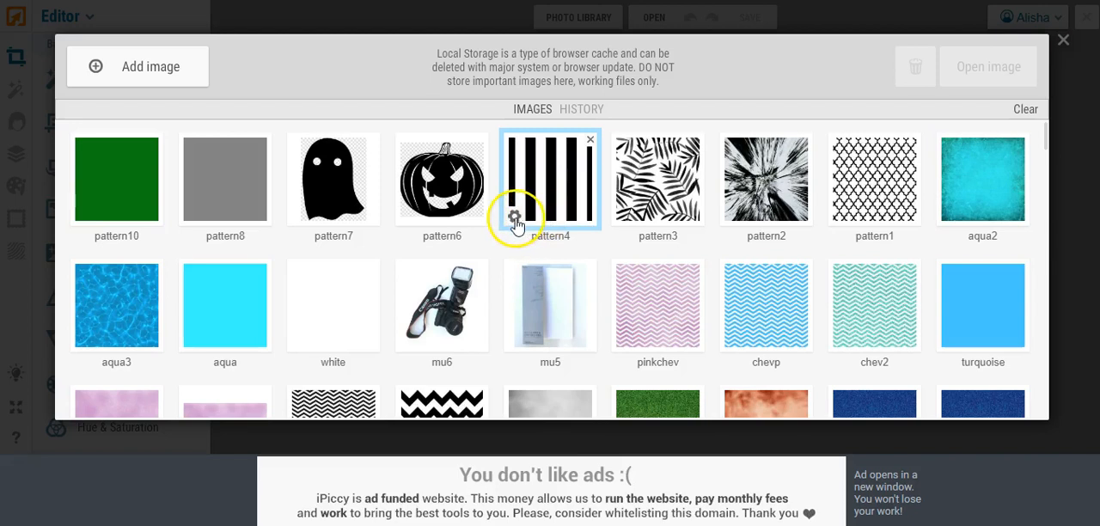
click(515, 219)
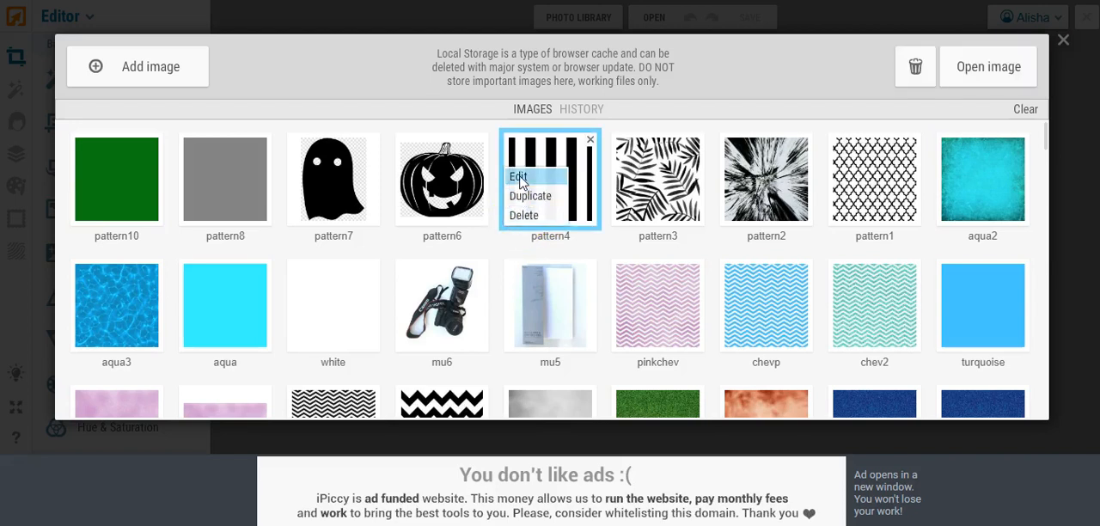
click(519, 178)
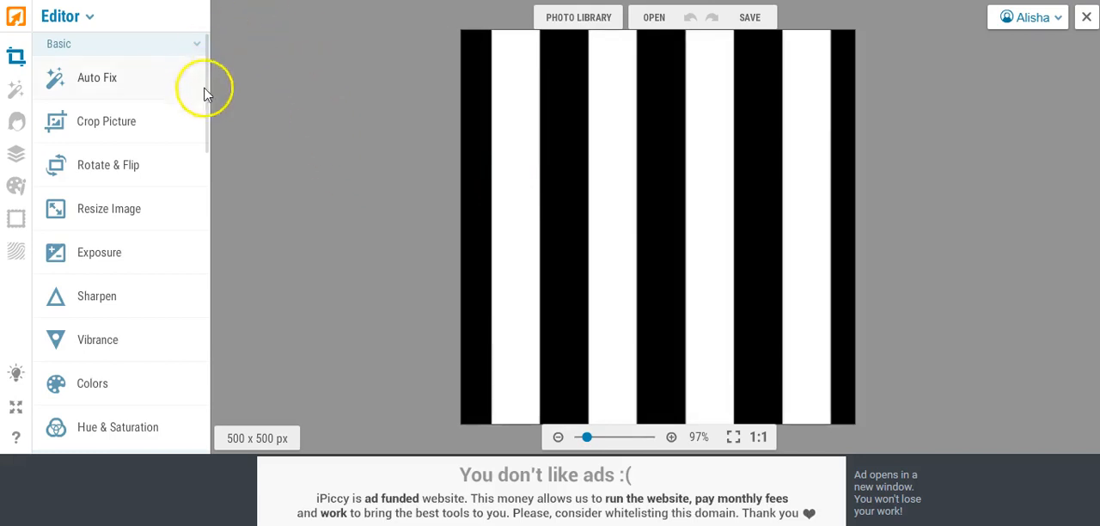
Step: Add the rosegold4 foil image as a layer over the stripes and stretch it past all edges of the canvas
click(18, 157)
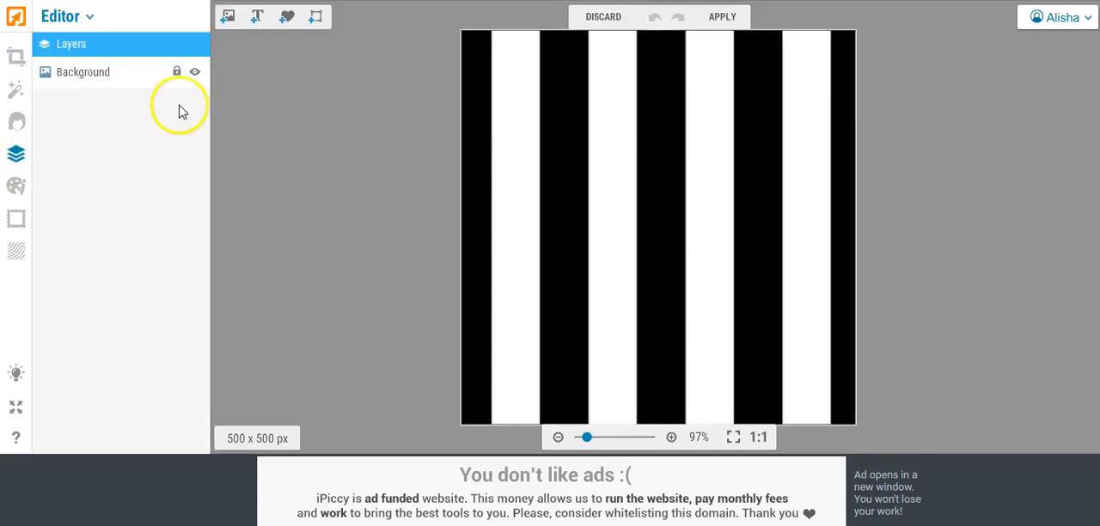
click(229, 17)
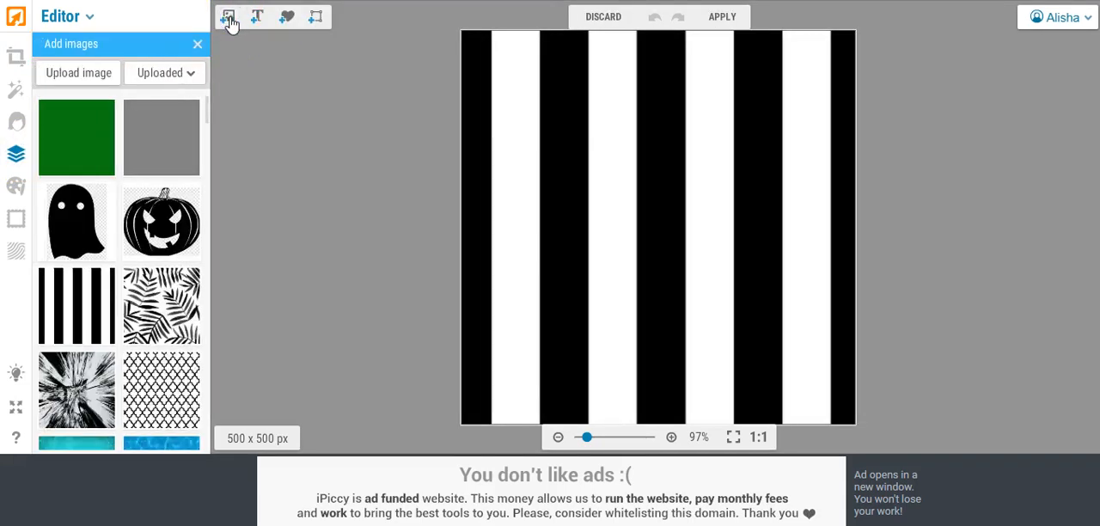
drag(208, 107, 213, 129)
drag(82, 218, 517, 96)
click(505, 140)
drag(518, 166, 516, 437)
drag(592, 228, 879, 238)
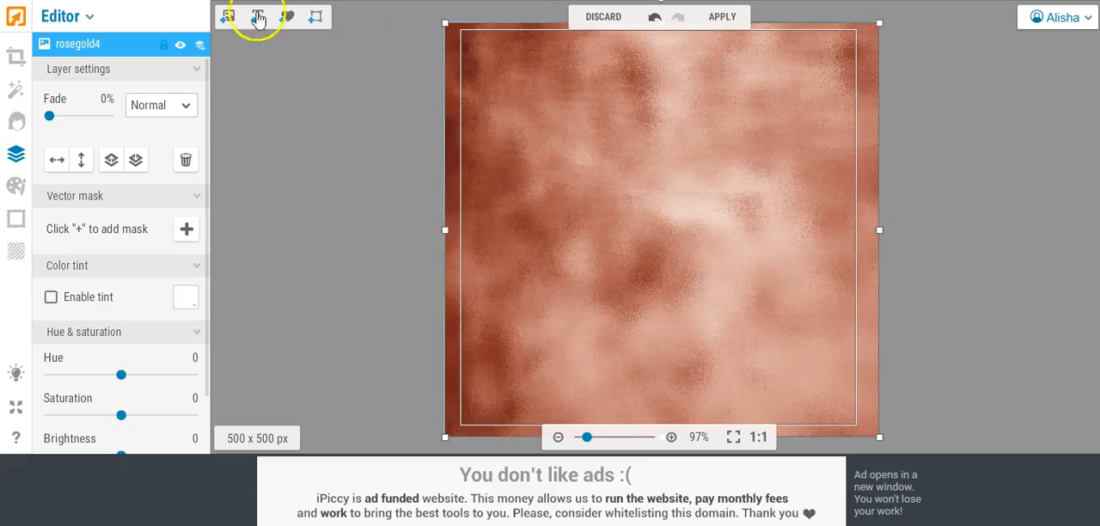
Step: Set the rosegold4 layer's blend mode to Lighten and flatten it into the striped image
click(184, 106)
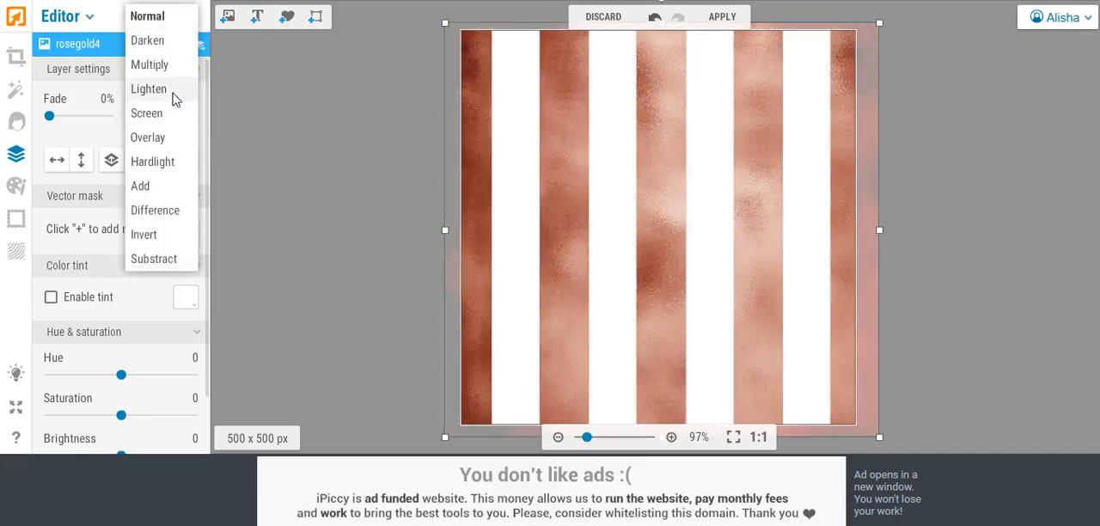
click(174, 99)
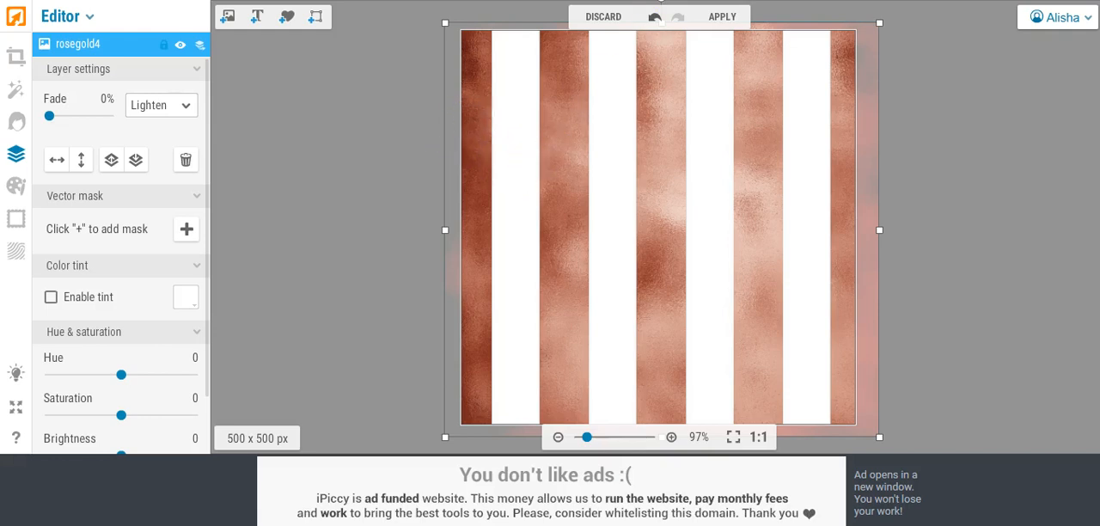
click(722, 19)
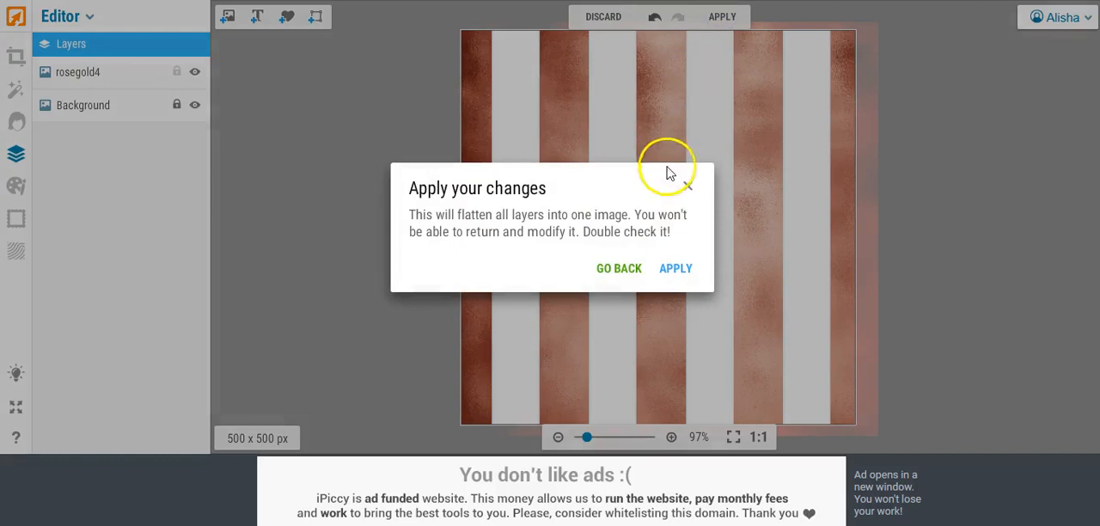
click(676, 268)
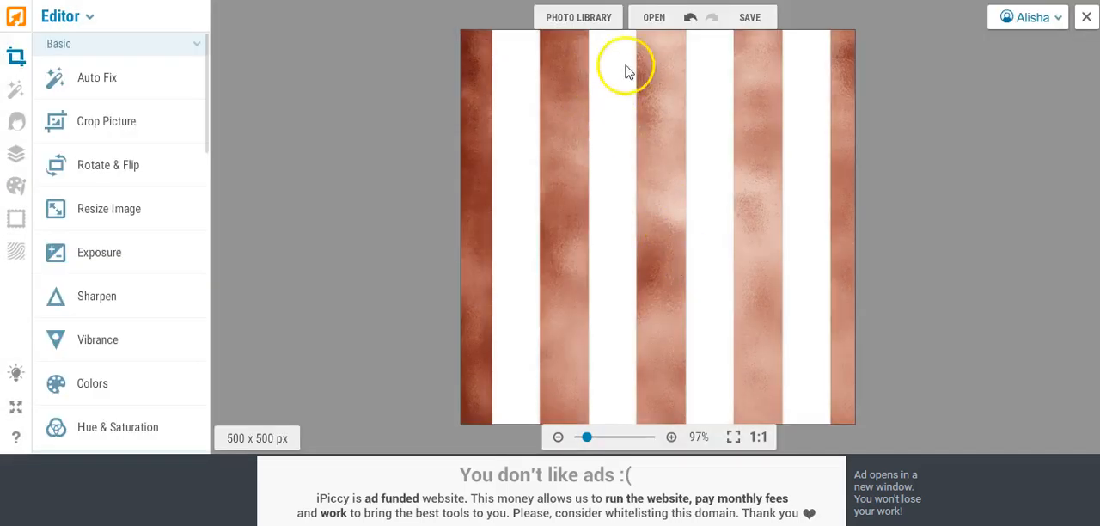
Step: Save the rose gold stripes to the computer as pattern4.jpg, replacing the existing file, and close the photo
click(748, 19)
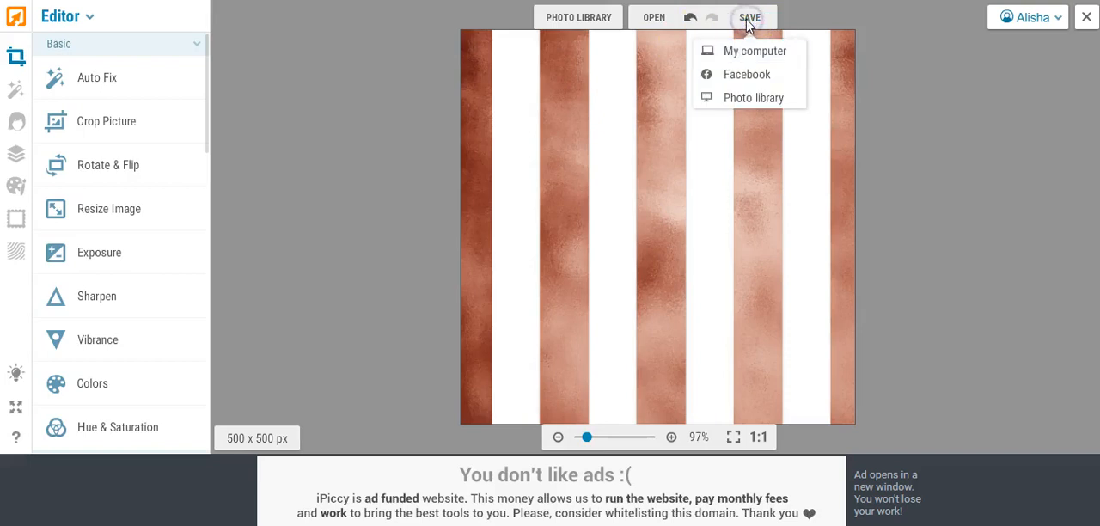
click(744, 52)
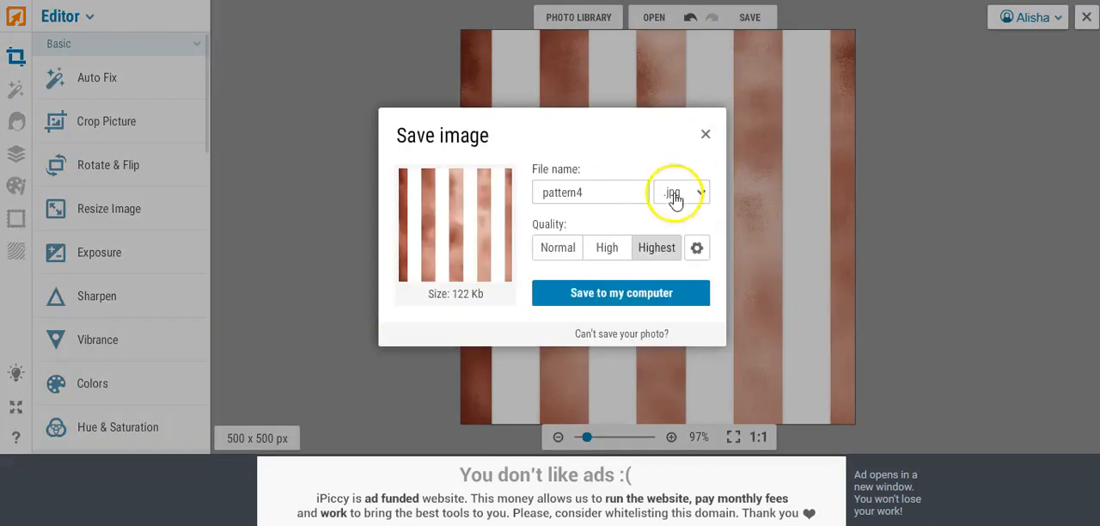
click(627, 293)
click(417, 304)
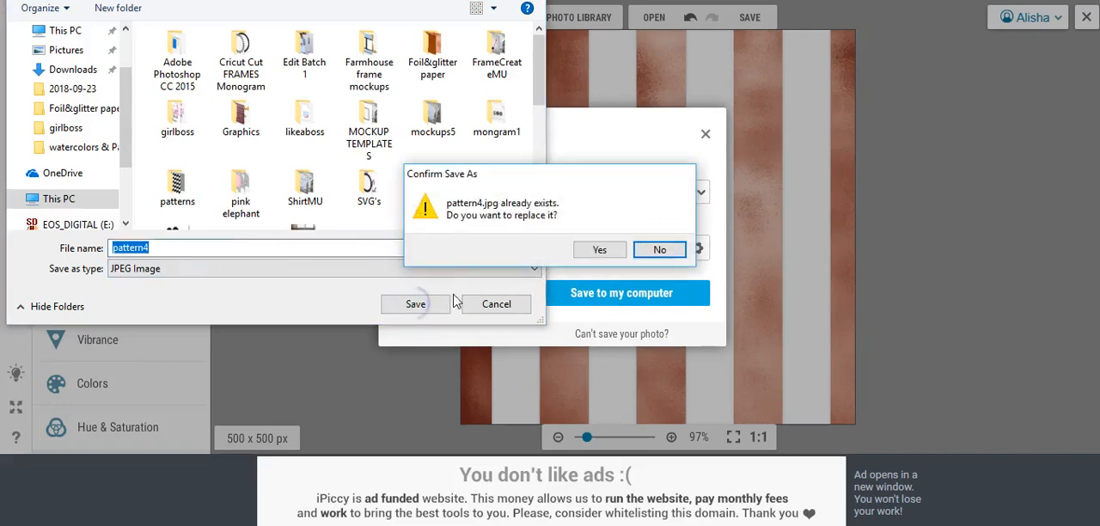
click(599, 249)
click(296, 441)
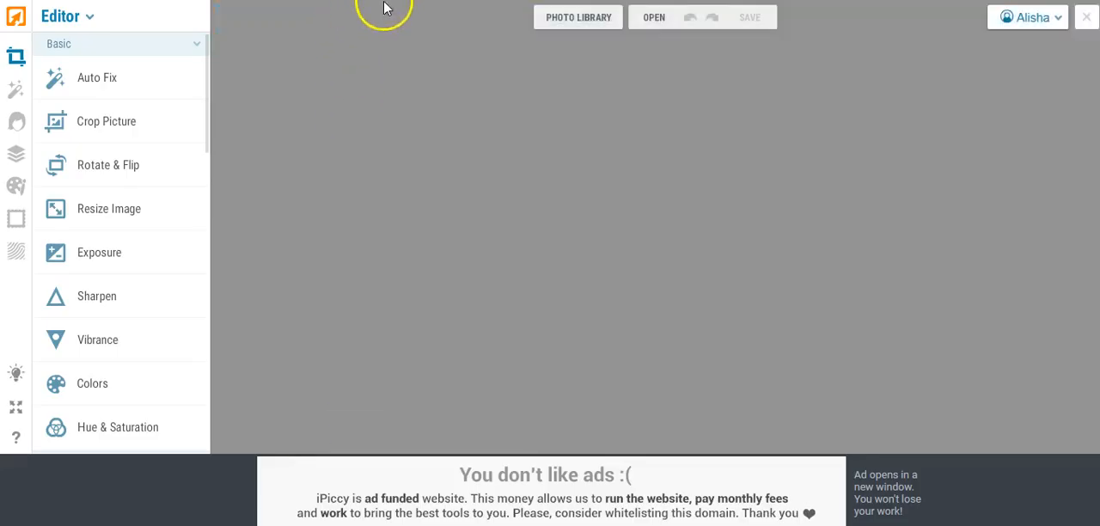
Step: Open the black-and-white chevron image zigzag from the photo library for editing
click(560, 24)
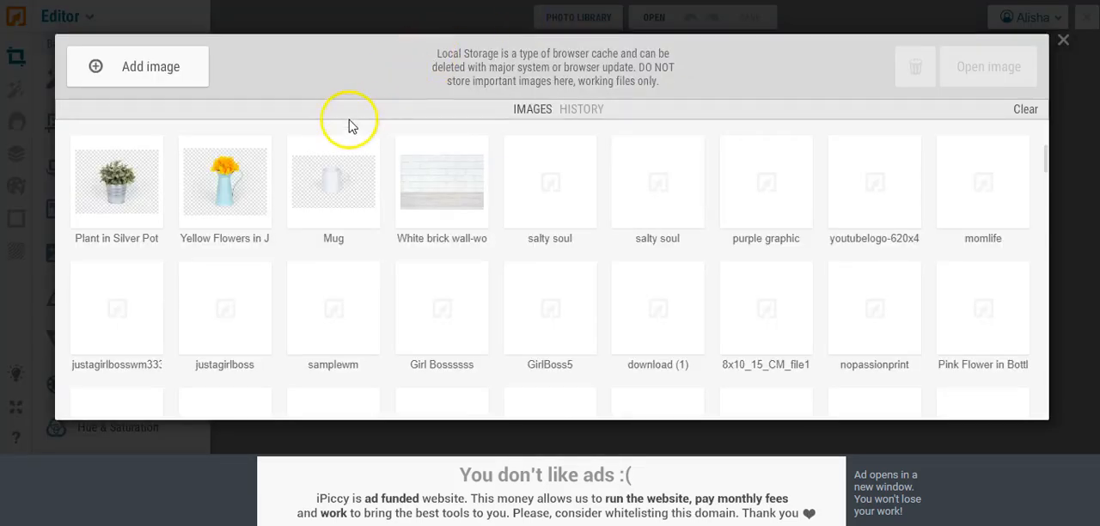
click(1062, 48)
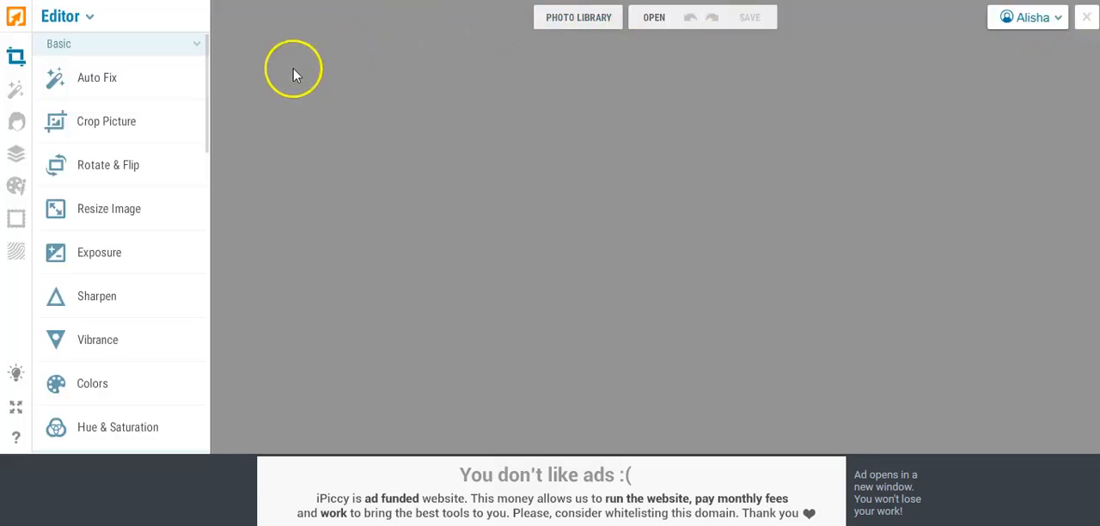
click(570, 16)
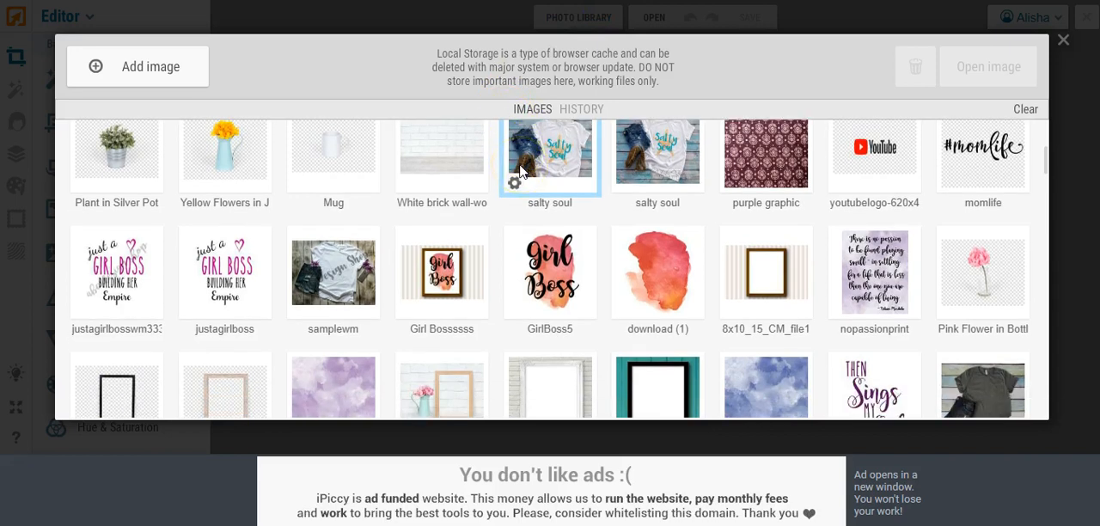
scroll(419, 161, down, 1)
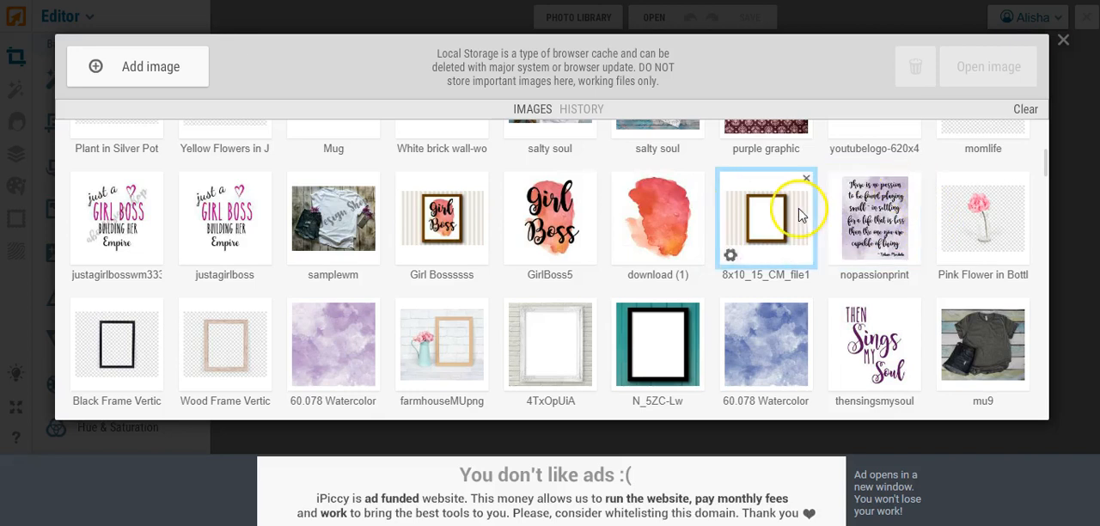
scroll(799, 213, up, 3)
scroll(799, 213, up, 4)
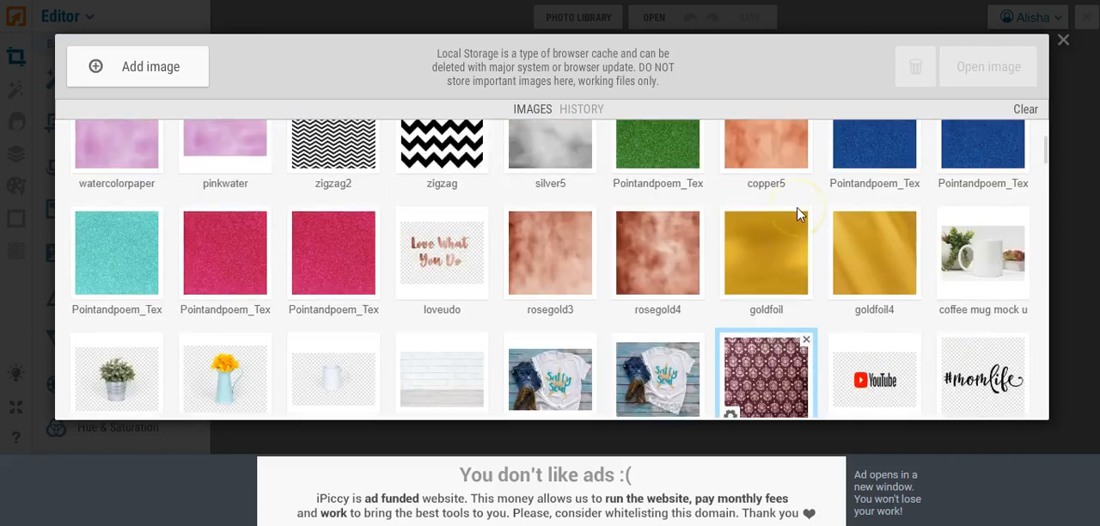
click(405, 235)
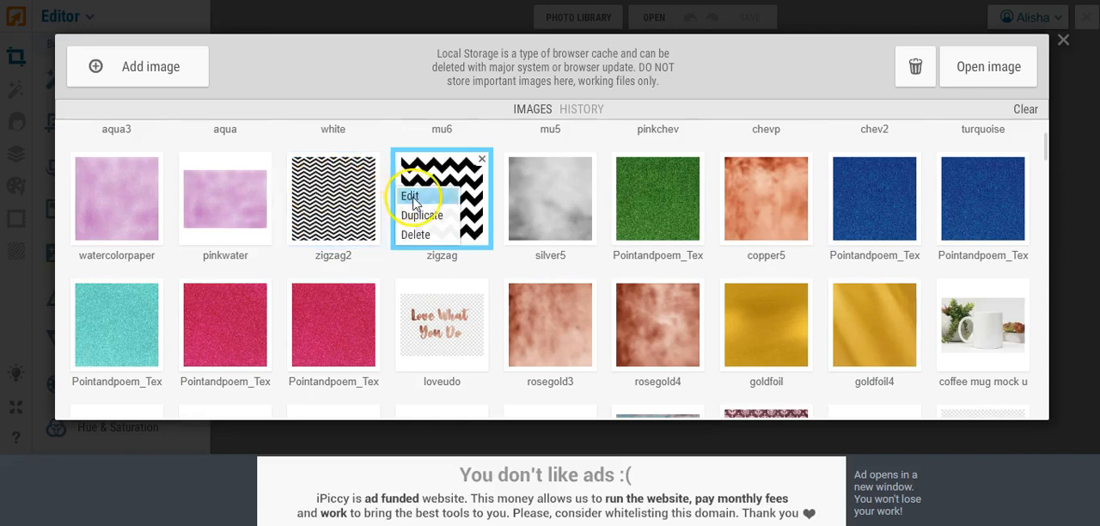
click(412, 197)
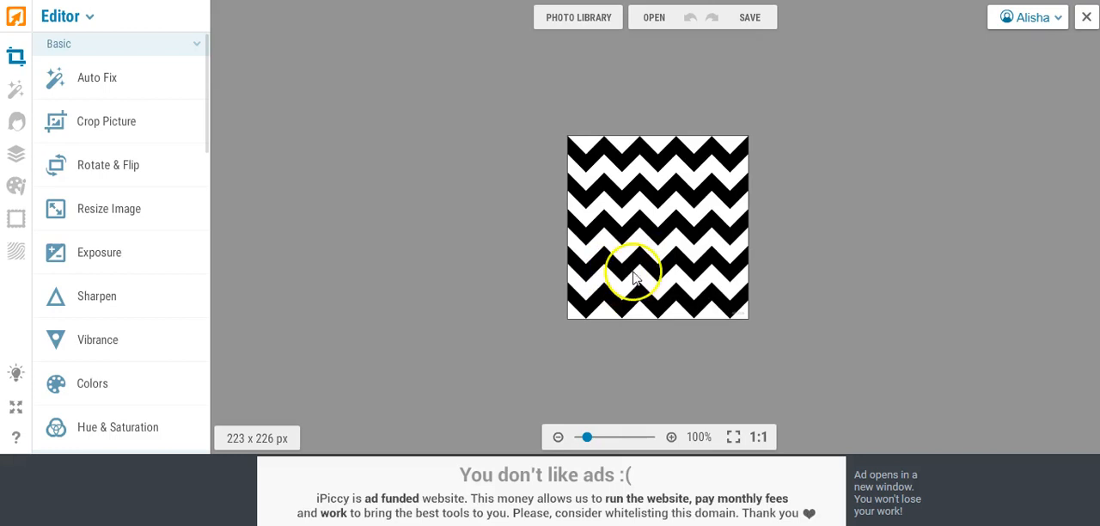
Step: Resize the zigzag image to 1500 x 1500 px with Constrain proportions turned off
drag(586, 437, 598, 446)
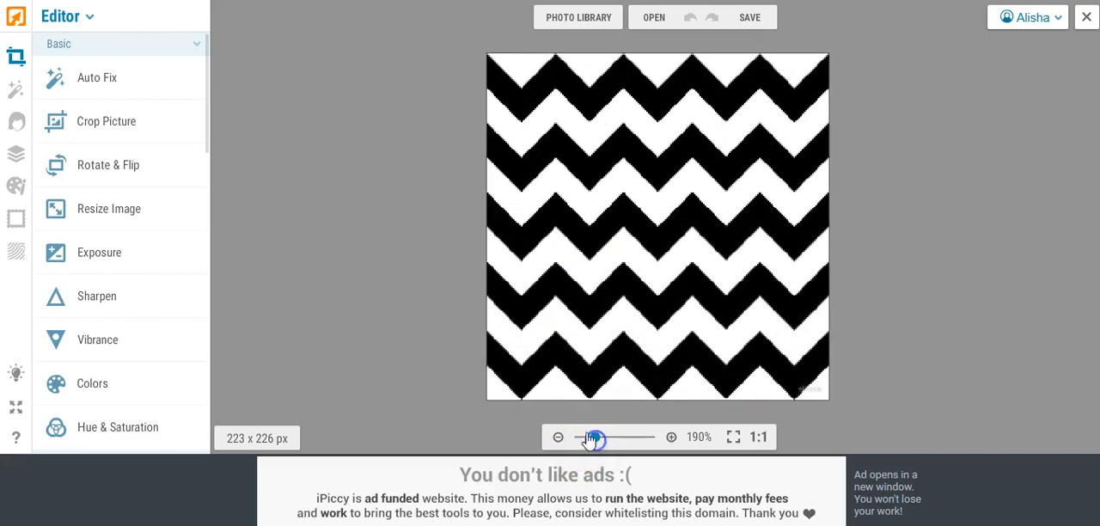
click(109, 208)
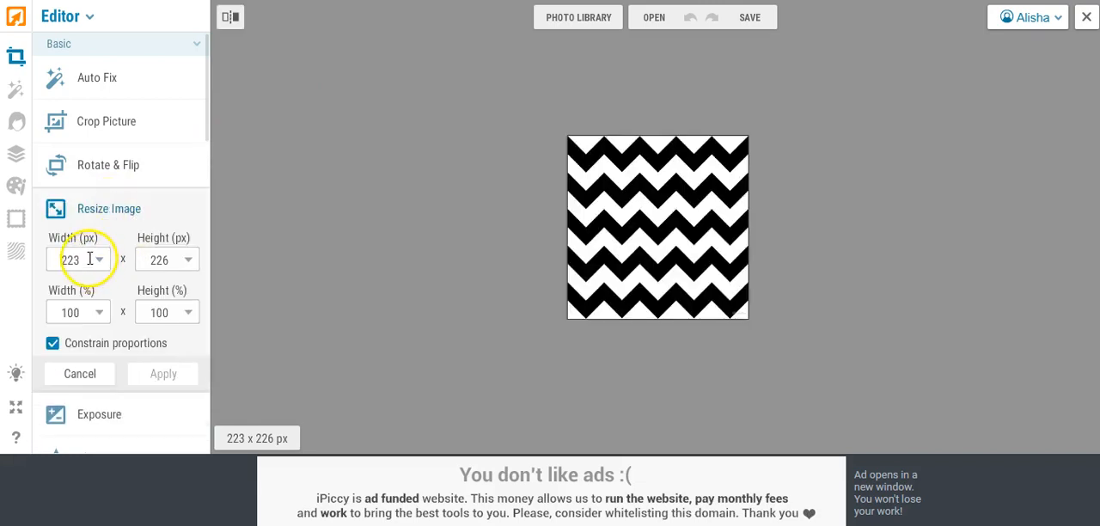
click(52, 343)
click(67, 260)
double_click(67, 260)
text(1500)
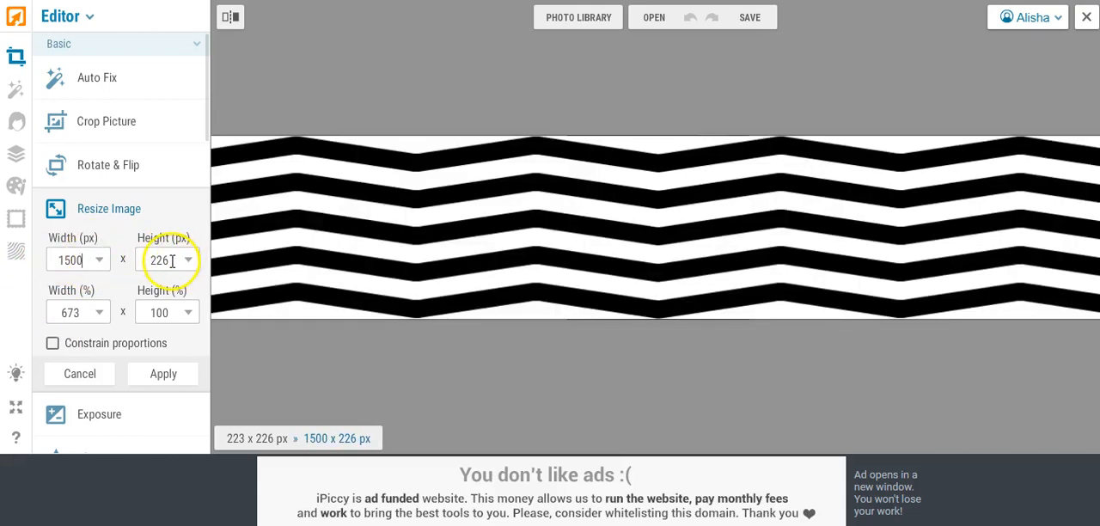
drag(172, 259, 126, 257)
text(1500)
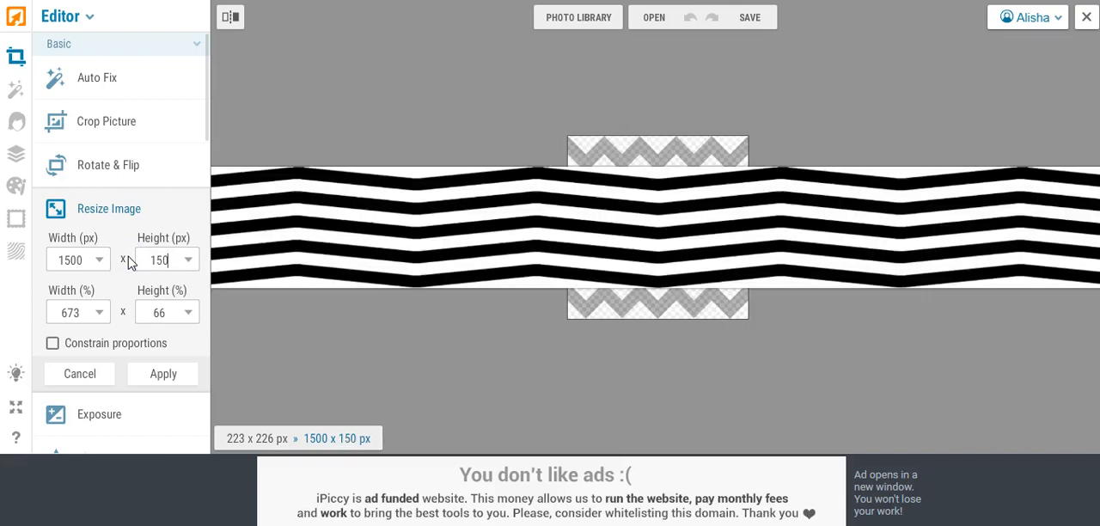
click(162, 373)
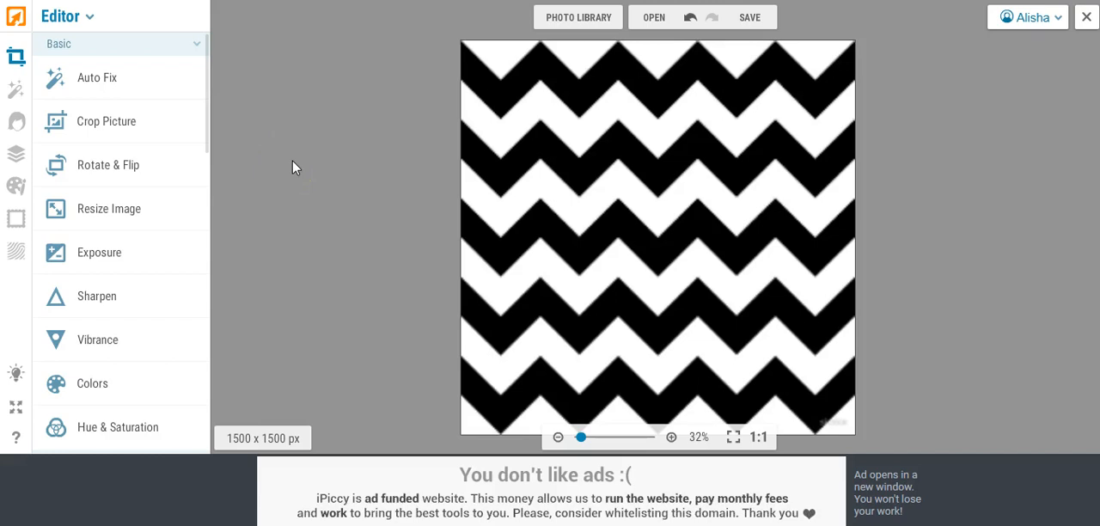
Step: Add the dark blue glitter Pointandpoem_Tex image as a layer over the zigzag and stretch it past all edges of the canvas
click(17, 157)
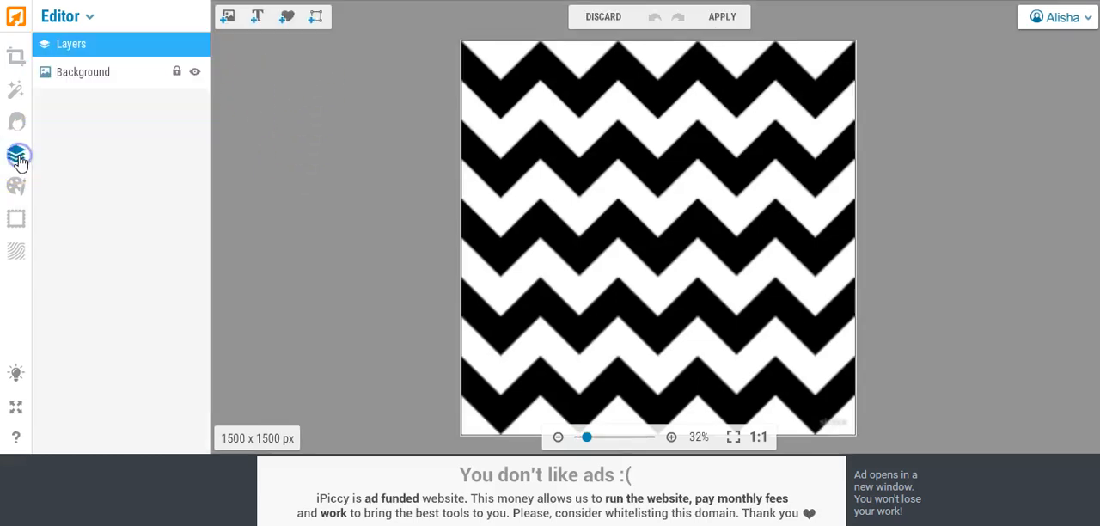
click(228, 18)
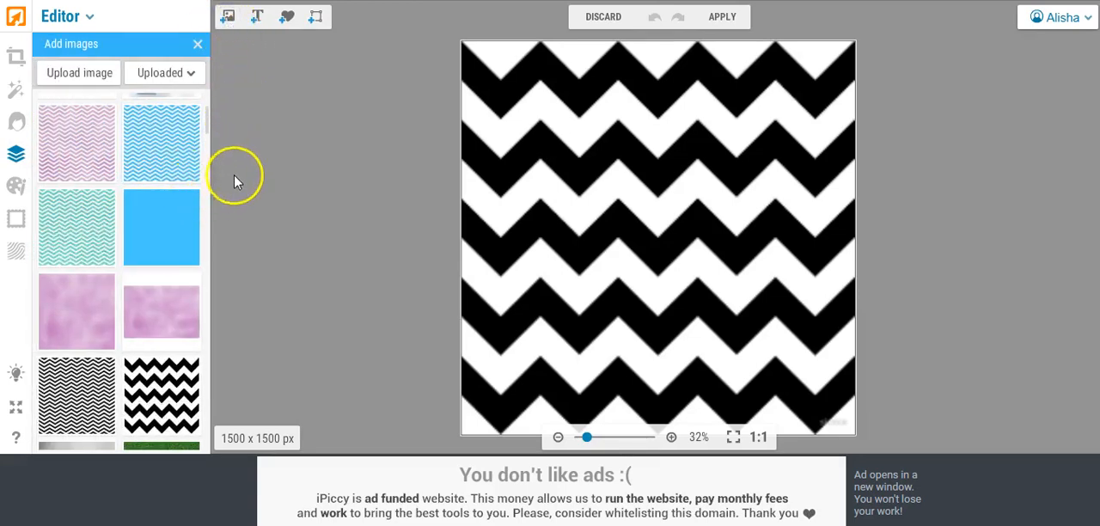
drag(208, 116, 207, 127)
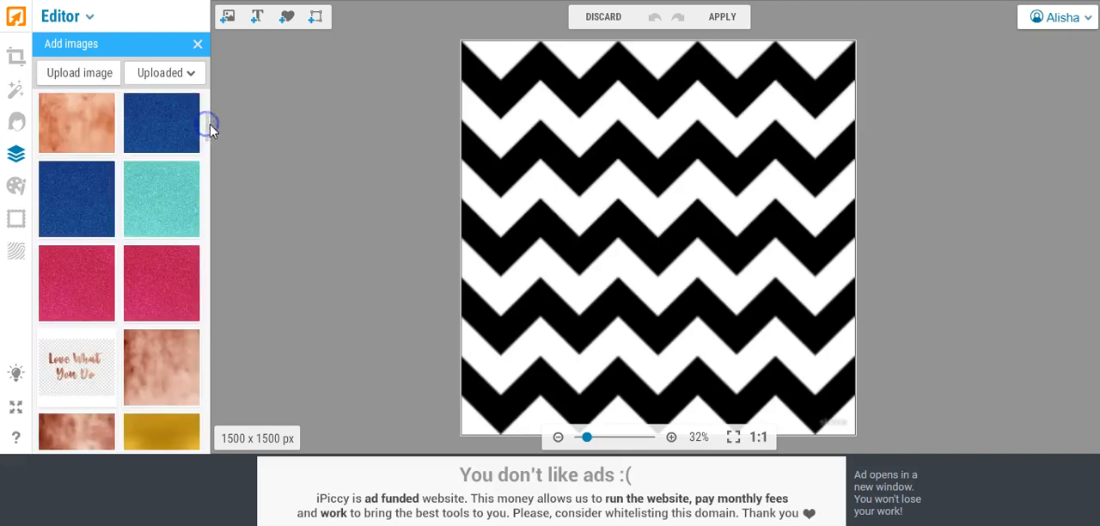
click(79, 197)
drag(73, 198, 525, 122)
drag(512, 180, 509, 459)
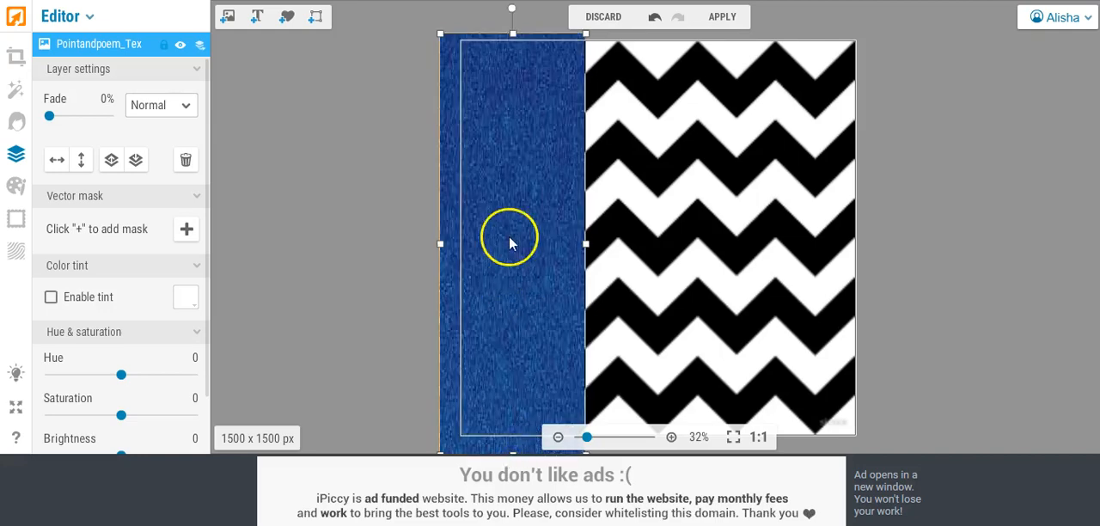
drag(590, 247, 888, 267)
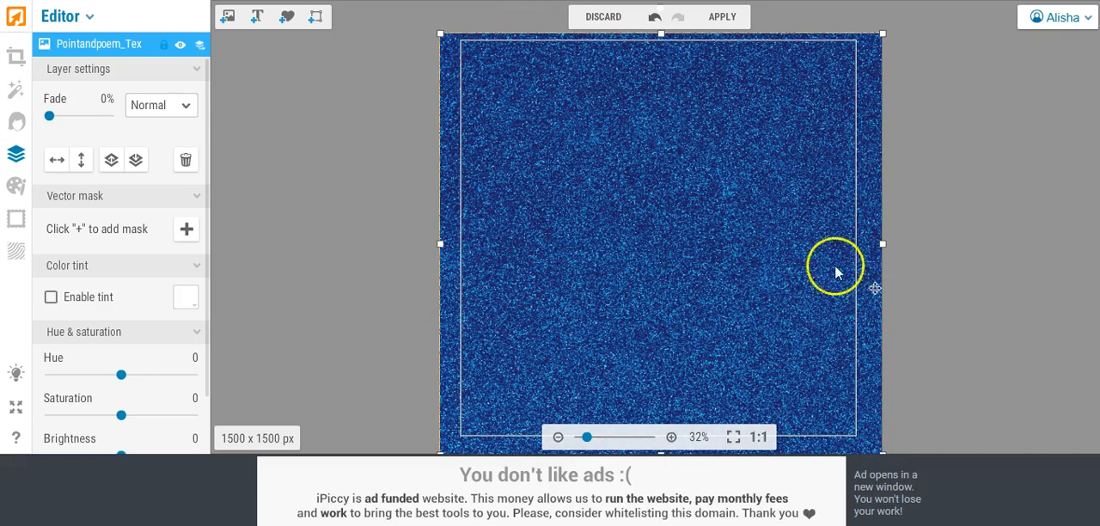
Step: Set the blue glitter layer's blend mode to Lighten and inspect the chevron edges up close
click(183, 112)
click(164, 93)
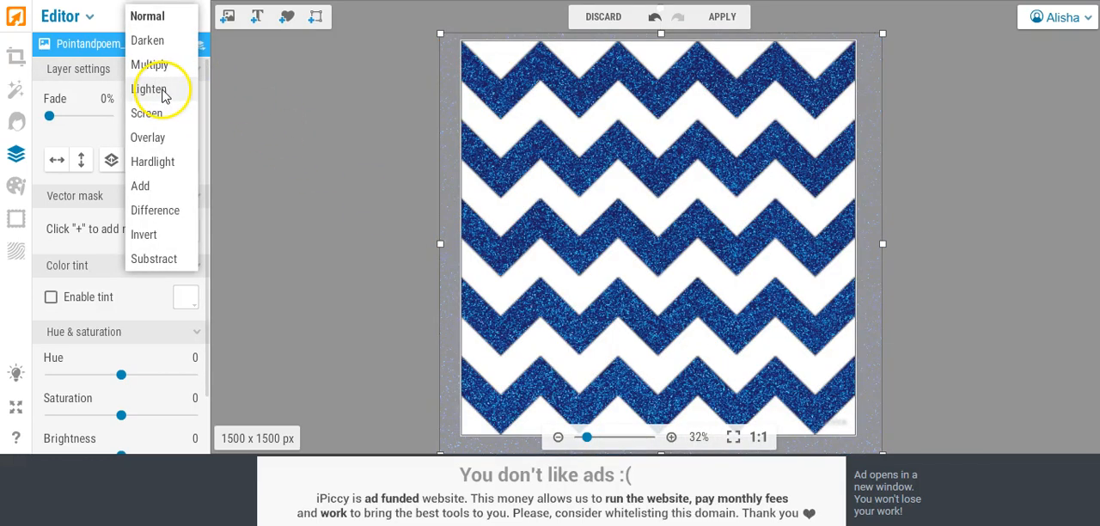
click(590, 438)
drag(590, 438, 584, 438)
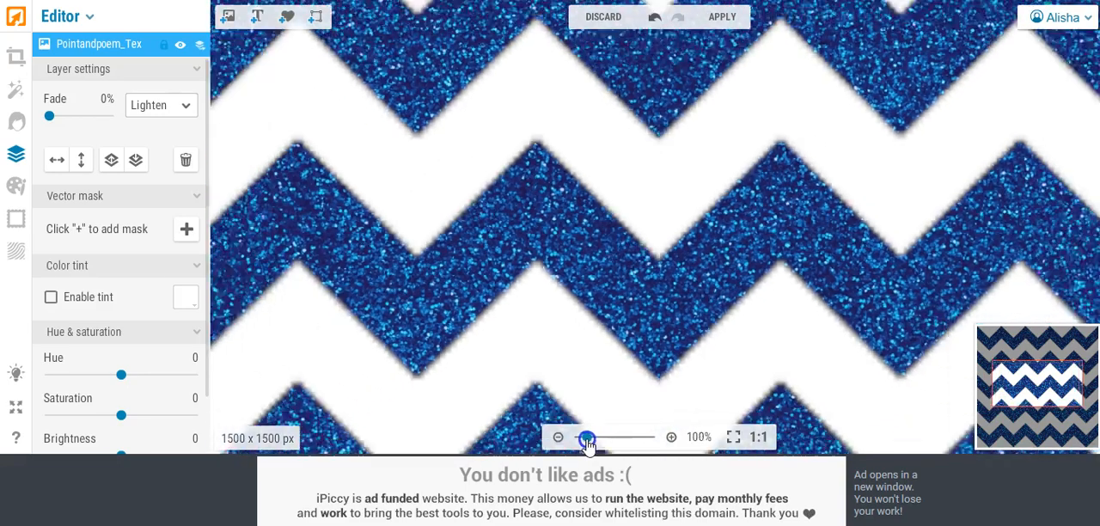
click(637, 311)
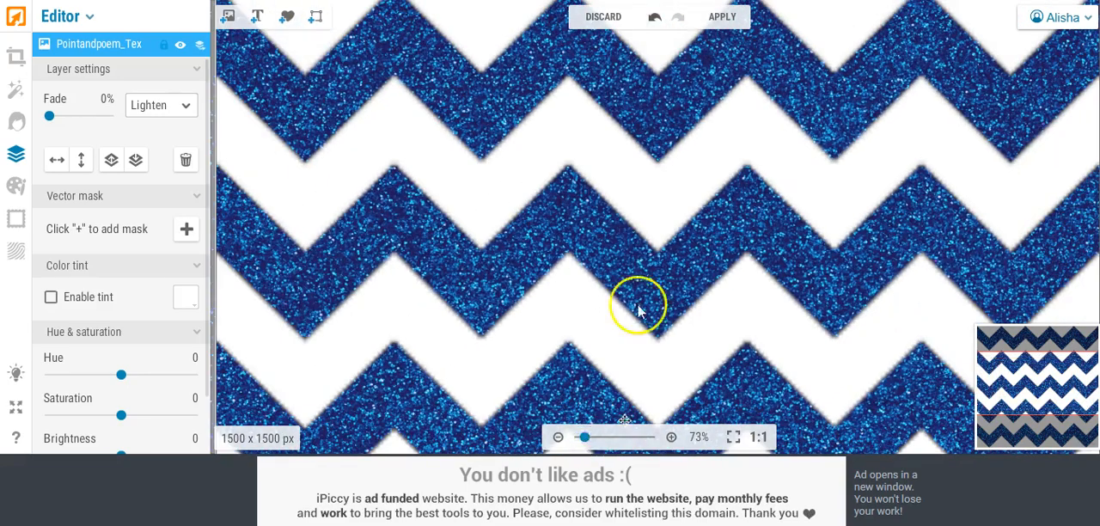
Step: Apply the layer changes to flatten the blue glitter and zigzag into one image
click(722, 17)
click(677, 269)
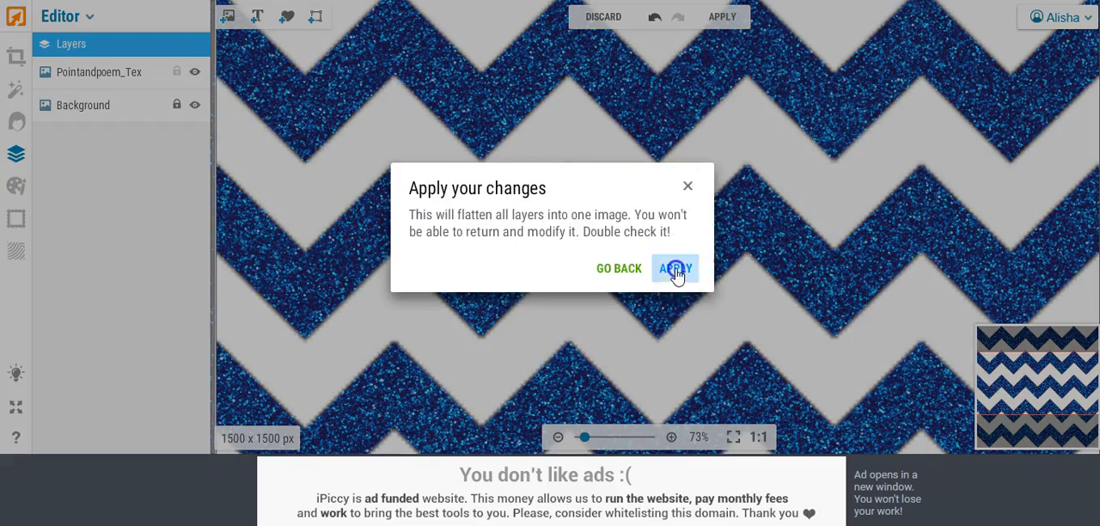
click(679, 244)
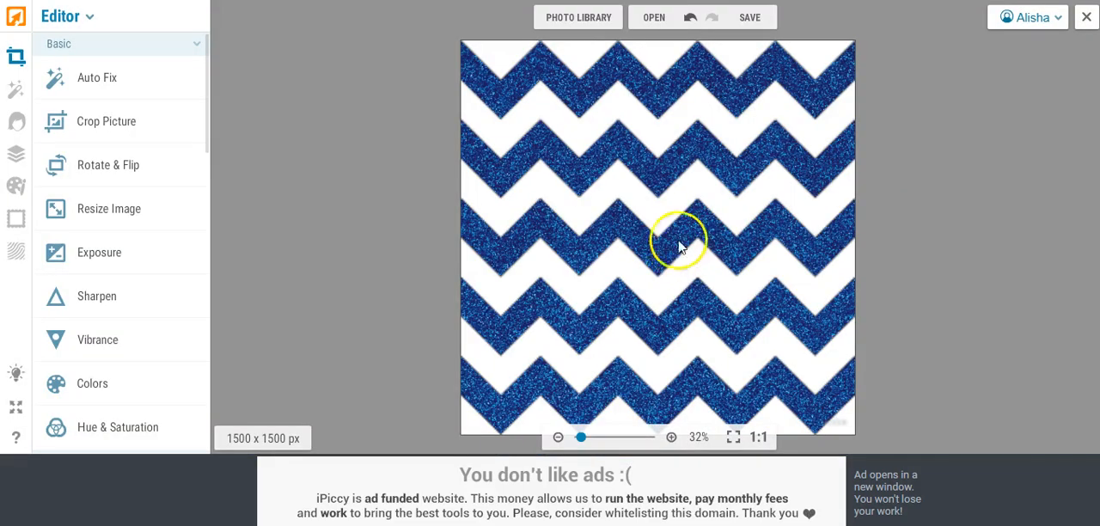
Step: Save the glitter chevron to the Desktop as a JPEG named pattern11 and close the photo
click(753, 19)
click(732, 47)
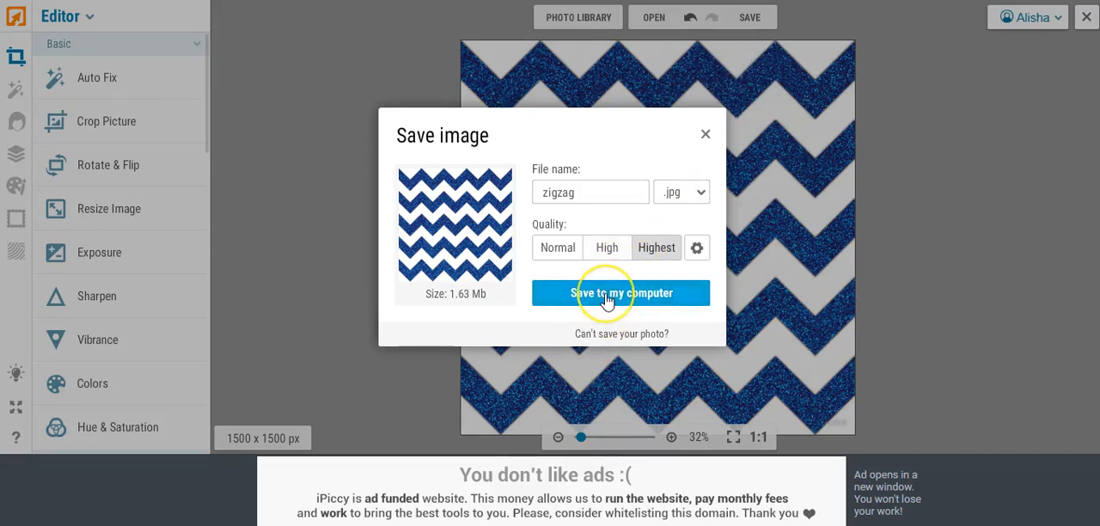
click(606, 294)
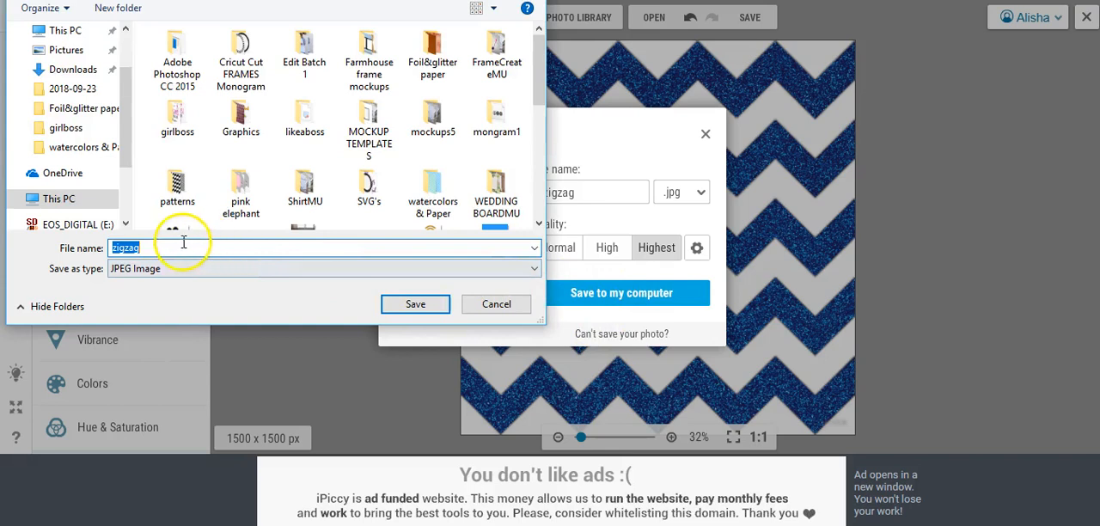
text(patter)
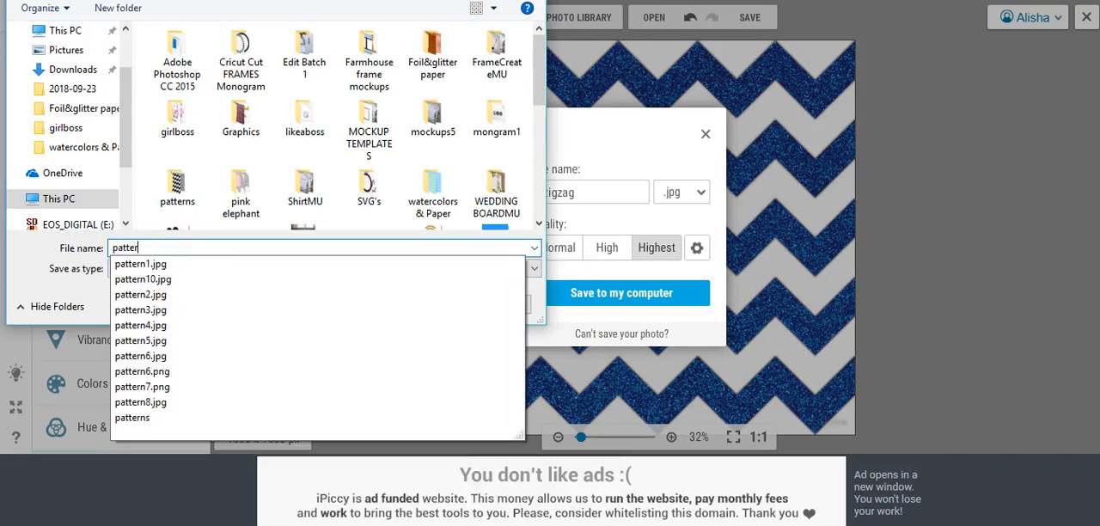
text(n11)
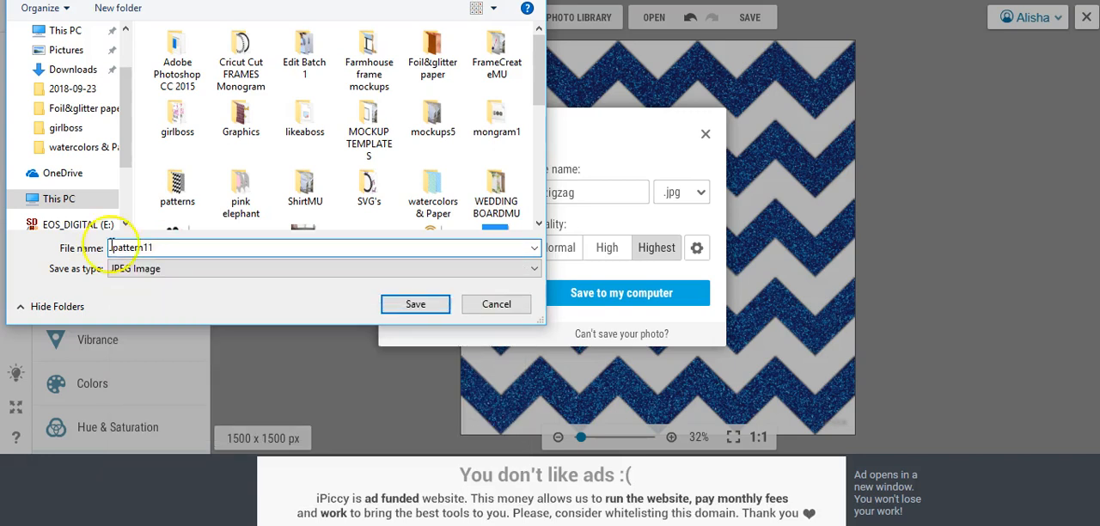
scroll(130, 41, up, 2)
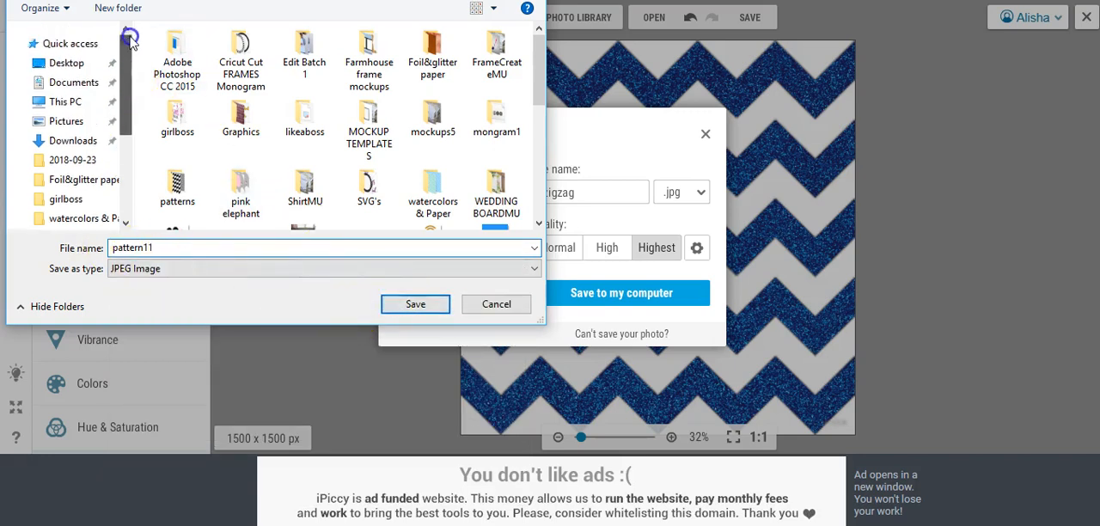
click(69, 62)
click(404, 303)
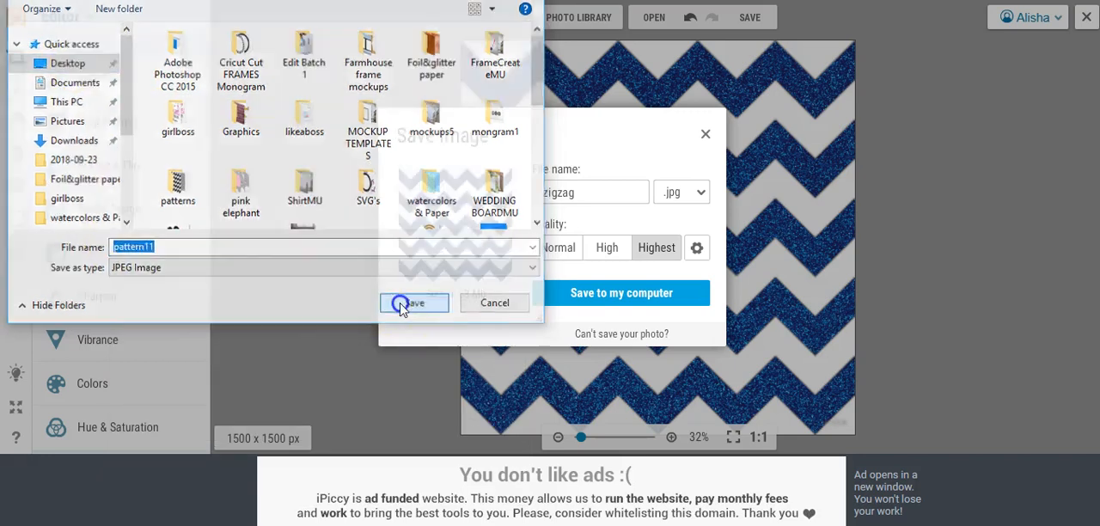
click(301, 427)
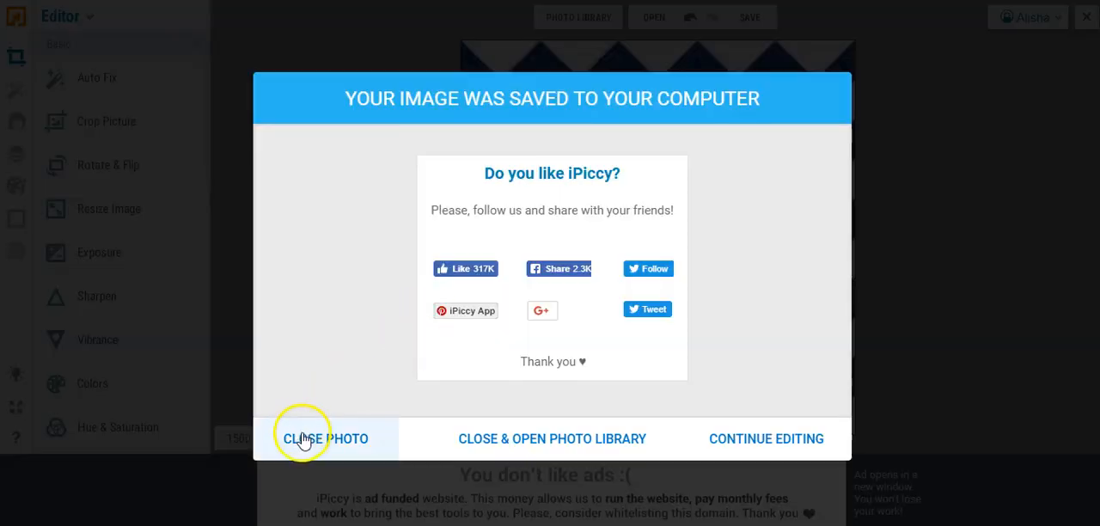
click(307, 444)
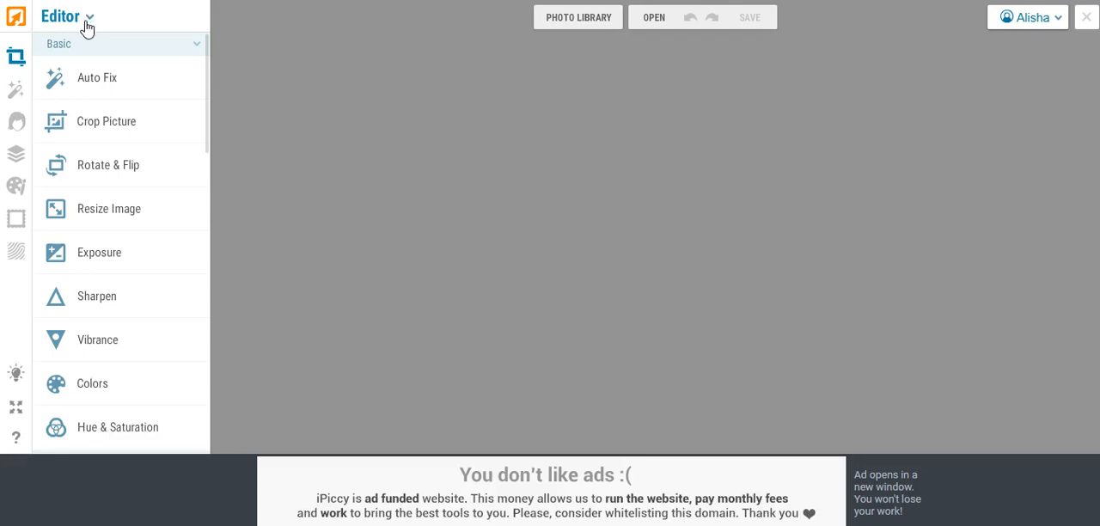
Step: Switch to Designer and set up a new design with a custom canvas size of 1500 x 1500
click(87, 22)
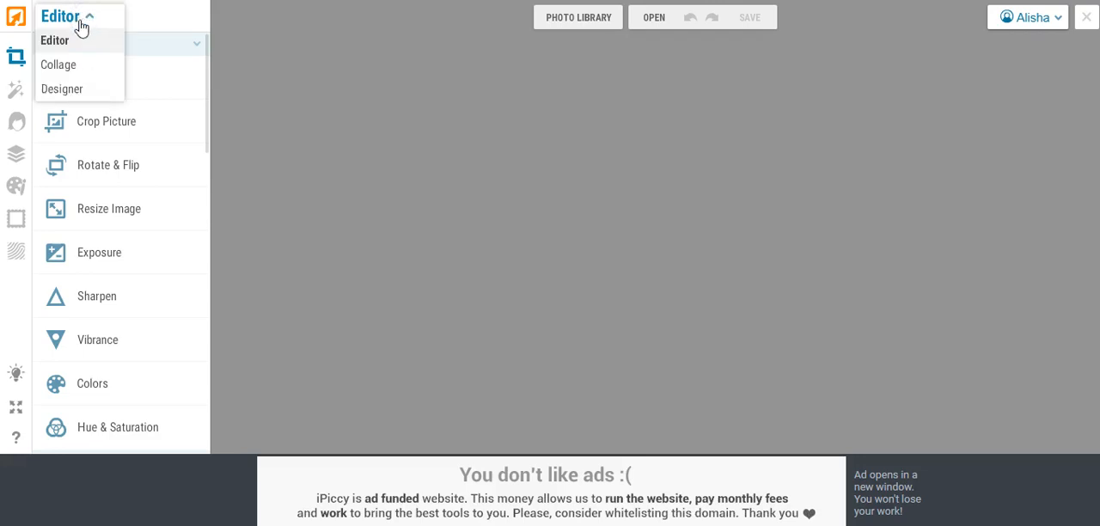
click(80, 89)
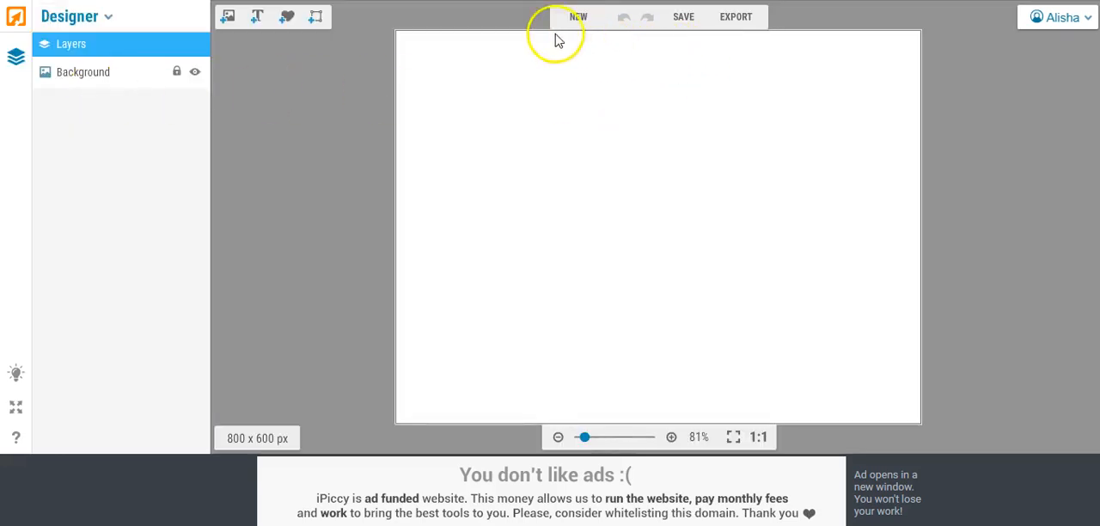
click(577, 19)
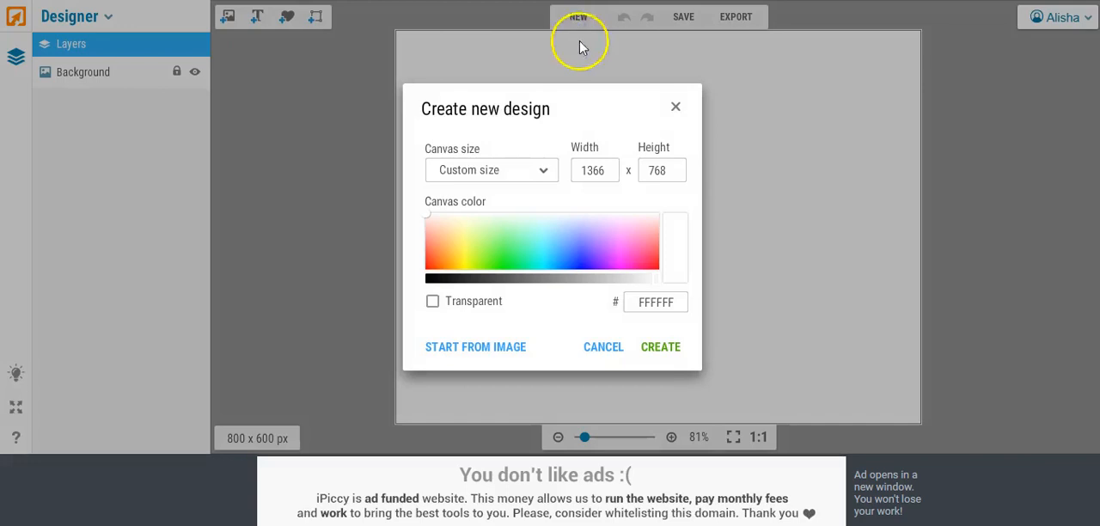
drag(601, 172, 534, 166)
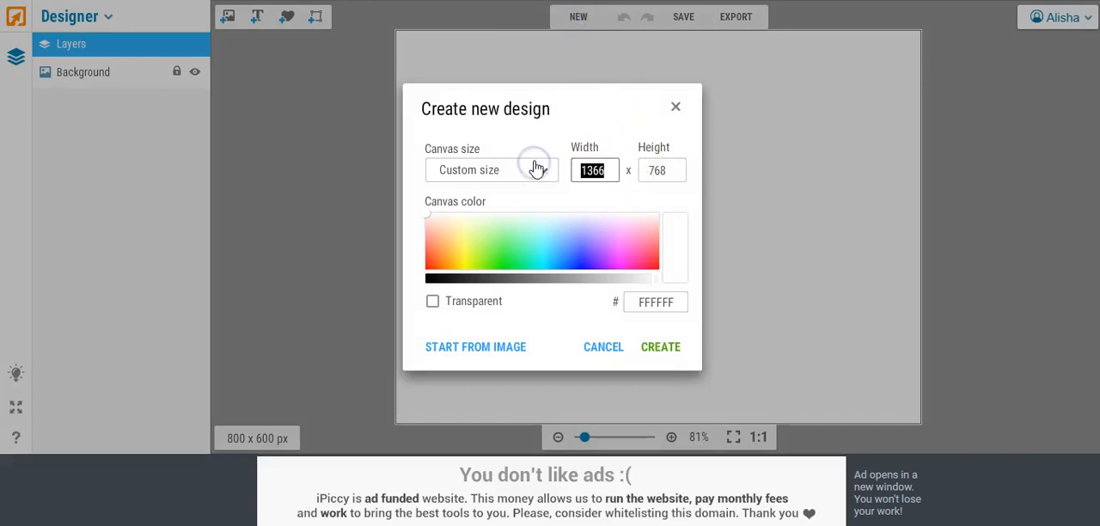
text(1500)
drag(639, 180, 612, 168)
text(1)
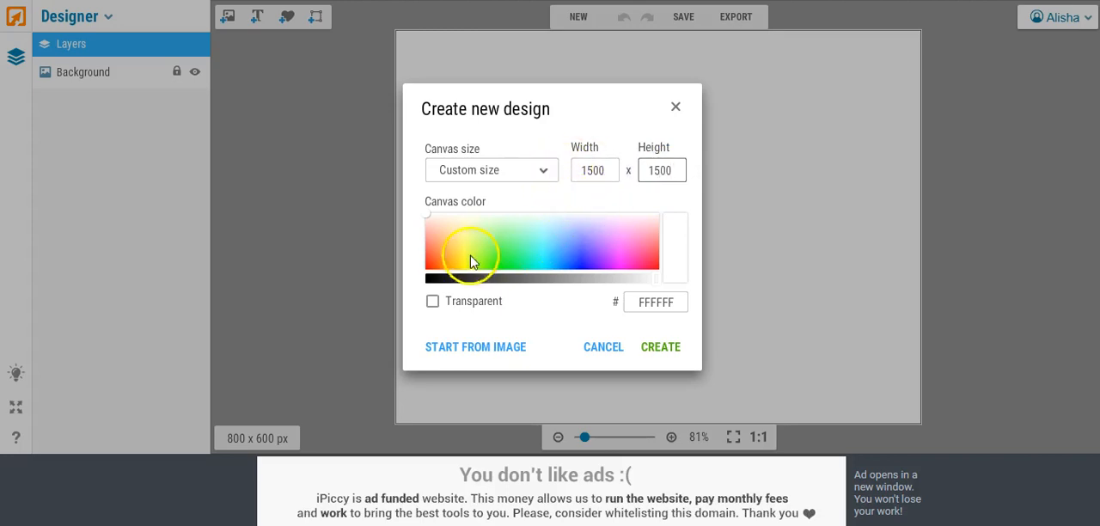
Step: Set the canvas color to orange FF7A32 and create the design
click(426, 216)
drag(429, 221, 435, 251)
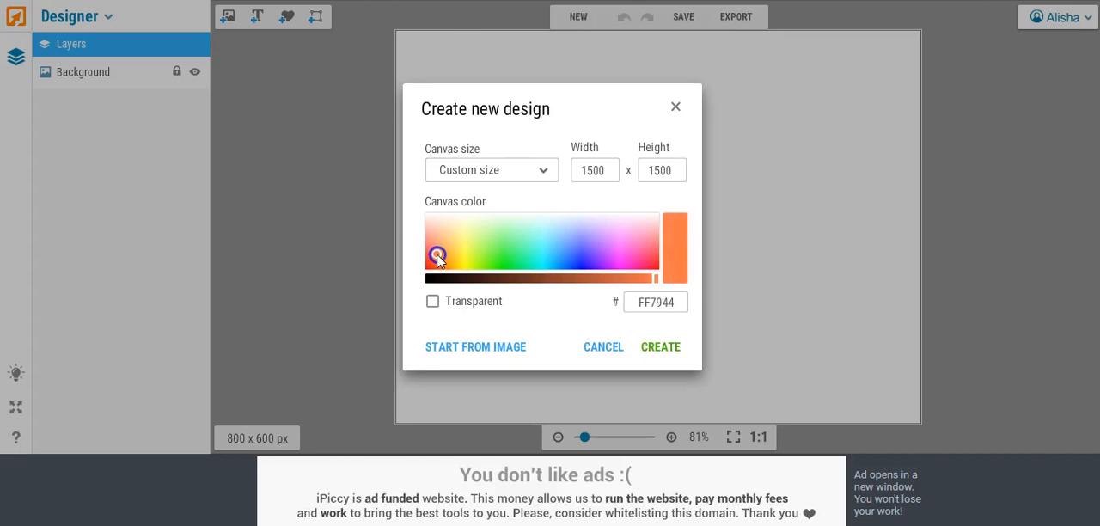
drag(443, 261, 438, 258)
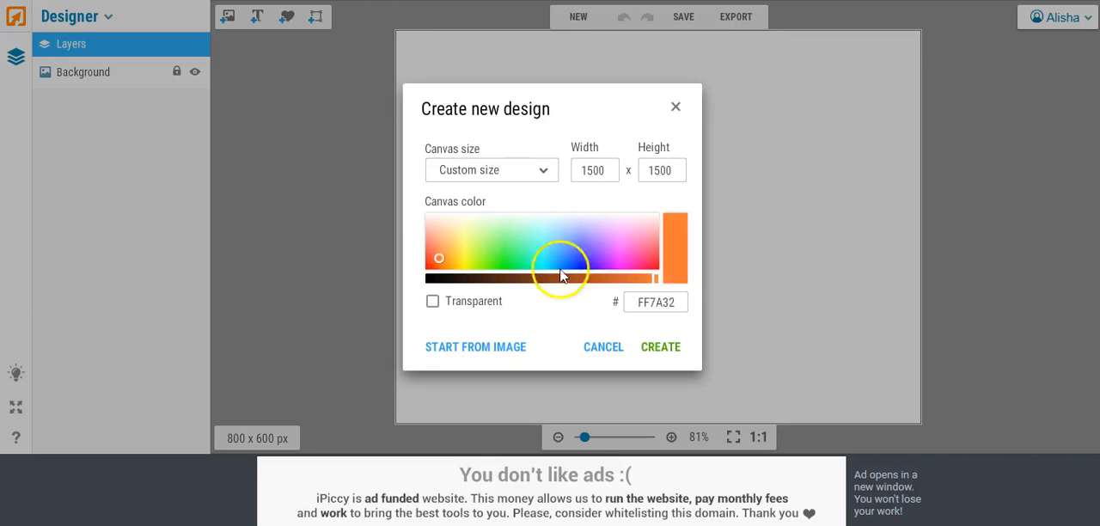
click(661, 348)
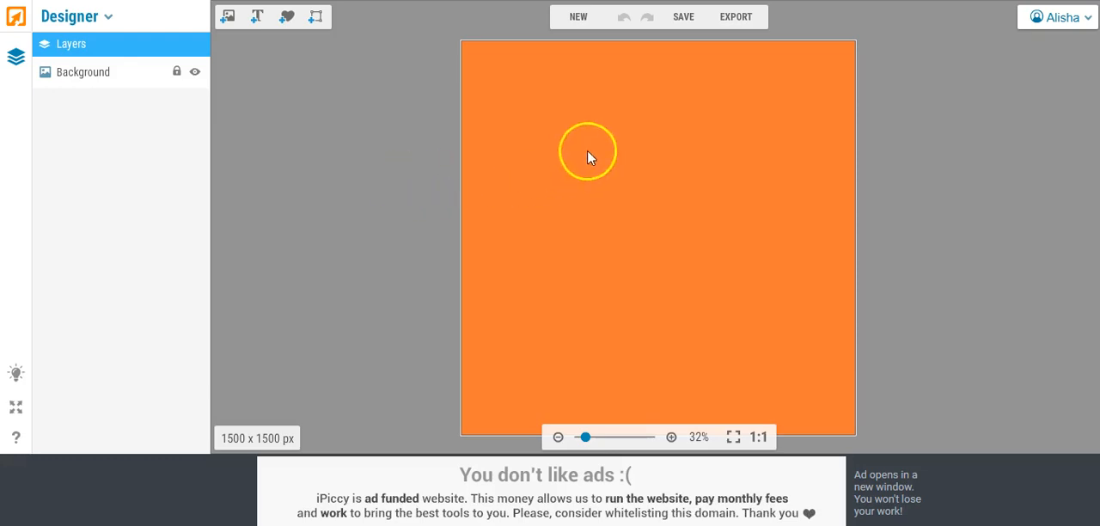
Step: Save the orange canvas to the Desktop as a JPEG named pattern13 and return to the design
click(680, 19)
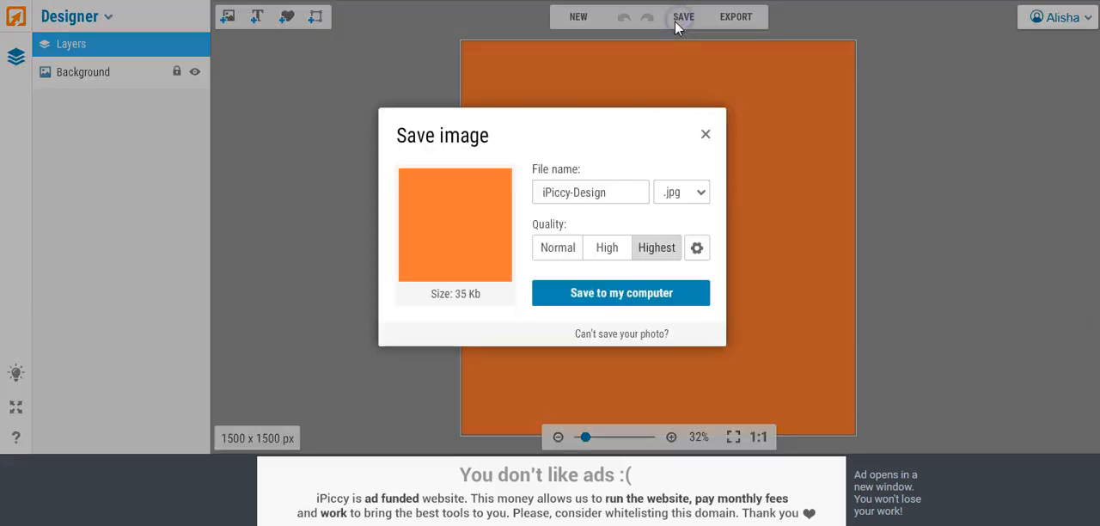
drag(613, 191, 462, 176)
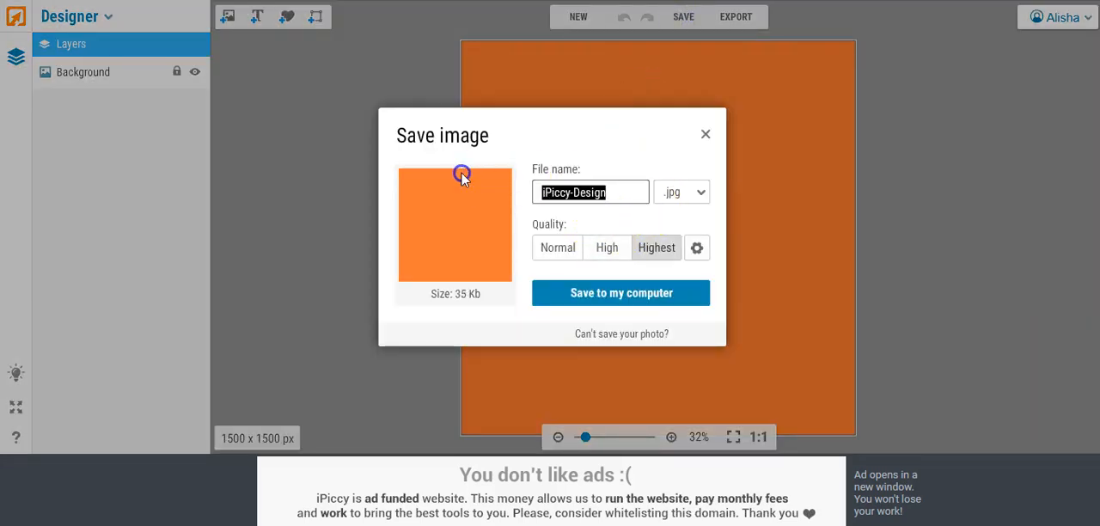
text(pattern13)
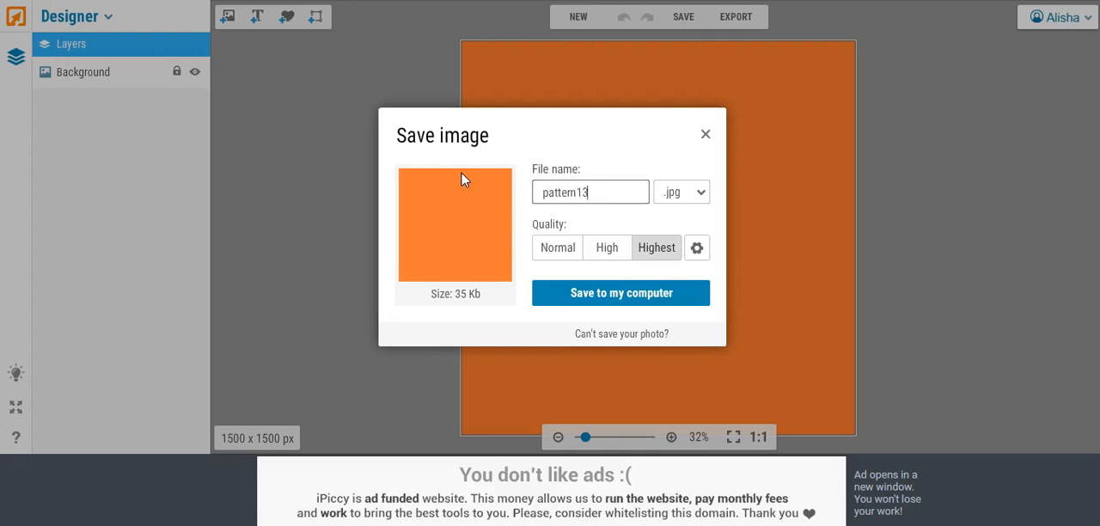
click(586, 294)
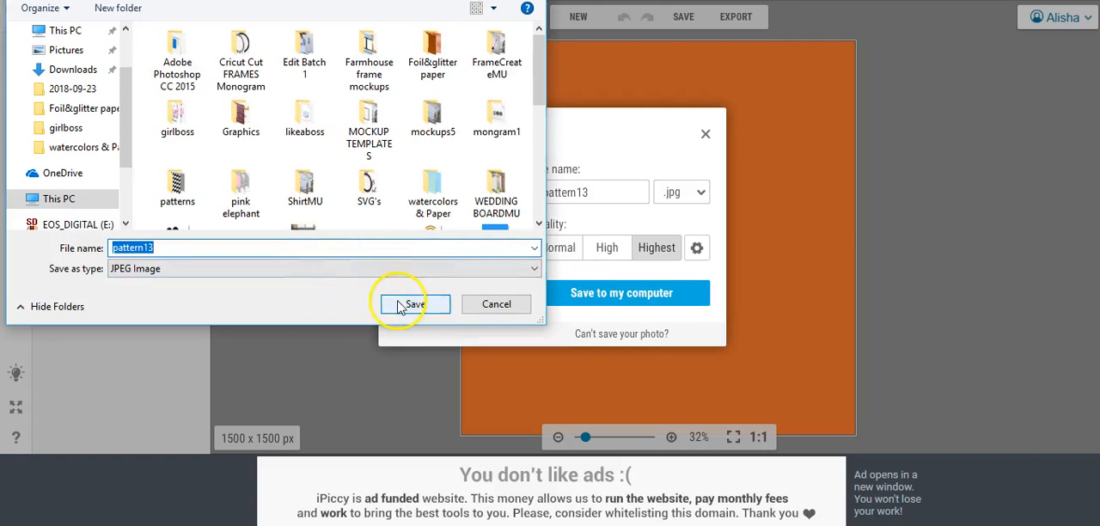
scroll(35, 90, up, 1)
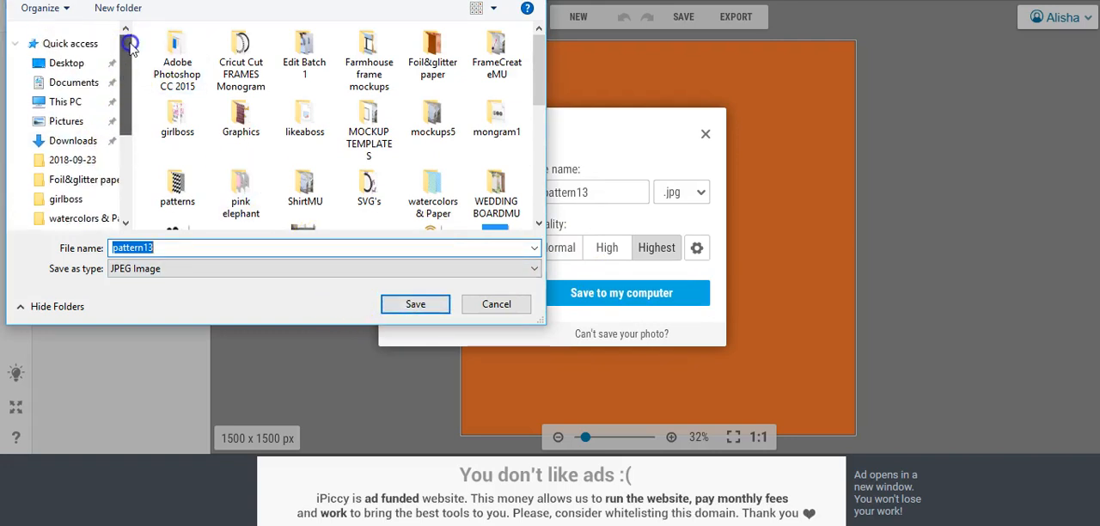
click(69, 67)
click(404, 303)
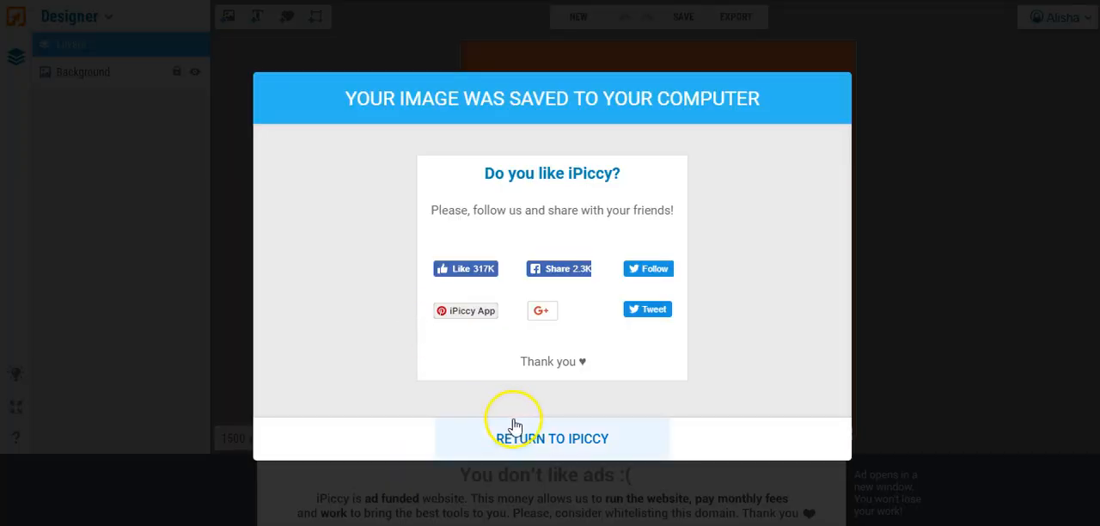
click(516, 440)
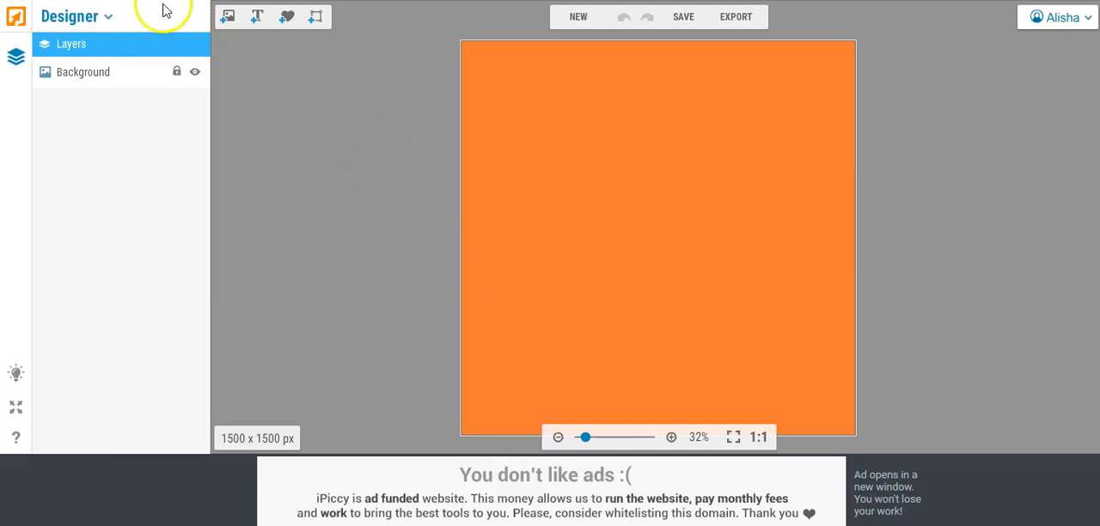
Step: Switch back to Editor, add pattern13 to the photo library and open it for editing
click(108, 19)
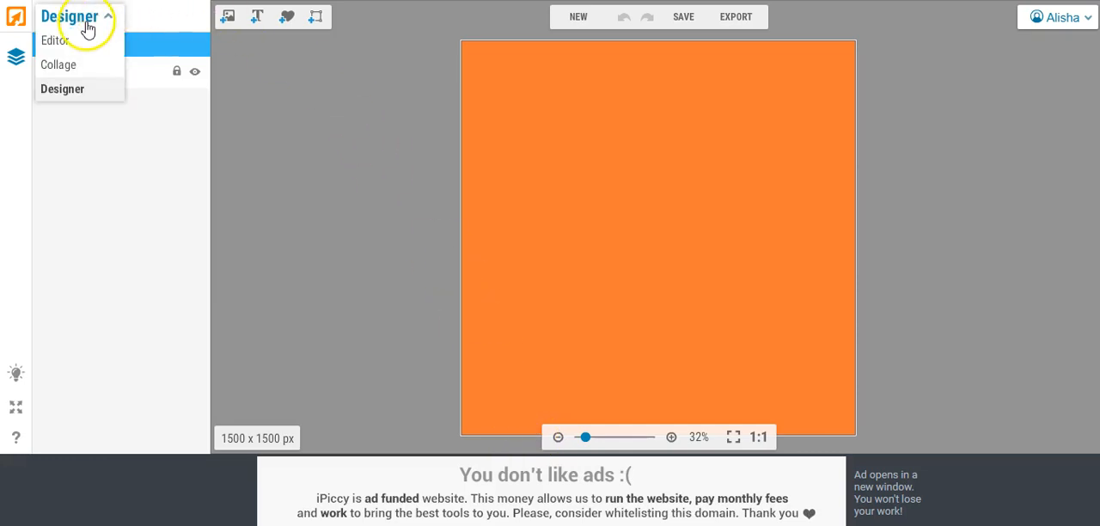
click(69, 43)
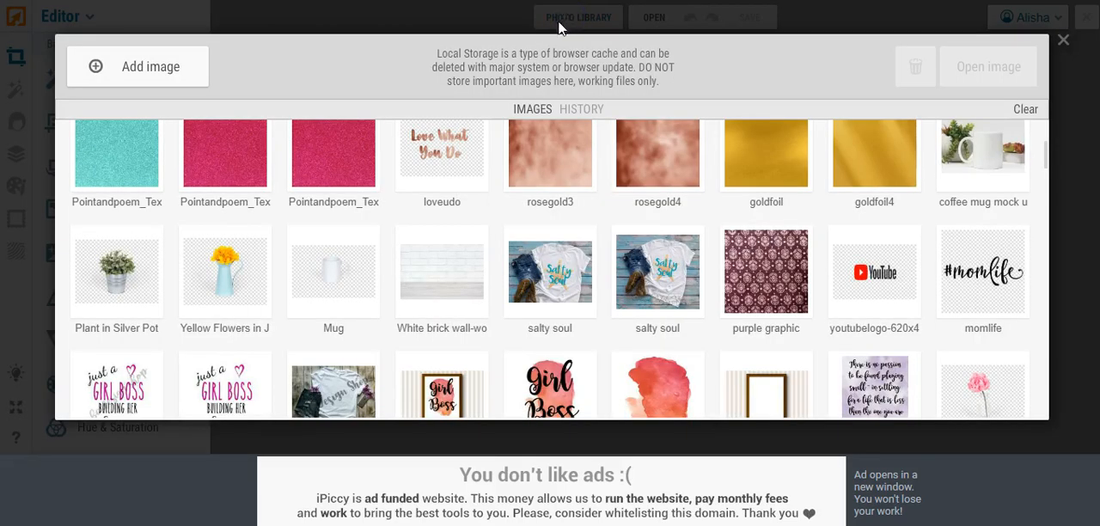
click(168, 65)
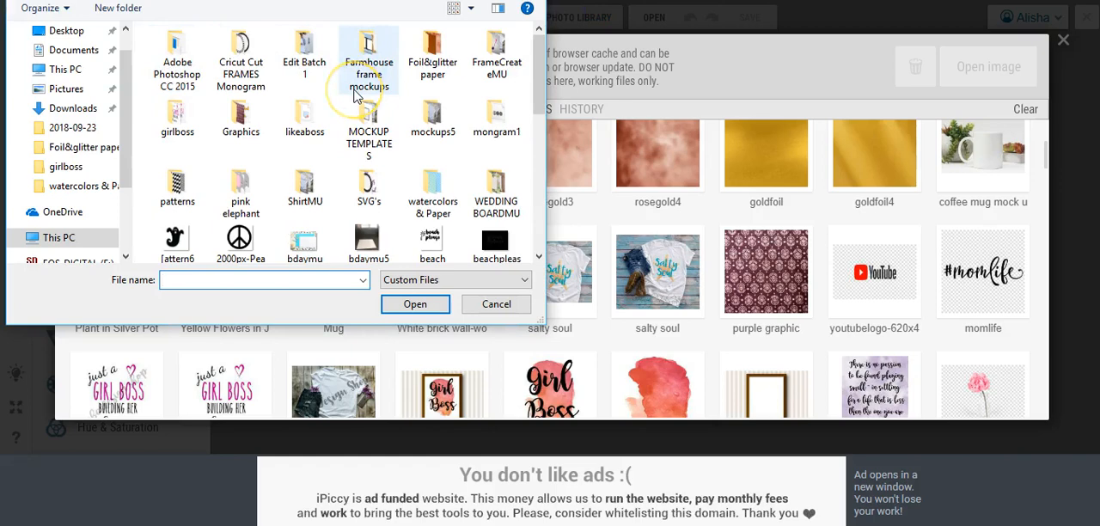
scroll(360, 112, down, 10)
double_click(372, 174)
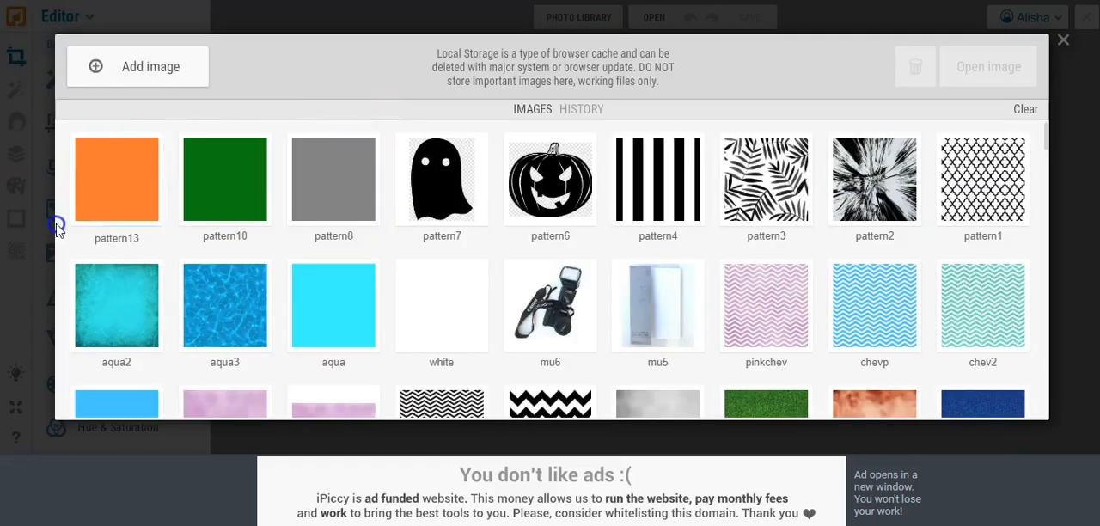
click(80, 215)
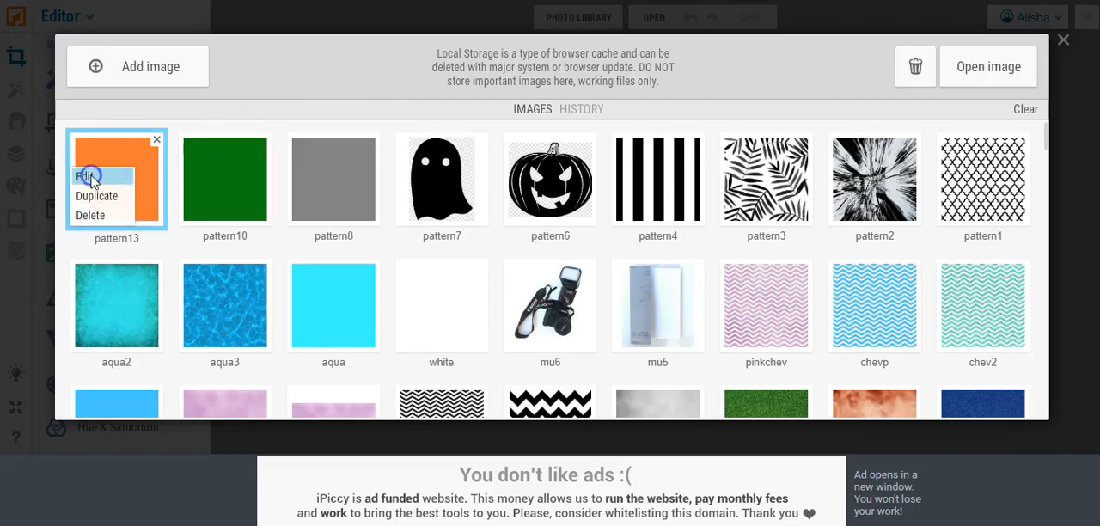
click(89, 177)
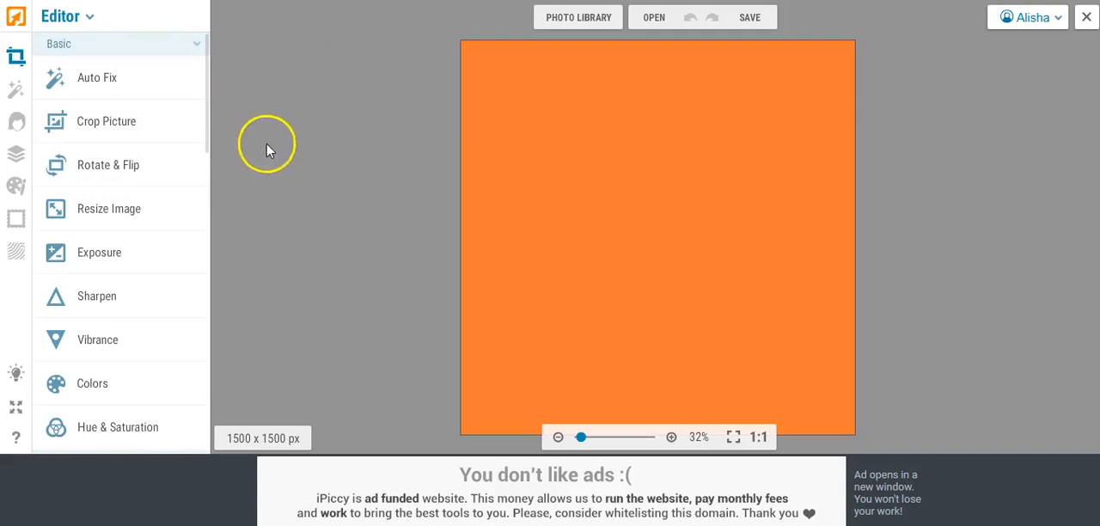
Step: Add the pumpkin and ghost images as layers side by side across the upper part of the orange canvas
click(18, 155)
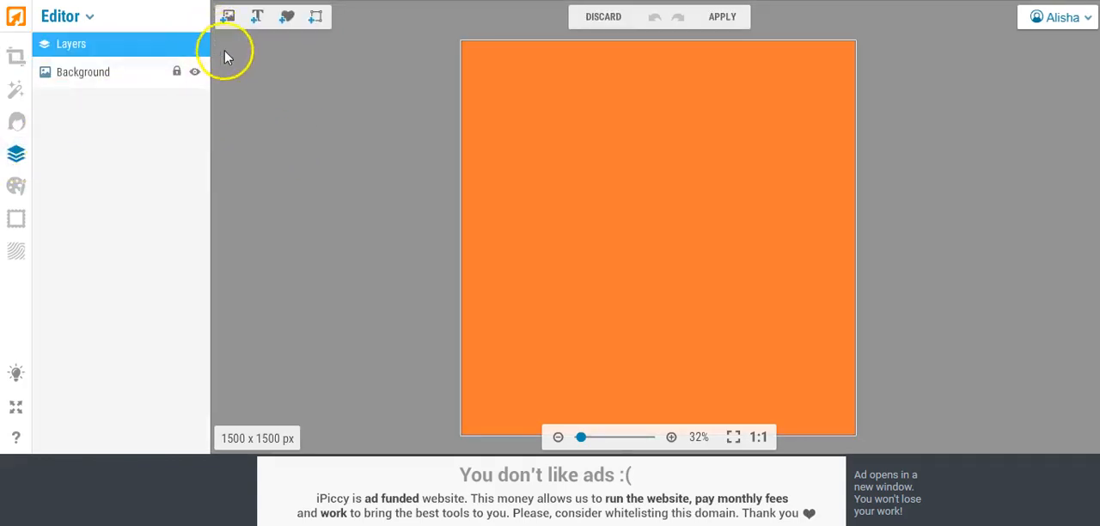
click(229, 19)
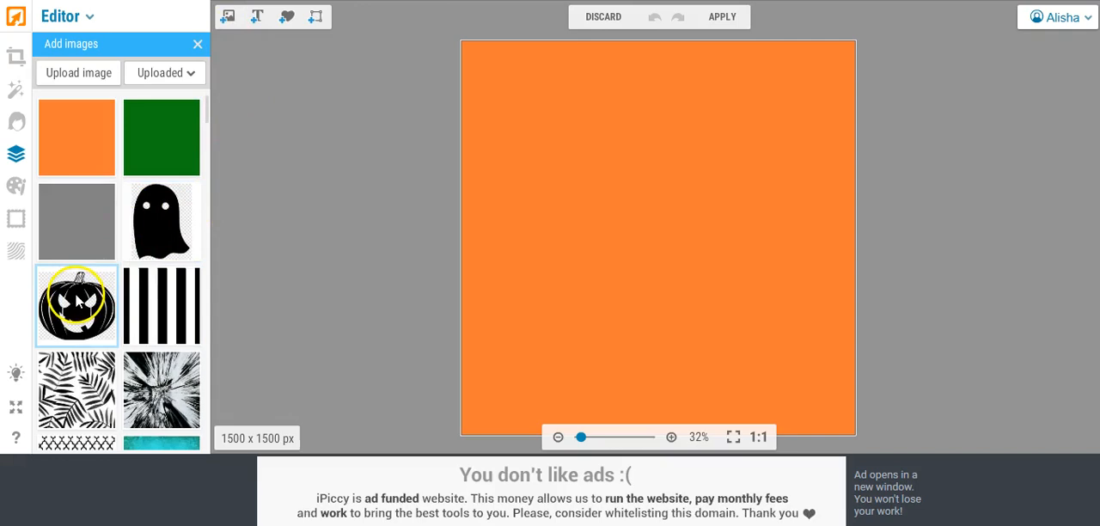
drag(77, 301, 543, 136)
drag(198, 196, 700, 152)
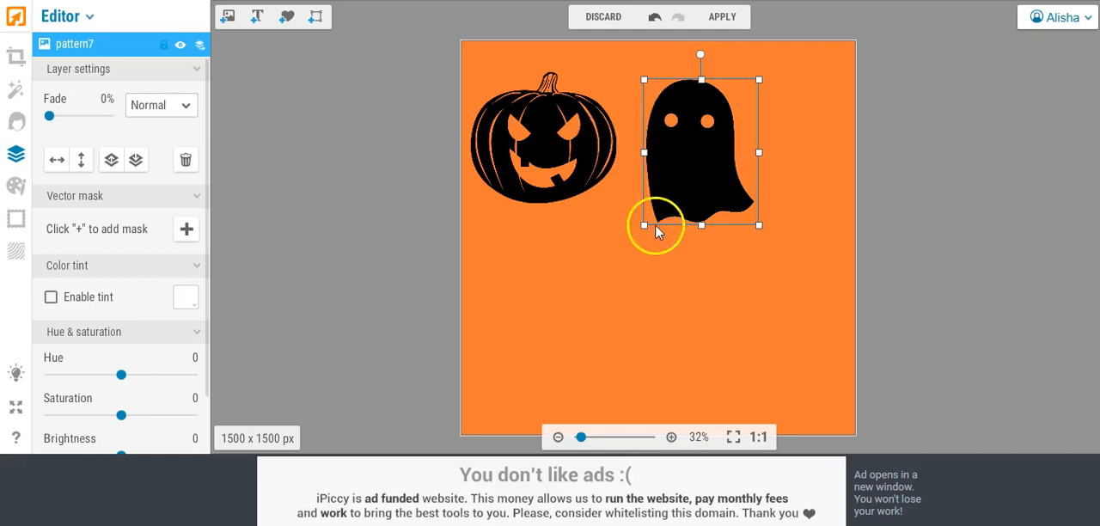
Step: Shrink the ghost and pumpkin layers to about half size and move the ghost closer beside the pumpkin
drag(644, 225, 691, 159)
click(537, 157)
drag(474, 201, 527, 147)
click(718, 137)
drag(702, 138, 671, 127)
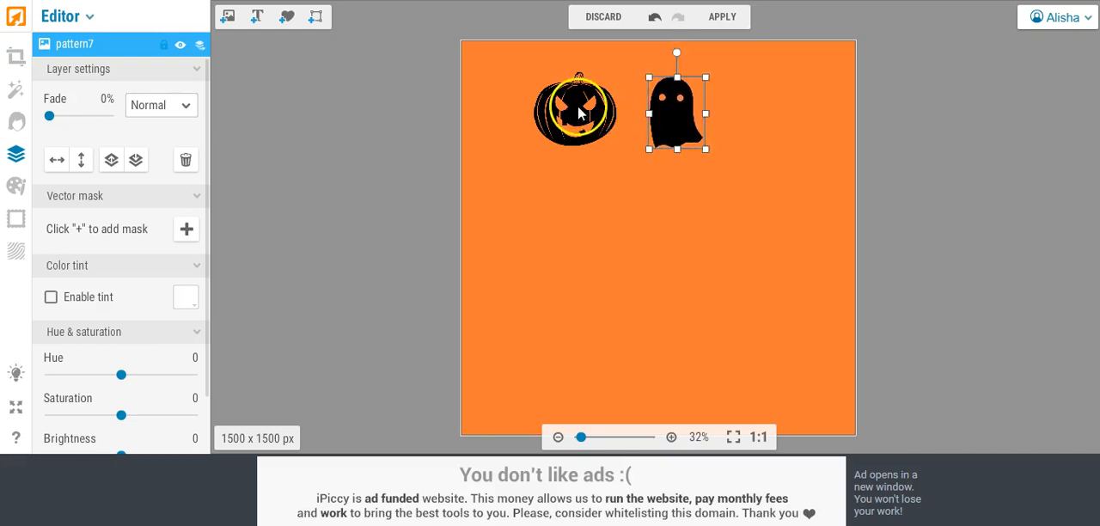
Step: Duplicate the ghost layer three times and spread the copies over the right half of the canvas
right_click(672, 113)
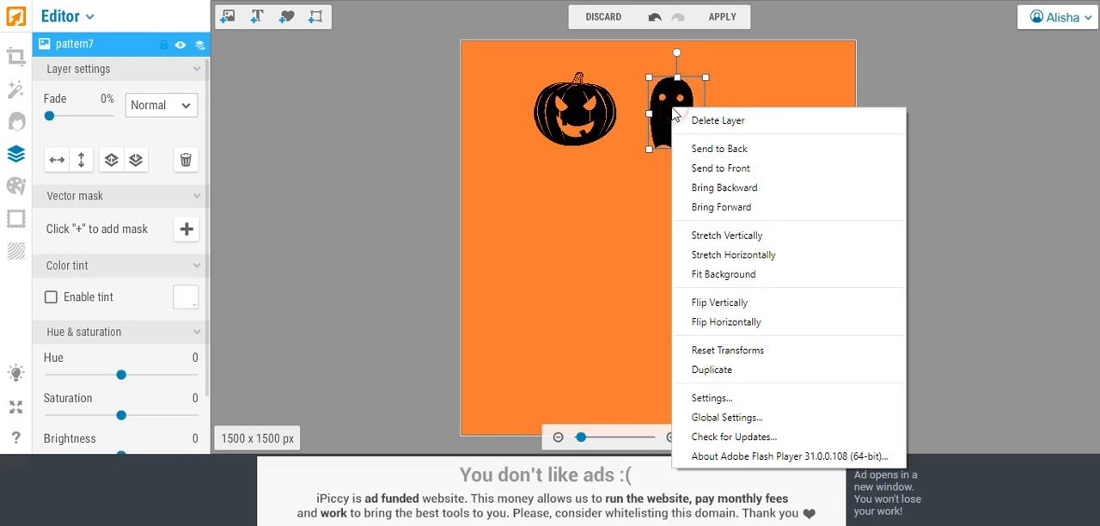
click(739, 369)
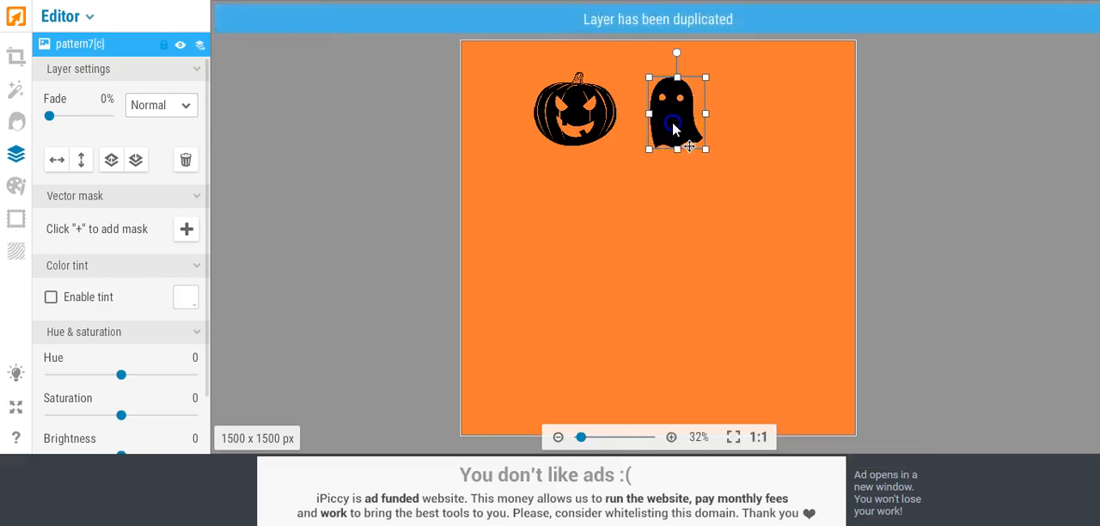
drag(672, 126, 740, 152)
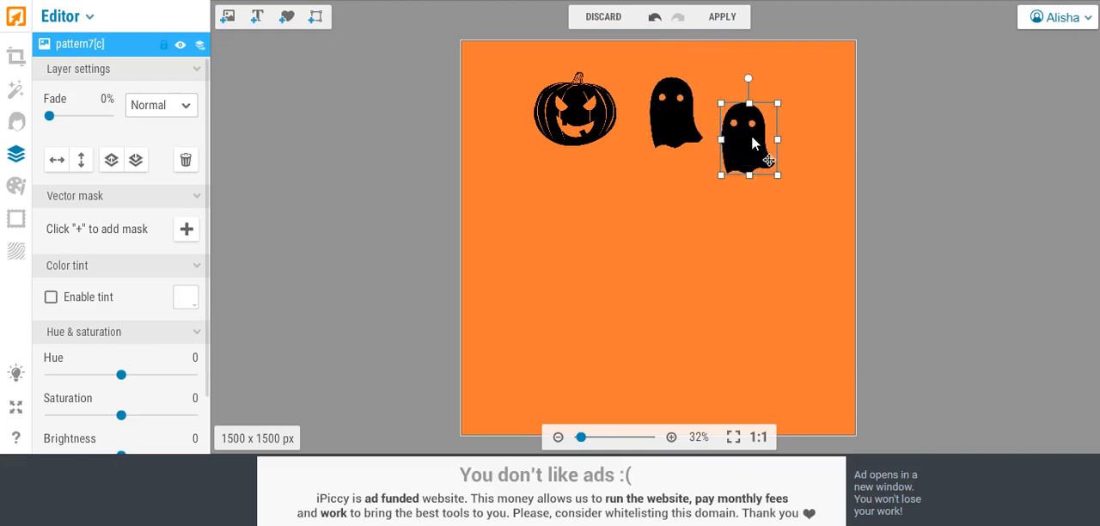
right_click(752, 138)
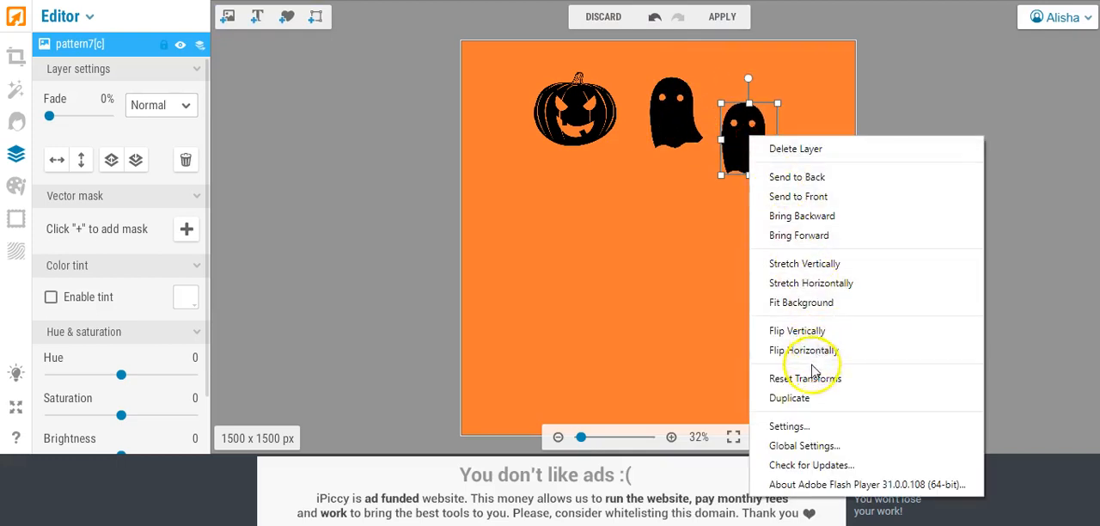
click(794, 397)
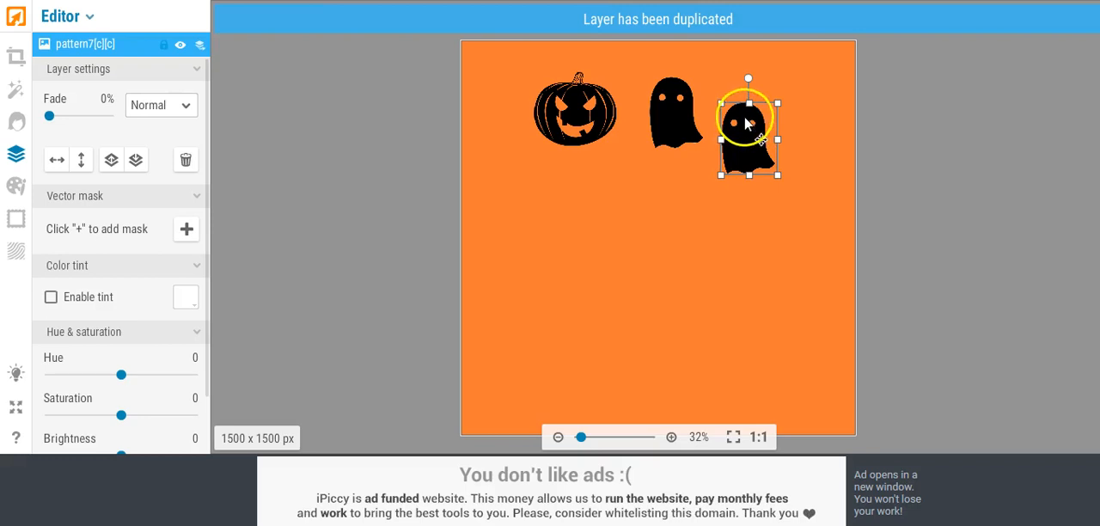
drag(746, 125, 709, 231)
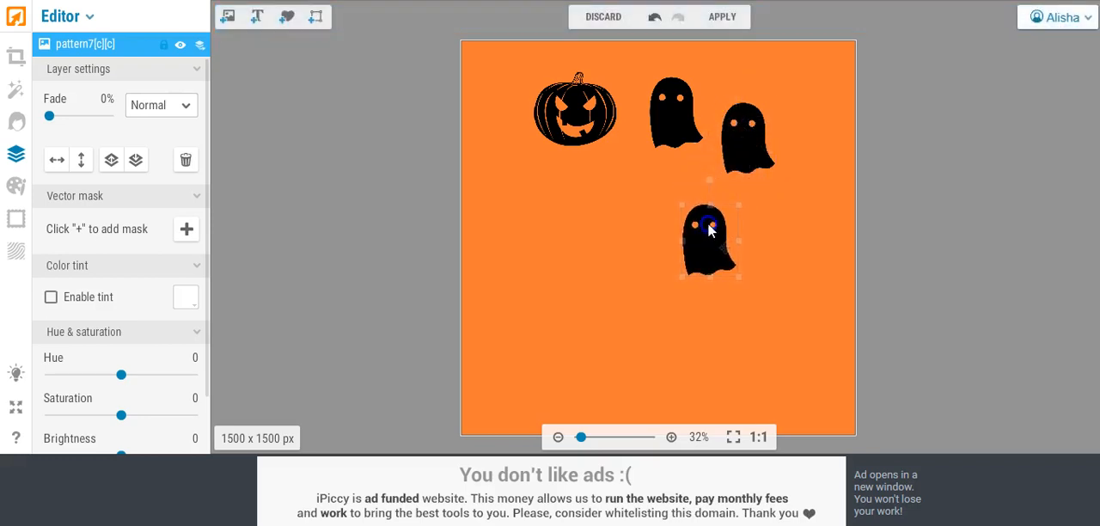
click(734, 148)
right_click(737, 144)
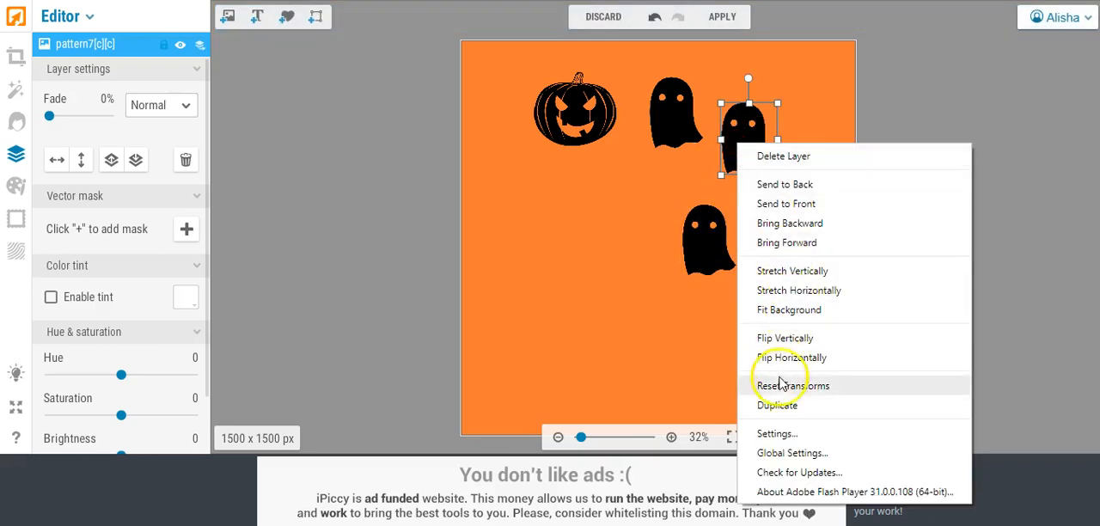
click(788, 403)
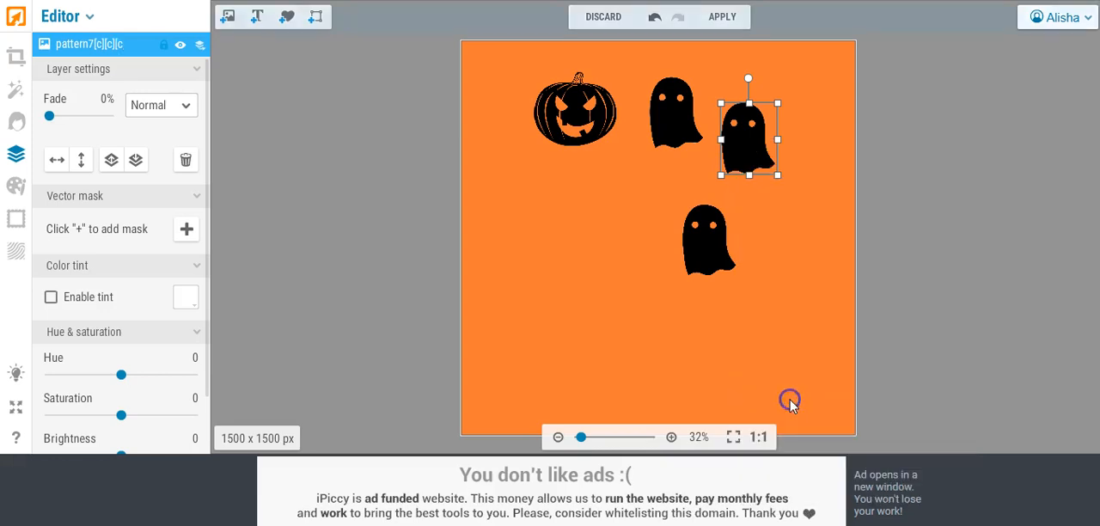
drag(730, 137, 789, 256)
Step: Duplicate the pumpkin layer three times and spread the copies over the left and lower middle of the canvas
click(553, 108)
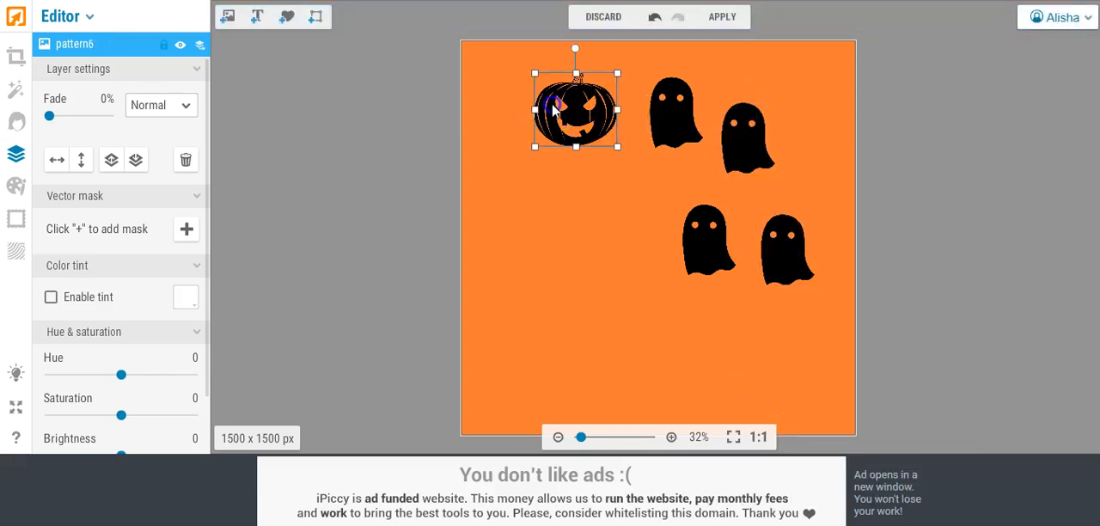
right_click(552, 107)
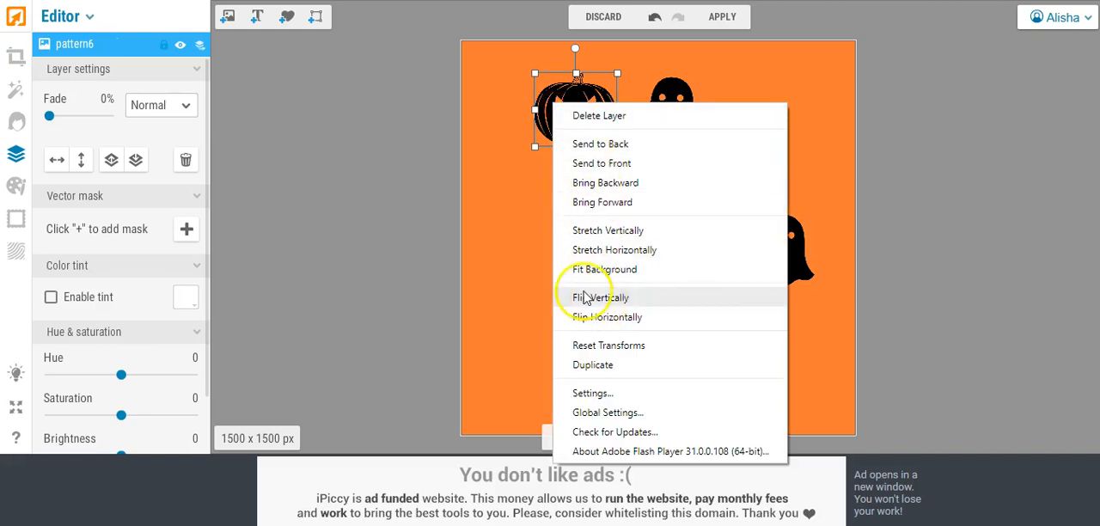
click(584, 365)
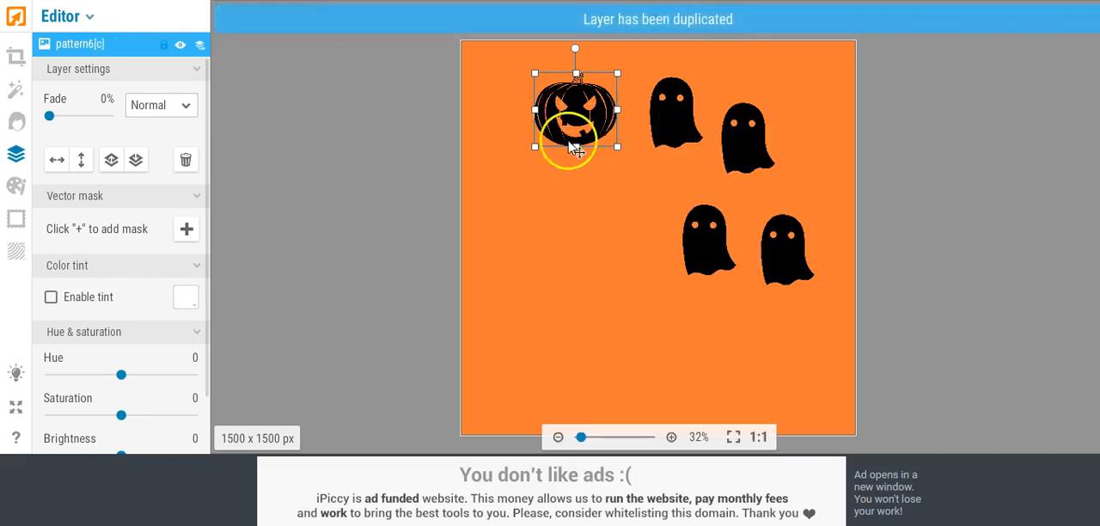
drag(575, 148, 533, 248)
right_click(526, 219)
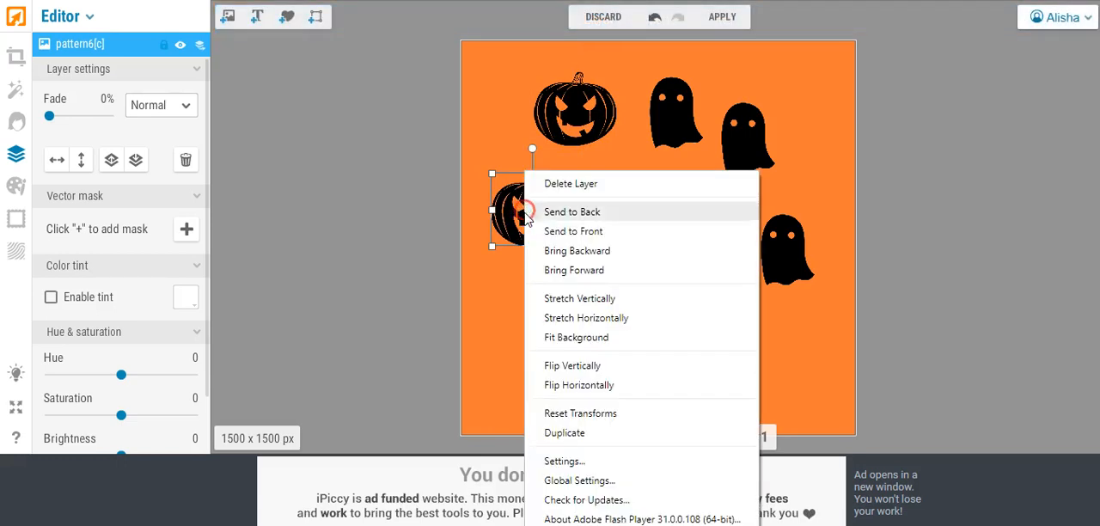
click(574, 434)
drag(553, 226, 622, 299)
right_click(607, 297)
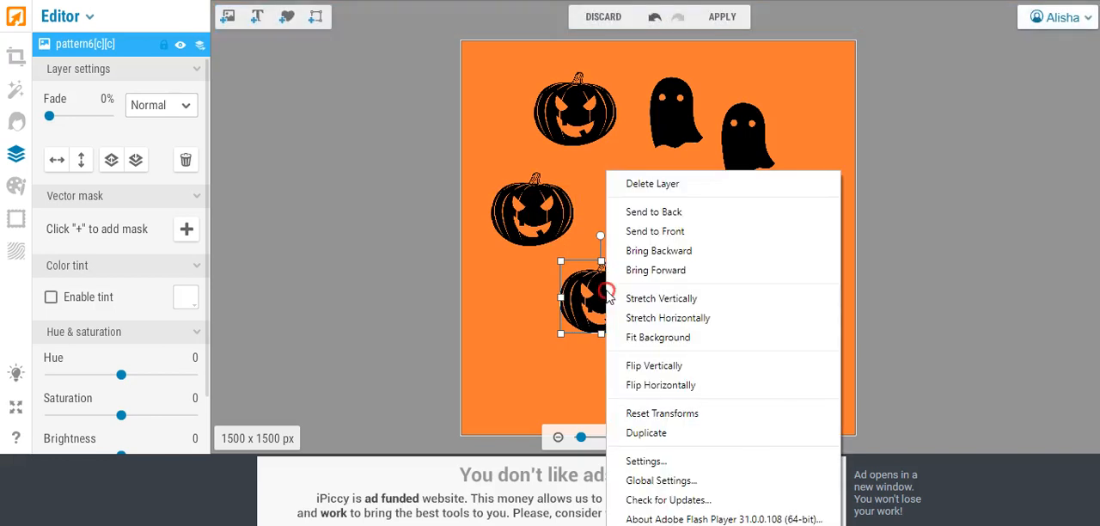
click(649, 433)
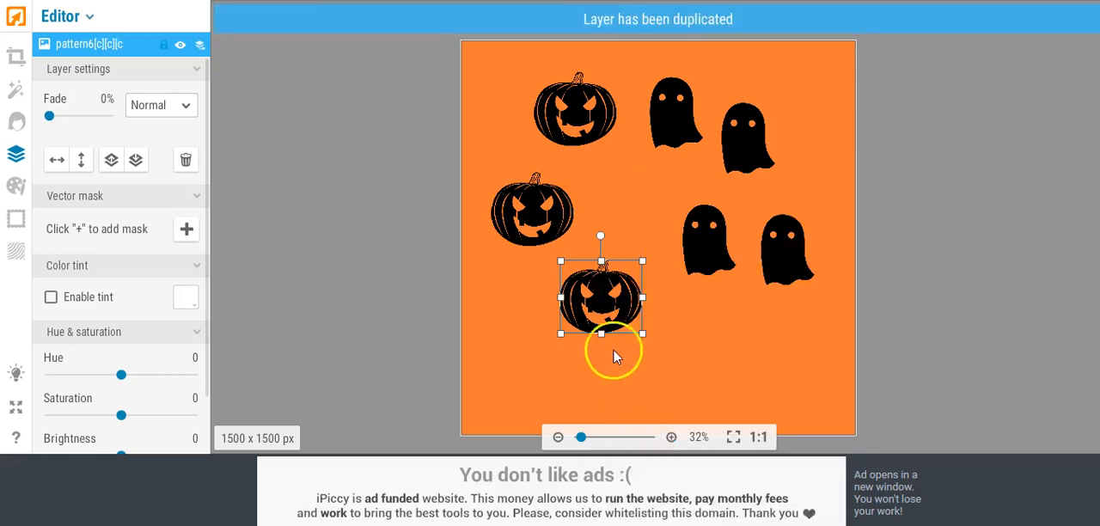
drag(612, 292, 695, 328)
Step: Arrange the four pumpkins and four ghosts alternately in a three-by-three grid, leaving the lower-right cell empty
drag(566, 105, 532, 99)
drag(664, 107, 628, 91)
drag(726, 132, 709, 182)
drag(543, 213, 776, 98)
drag(709, 179, 531, 199)
drag(591, 289, 634, 199)
drag(769, 242, 760, 201)
drag(709, 248, 545, 344)
drag(528, 209, 527, 222)
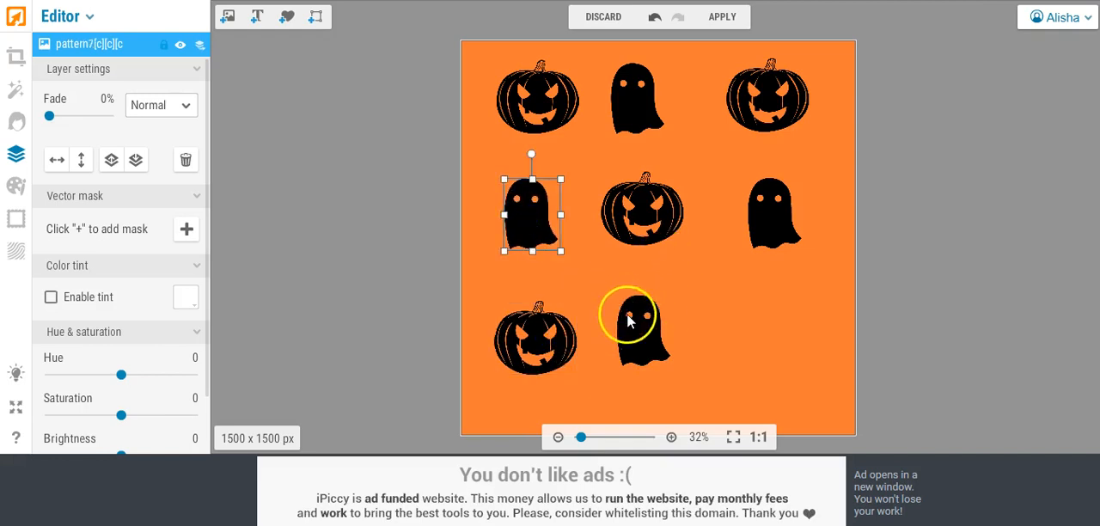
drag(632, 327, 636, 341)
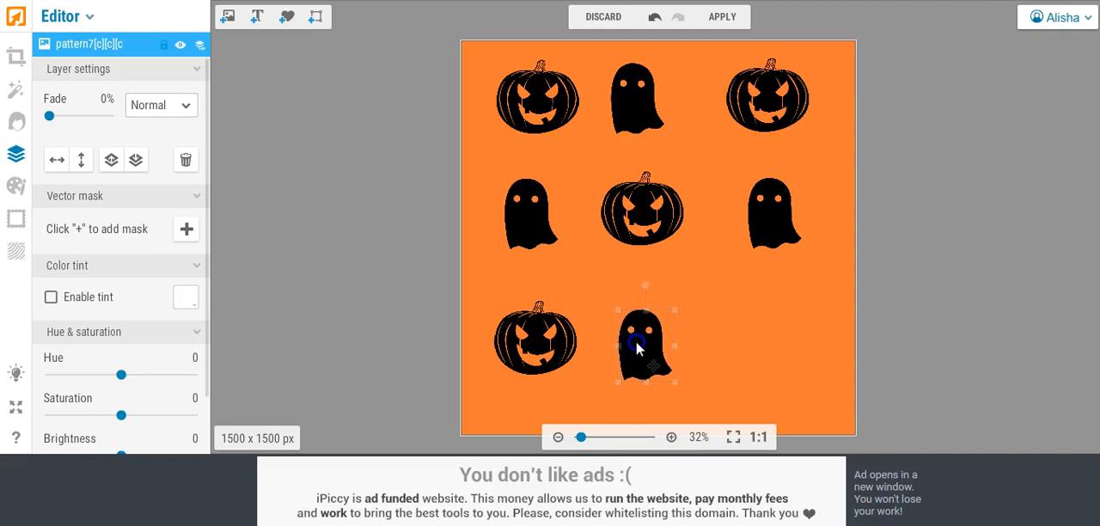
click(733, 315)
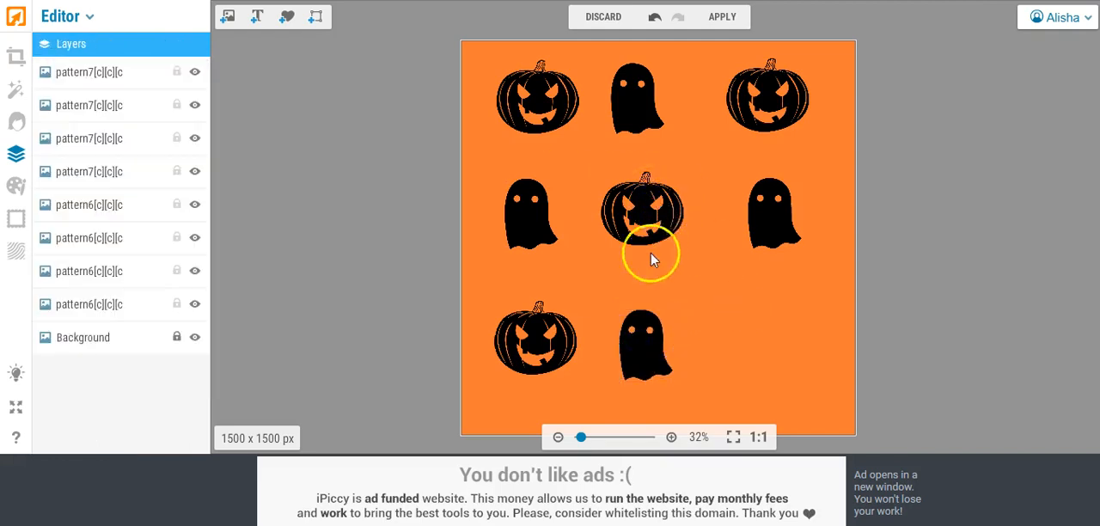
Step: Tilt the bottom-row ghost and the center pumpkin counterclockwise, and the middle row's right ghost slightly clockwise
click(646, 336)
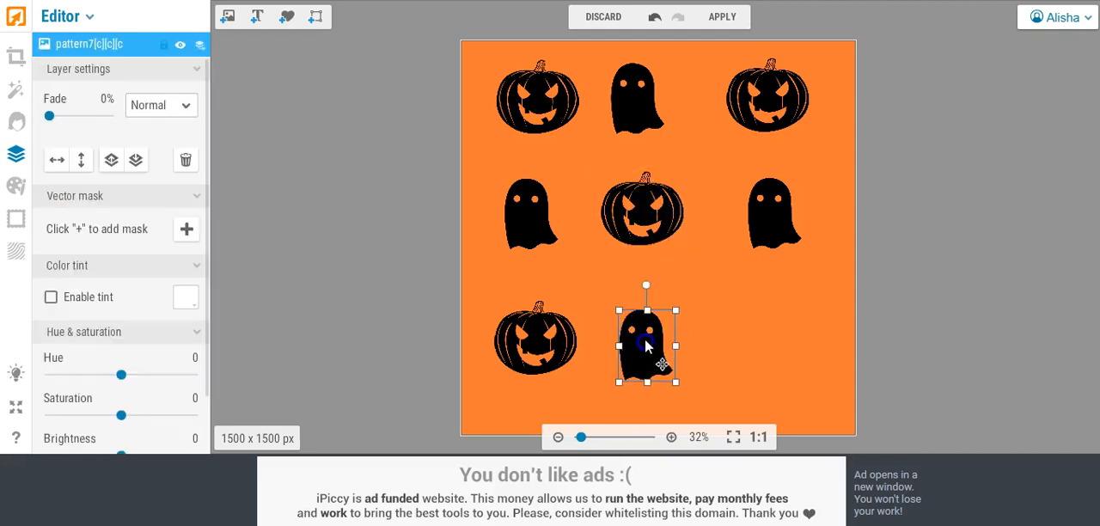
drag(646, 290, 626, 277)
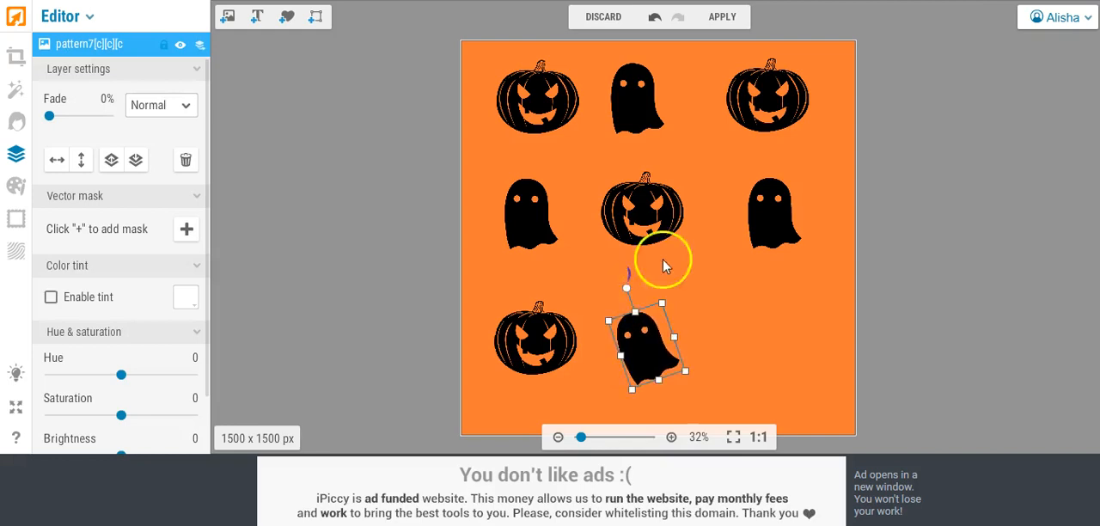
click(751, 221)
drag(775, 154, 790, 160)
click(637, 182)
mouse_move(642, 148)
mouse_down()
mouse_move(616, 140)
mouse_move(621, 150)
mouse_up()
Step: Tilt the lower-left and upper-right pumpkins clockwise, and the middle row's left ghost and the upper-left pumpkin counterclockwise
click(535, 330)
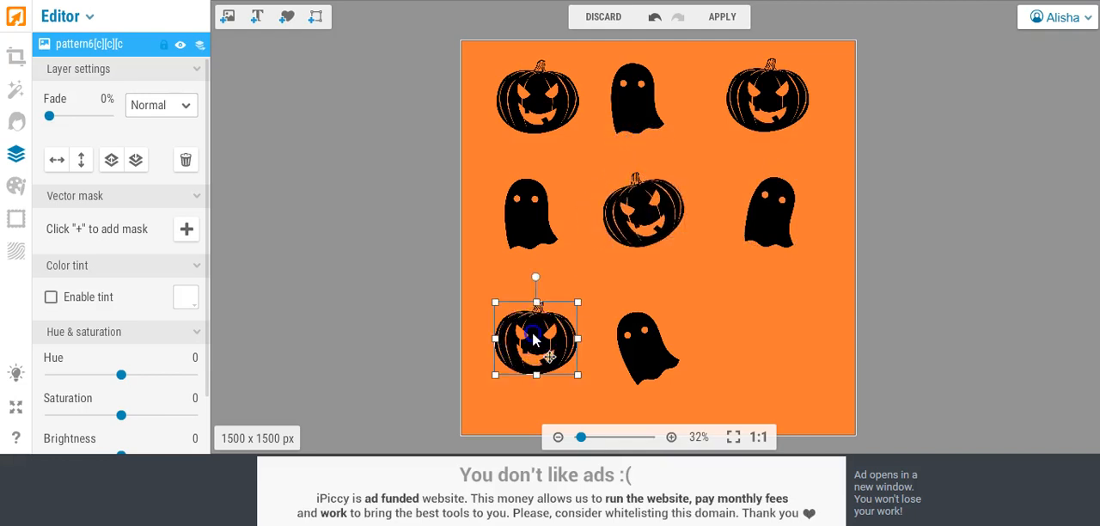
drag(537, 280, 550, 285)
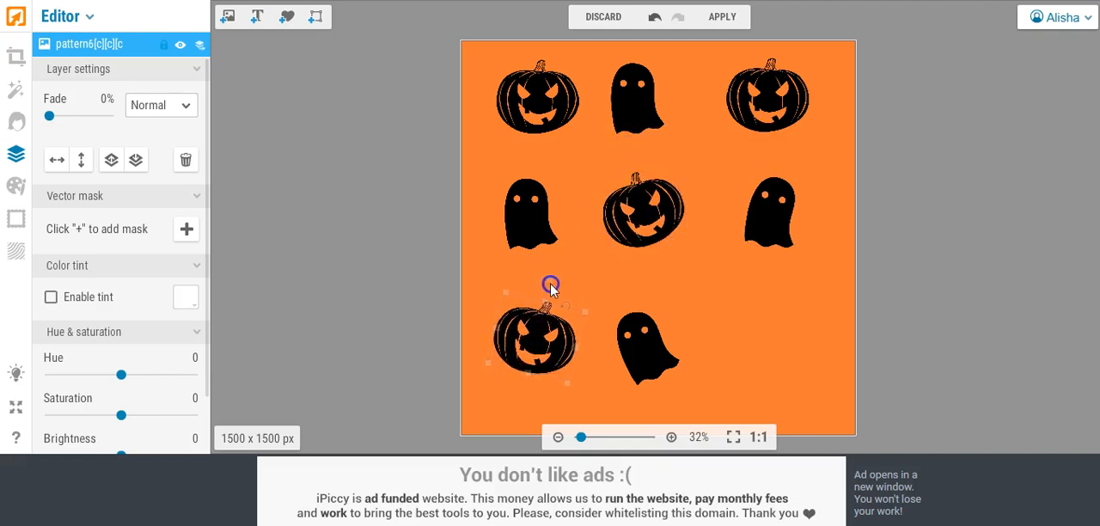
click(544, 222)
drag(529, 155, 510, 151)
click(535, 100)
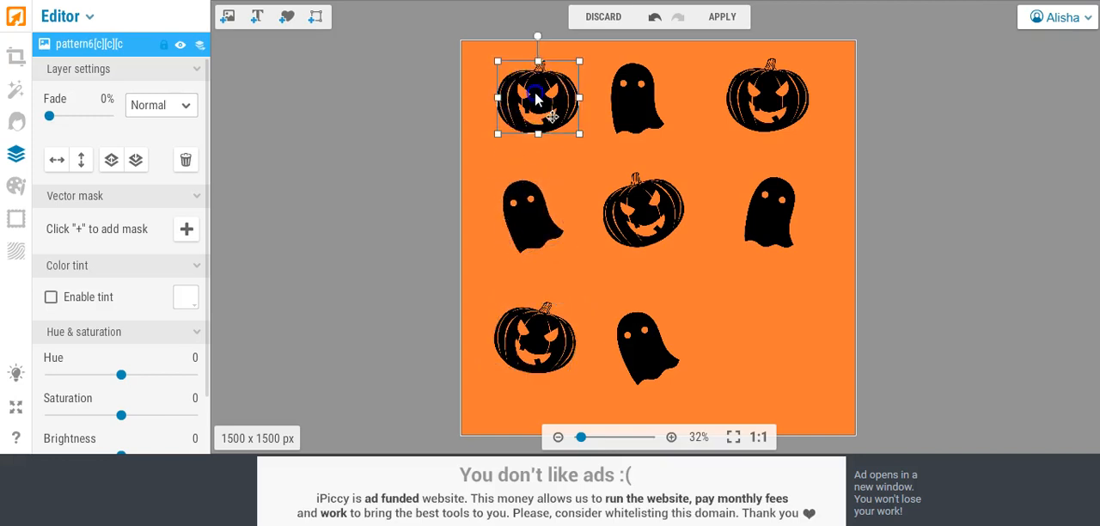
drag(538, 37, 508, 40)
click(781, 74)
drag(767, 35, 783, 42)
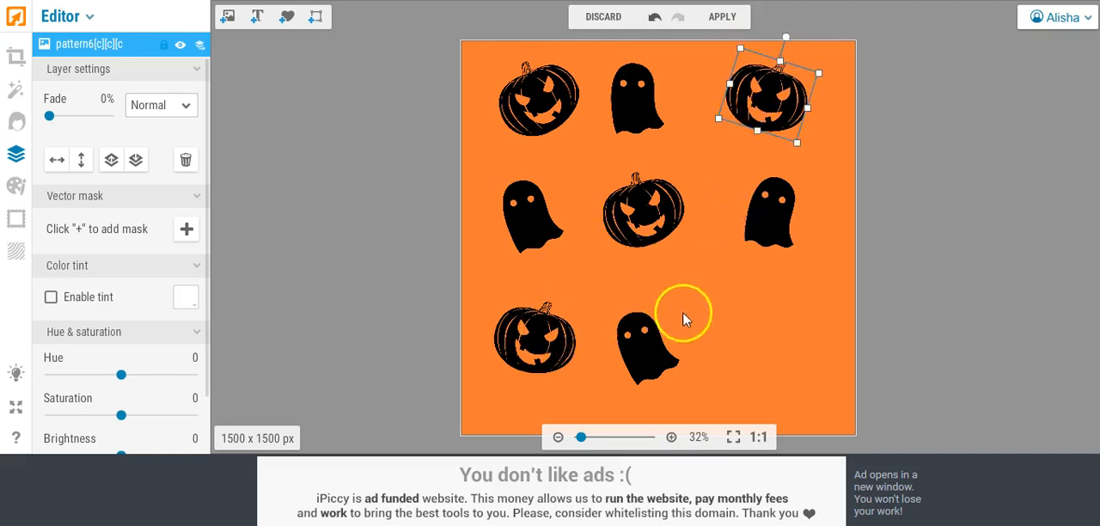
Step: Duplicate the lower-left pumpkin, place the copy in the empty lower-right grid cell and tilt it counterclockwise
right_click(547, 340)
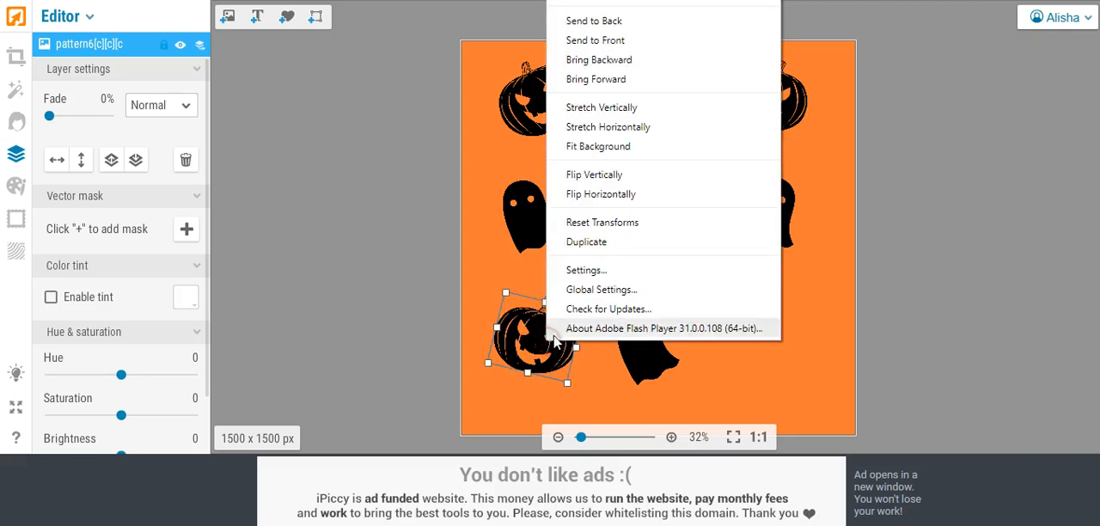
click(632, 242)
drag(527, 334, 747, 335)
drag(769, 286, 720, 286)
click(806, 286)
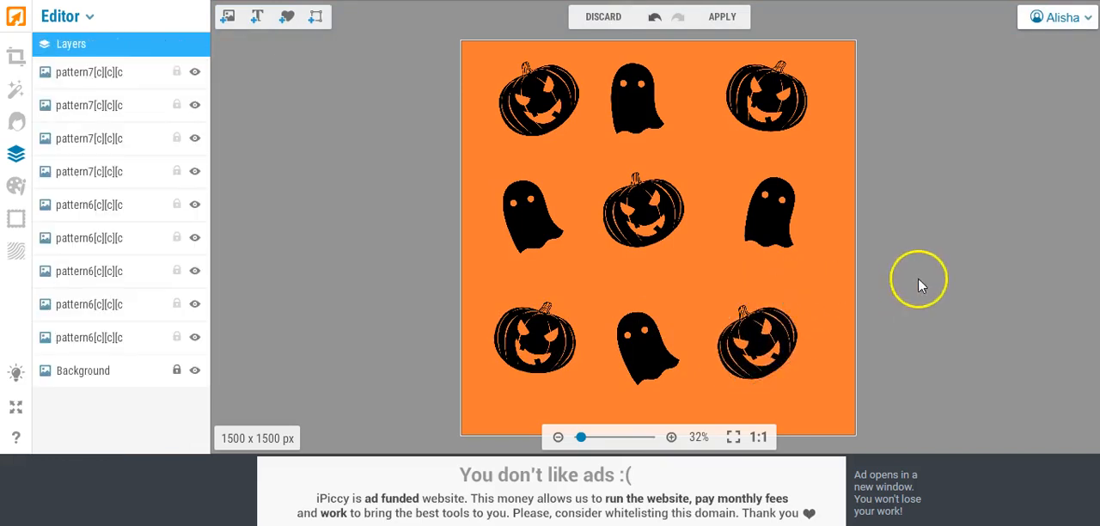
Step: Nudge the center pumpkin slightly right and down and the middle row's left ghost slightly left to even the spacing
drag(653, 215, 660, 225)
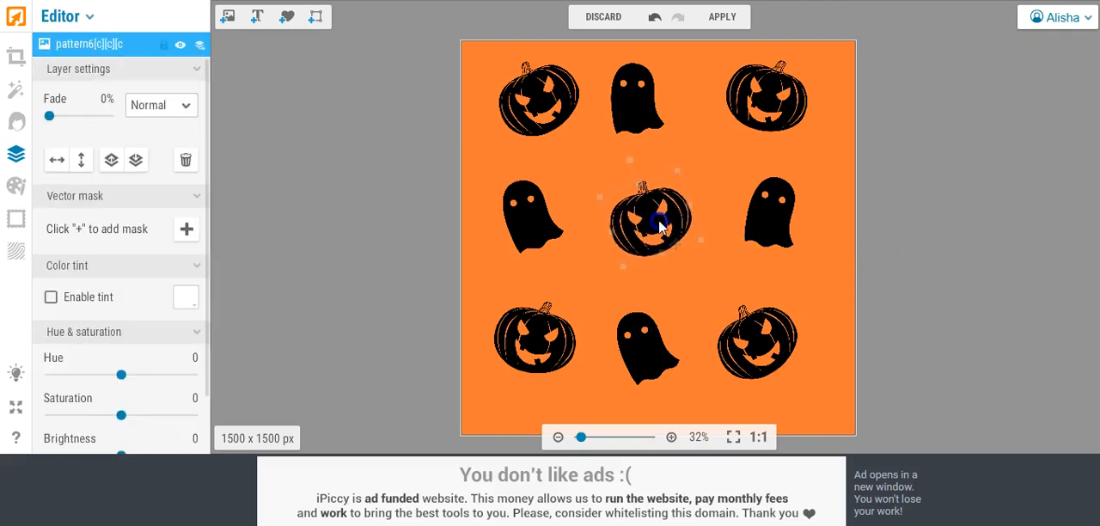
click(503, 270)
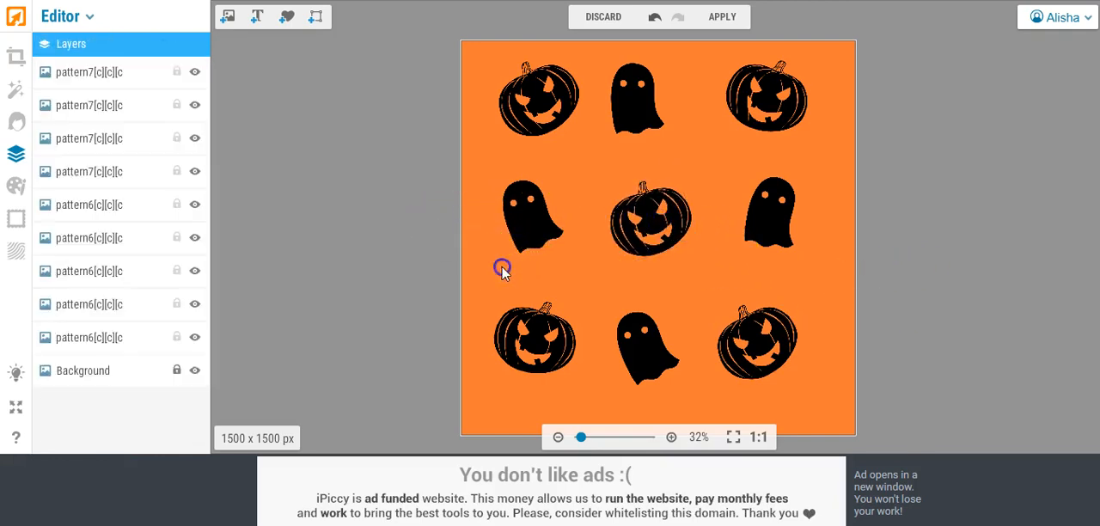
click(525, 222)
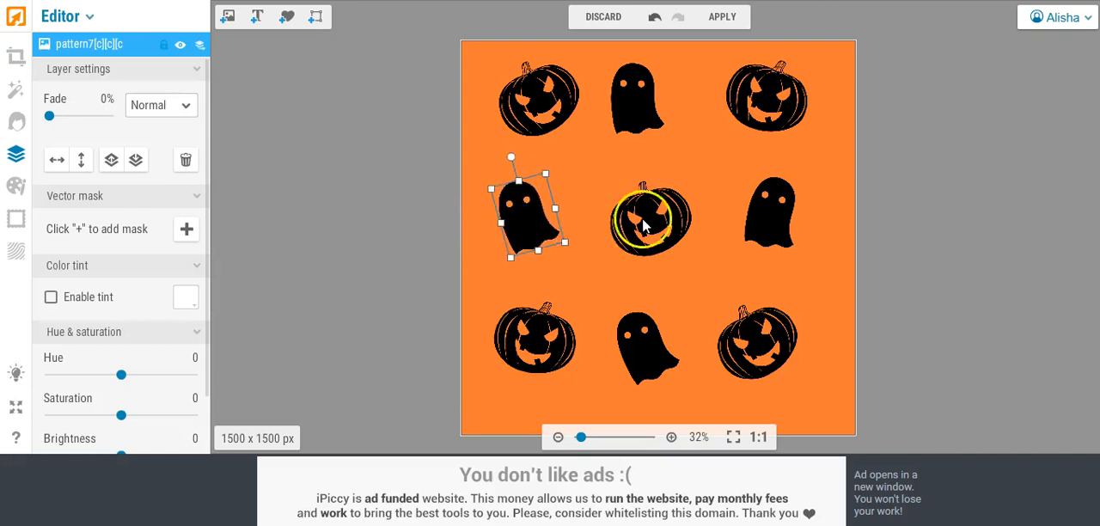
click(598, 265)
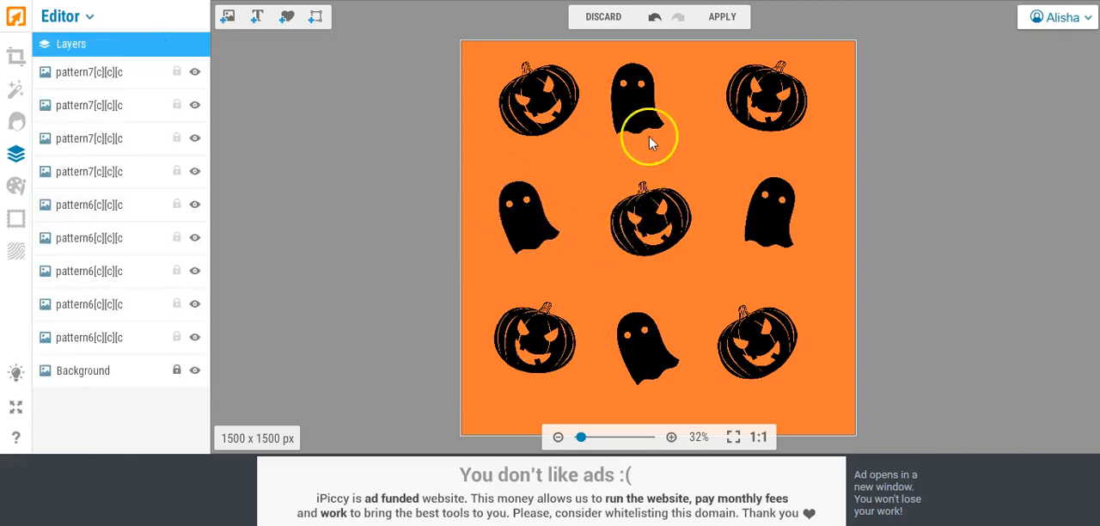
click(669, 217)
drag(668, 217, 672, 213)
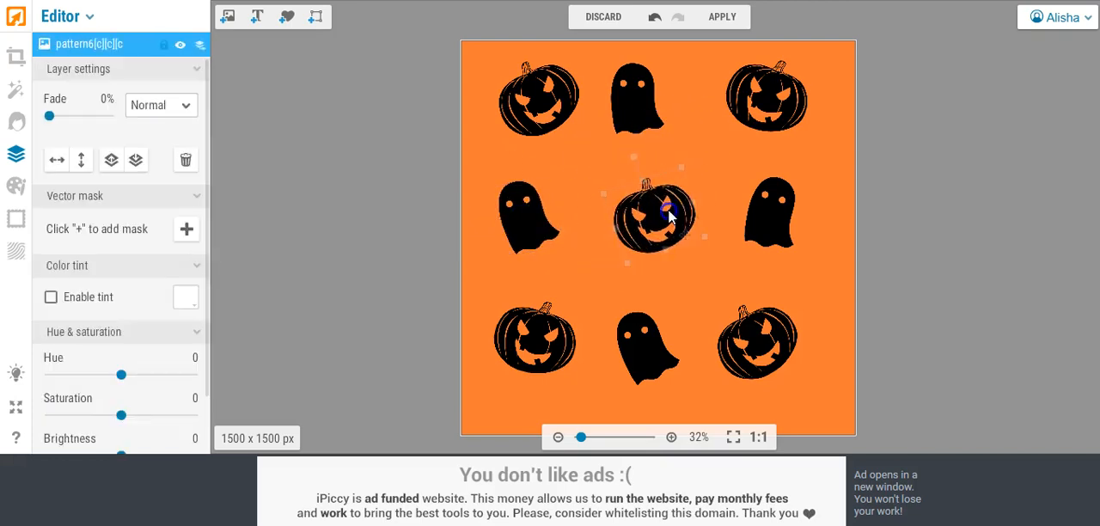
click(404, 237)
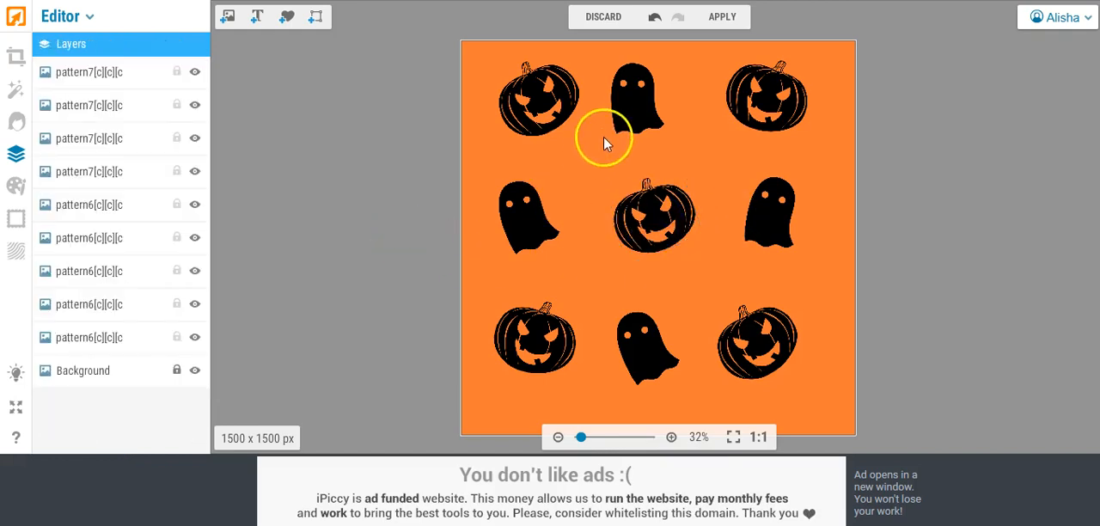
Step: Nudge the top-row ghost and the middle row's right ghost slightly right to even out the grid
drag(631, 113, 640, 119)
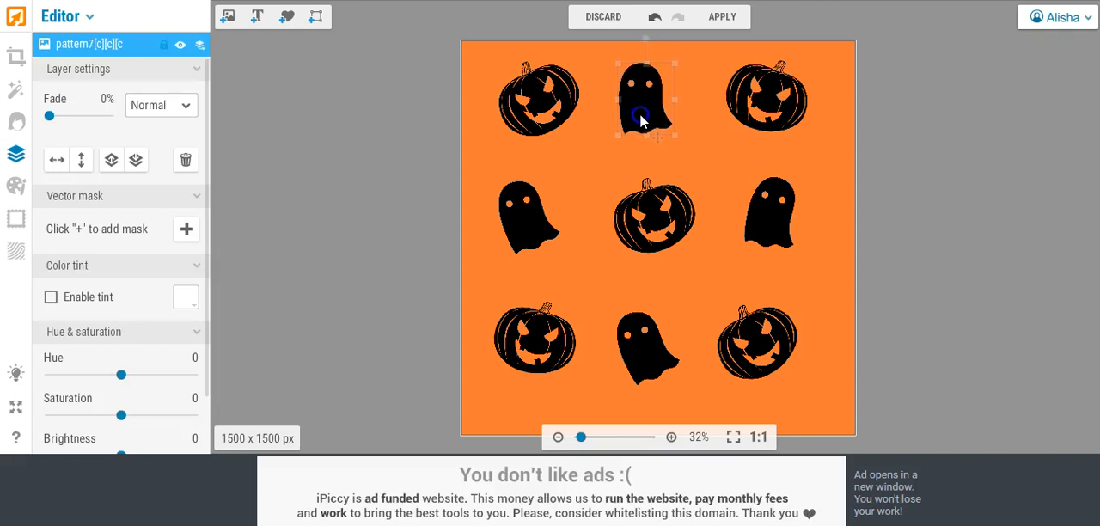
click(432, 150)
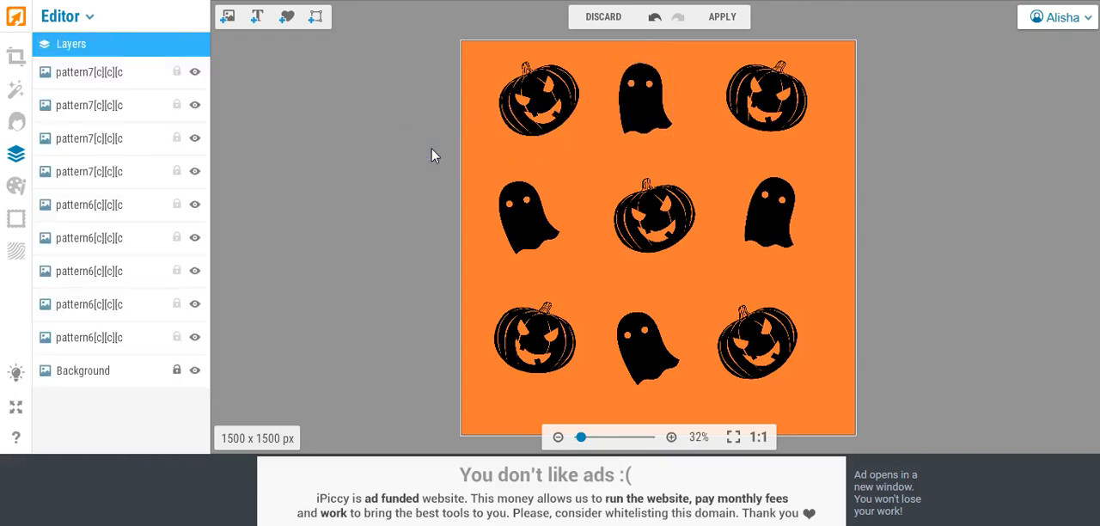
click(765, 210)
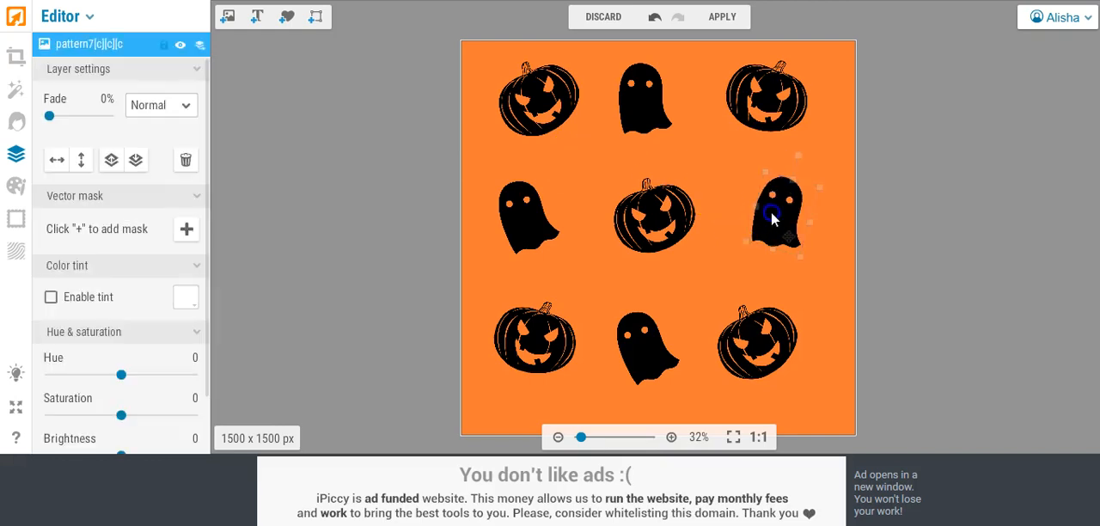
click(664, 222)
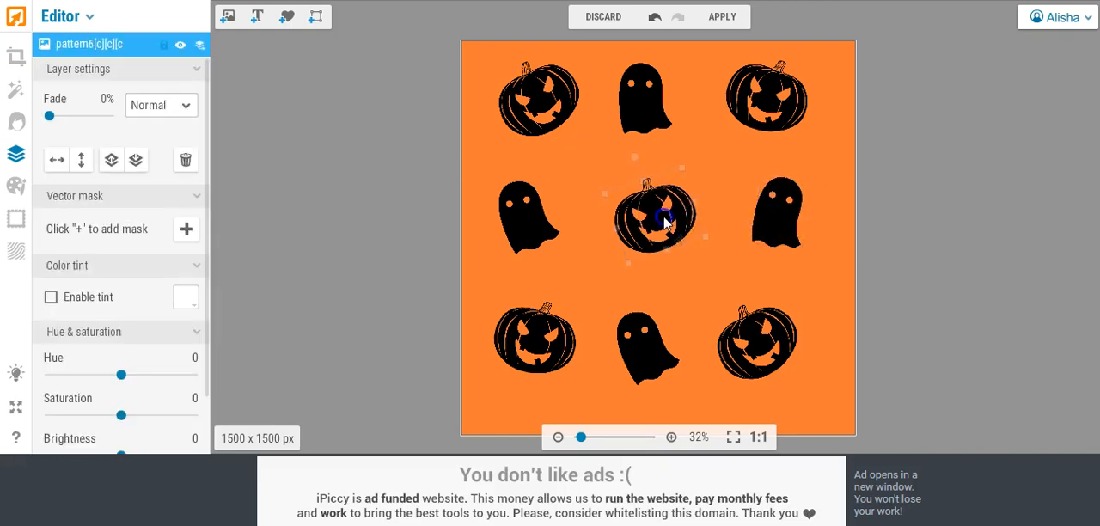
Step: Deselect the center pumpkin and apply the layers to flatten the pumpkin-and-ghost pattern into one image
click(371, 211)
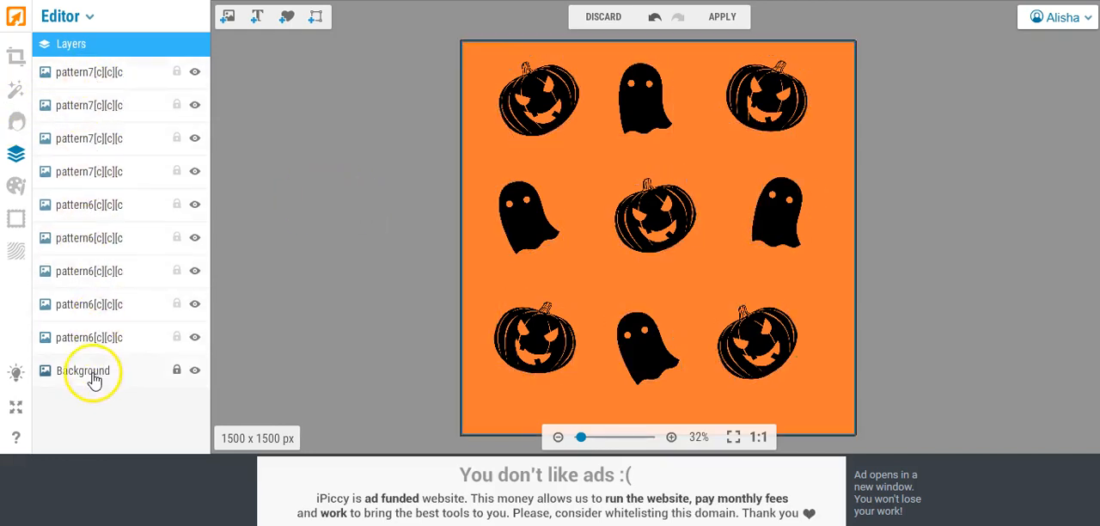
click(725, 19)
click(675, 271)
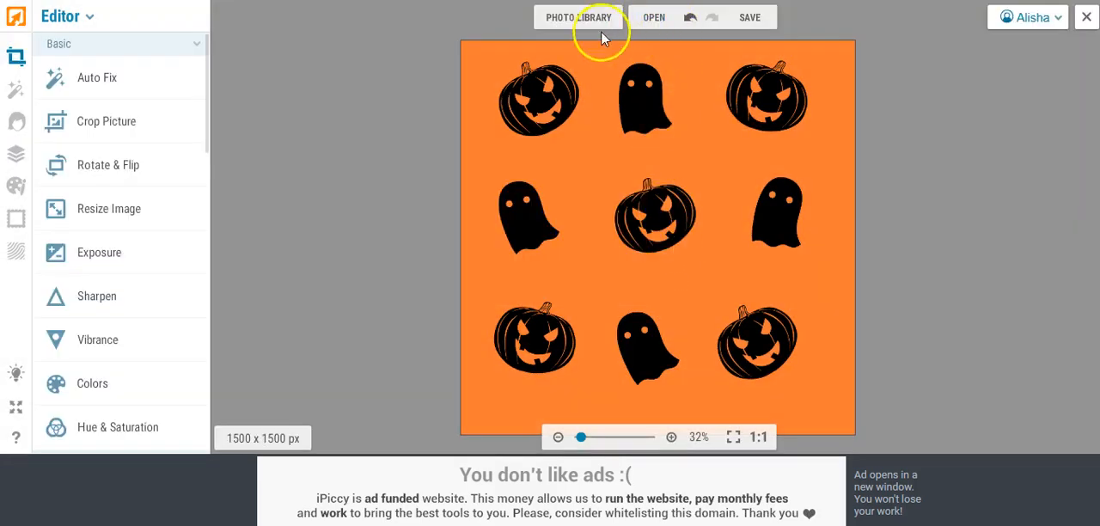
Step: Save the flattened pattern to the Desktop as a .jpg named halloween, and close the photo
click(747, 18)
click(744, 49)
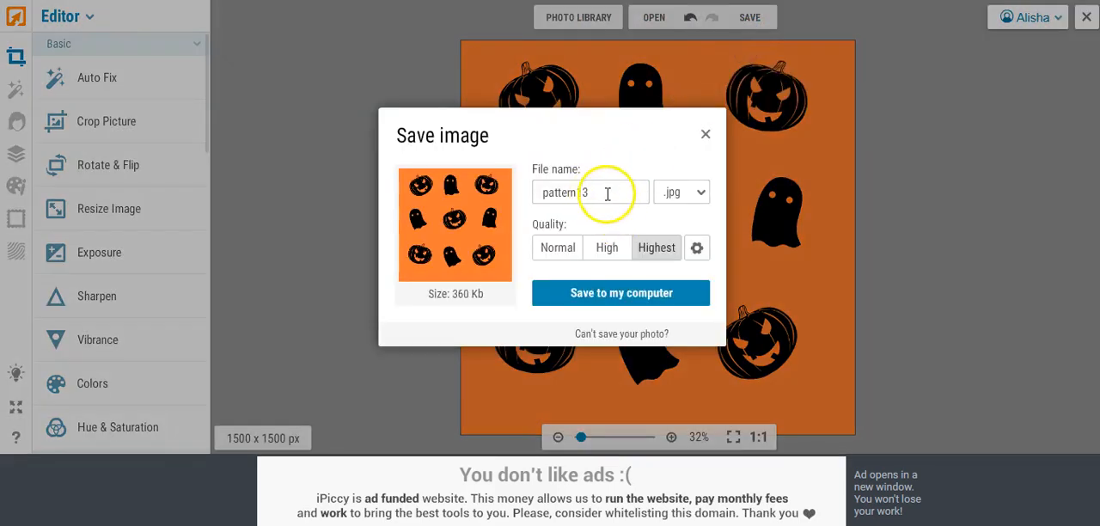
double_click(597, 190)
text(ha)
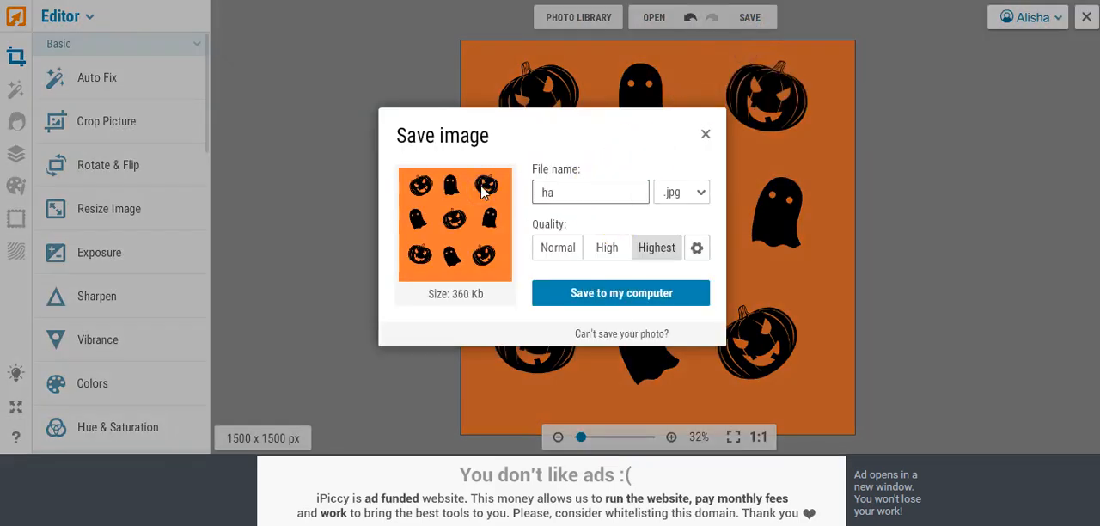
text(lloween)
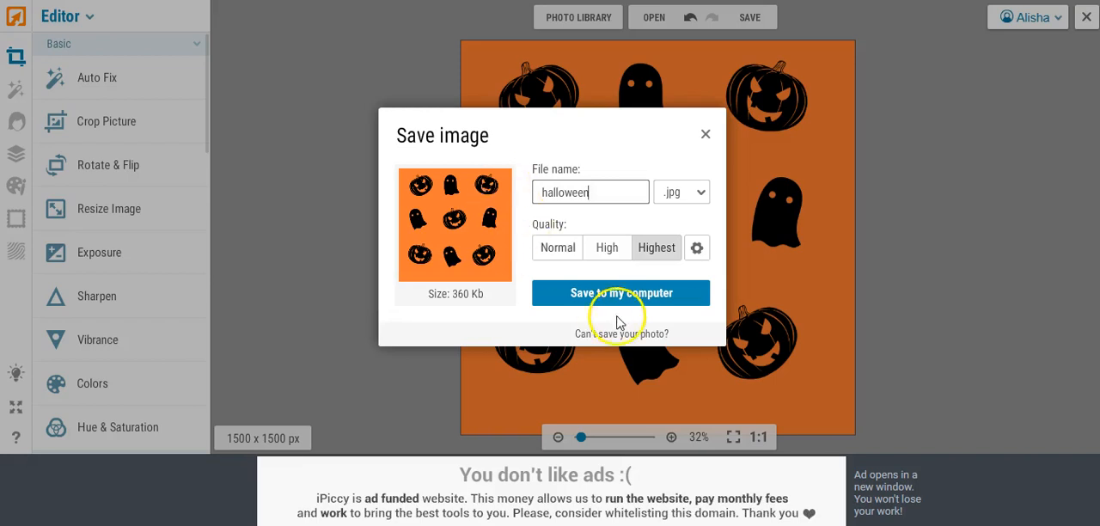
click(602, 295)
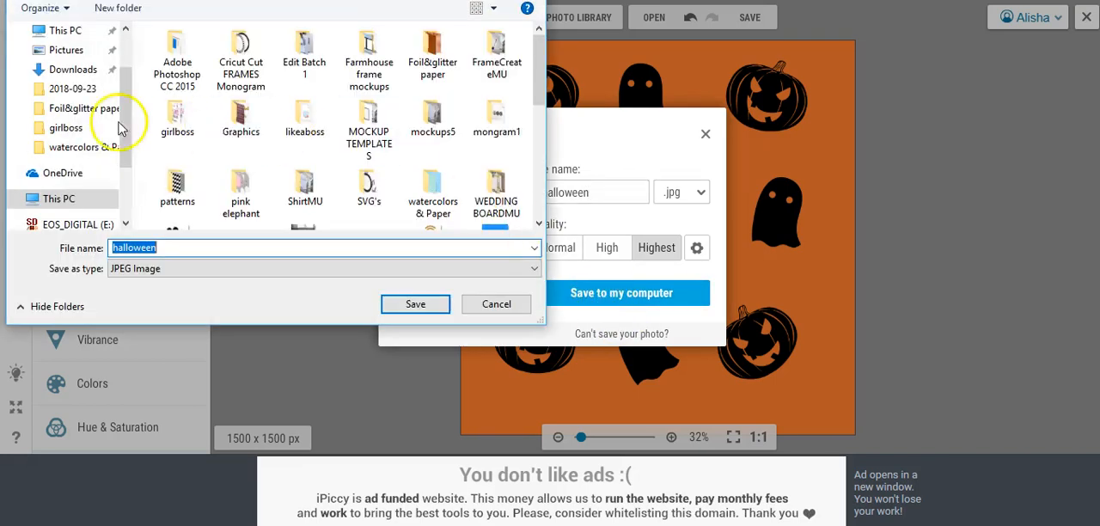
scroll(127, 89, up, 3)
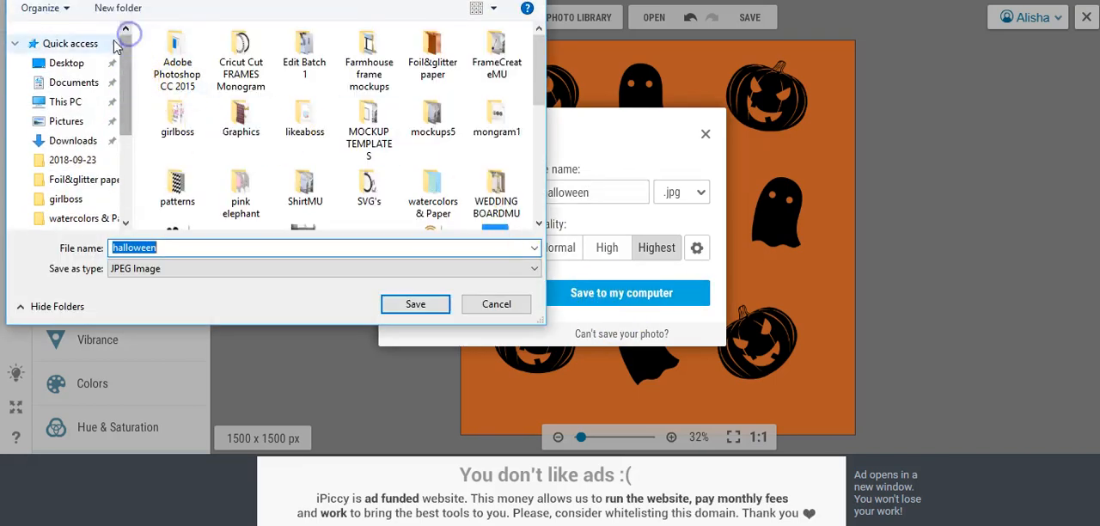
click(75, 64)
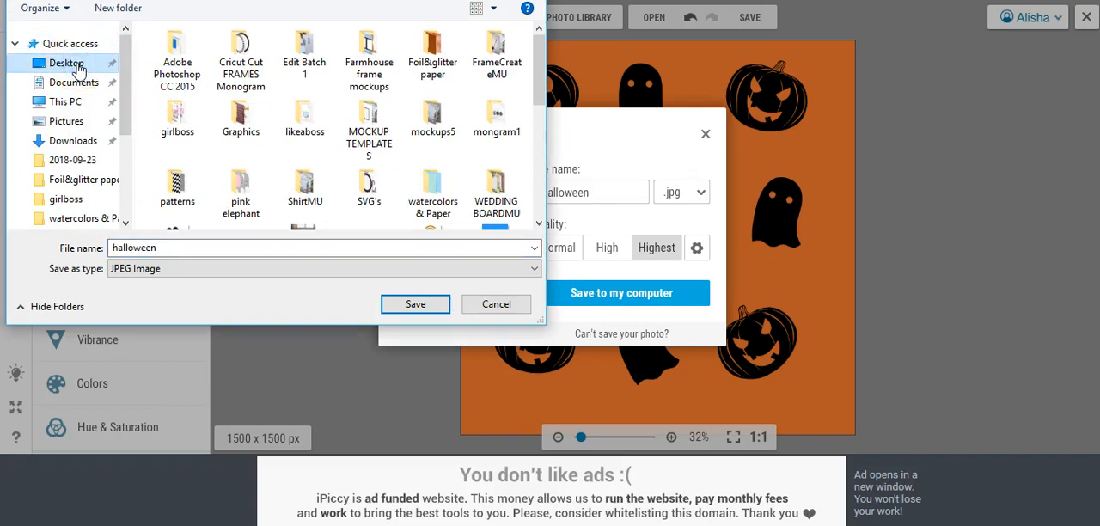
click(411, 304)
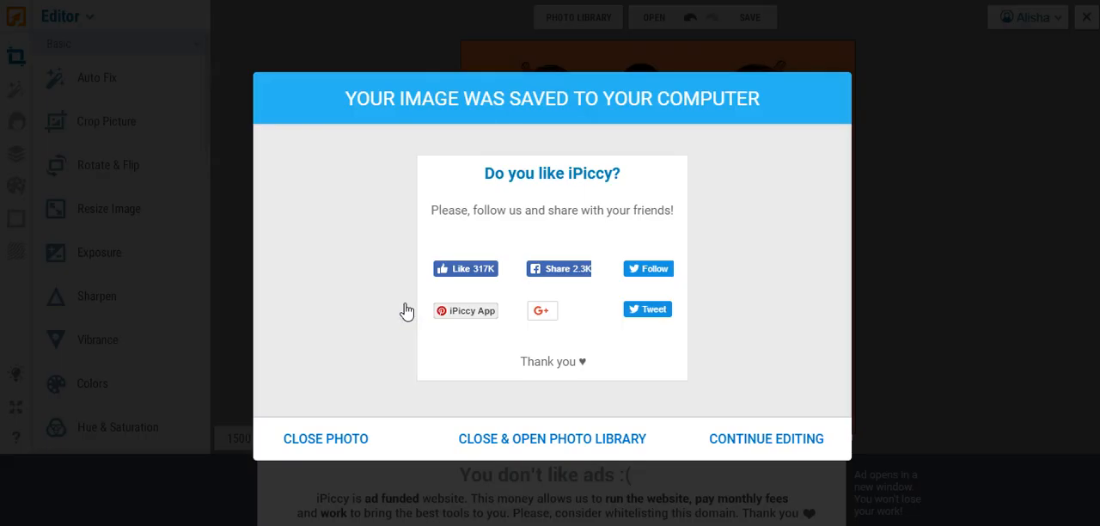
click(310, 443)
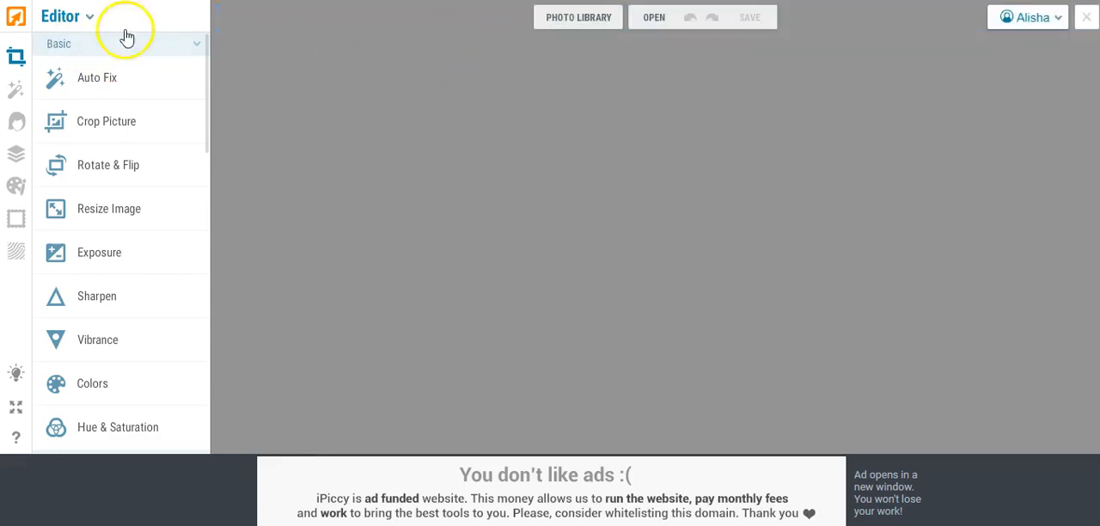
Step: Add the teal-and-black pattern2 image from the computer to the photo library and open it for editing
click(82, 17)
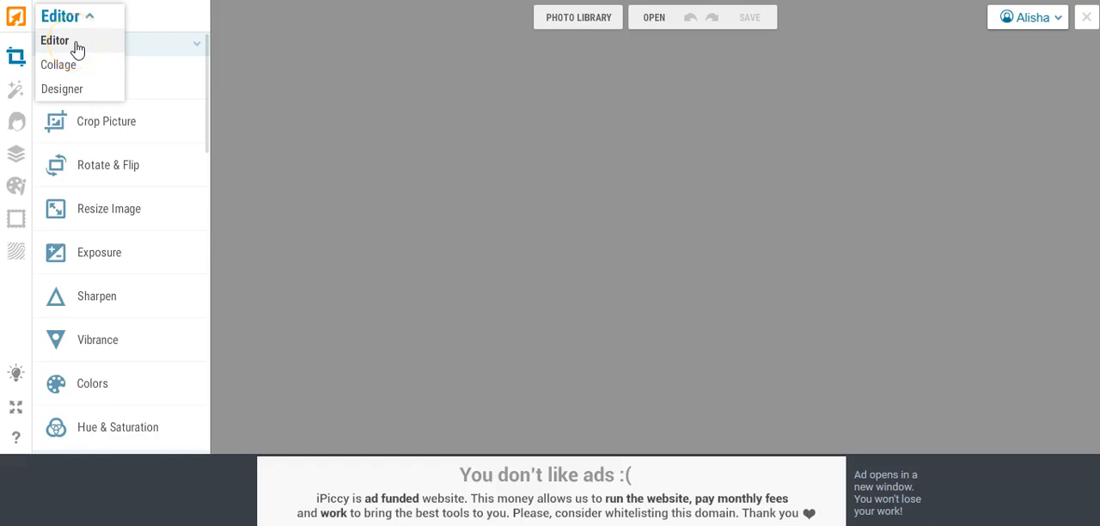
click(556, 19)
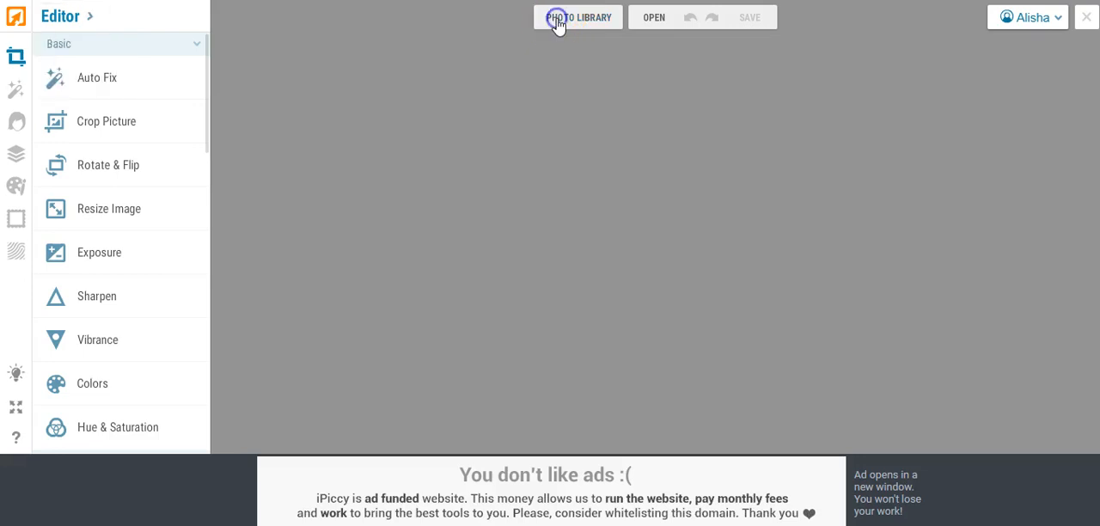
click(133, 70)
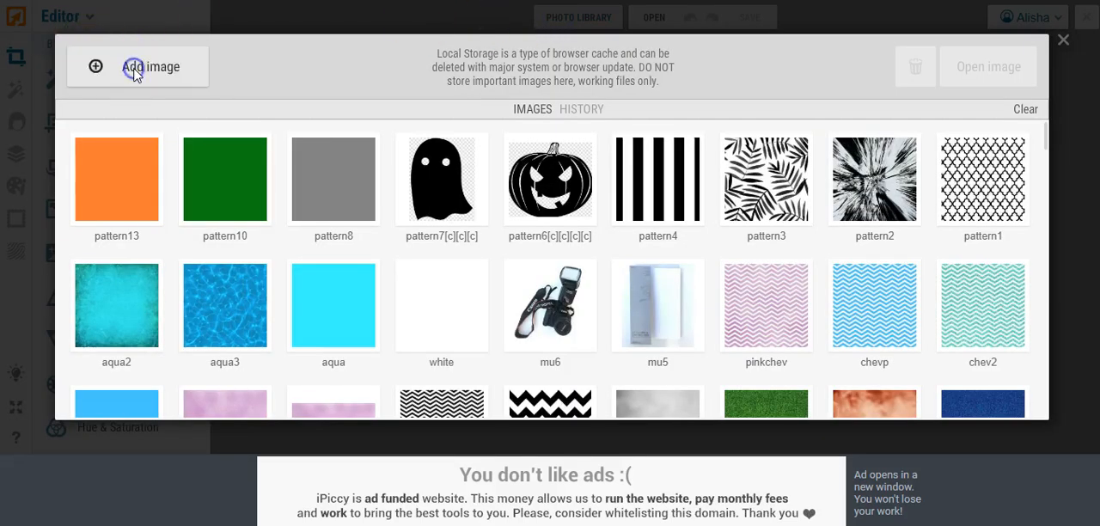
scroll(365, 138, down, 8)
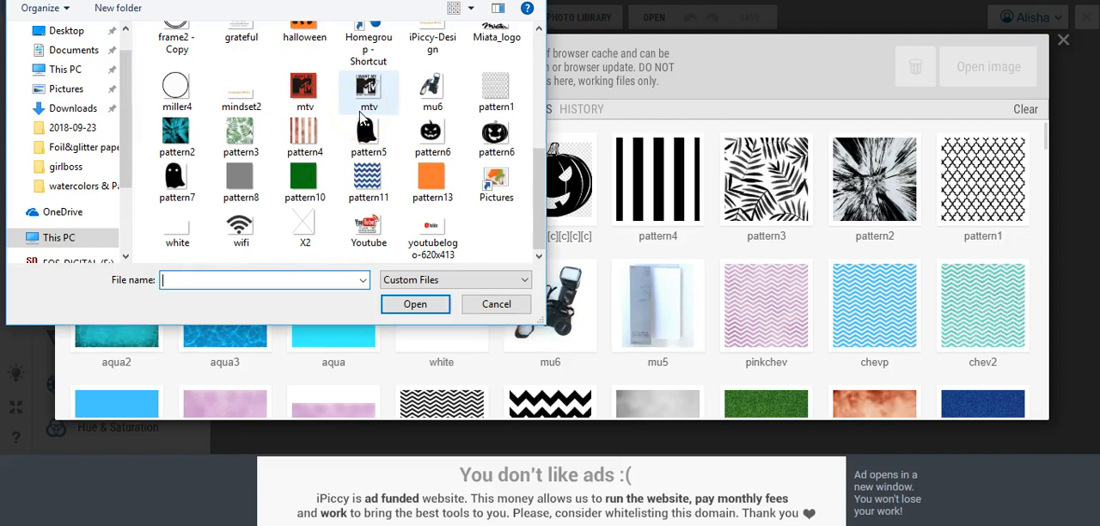
double_click(176, 131)
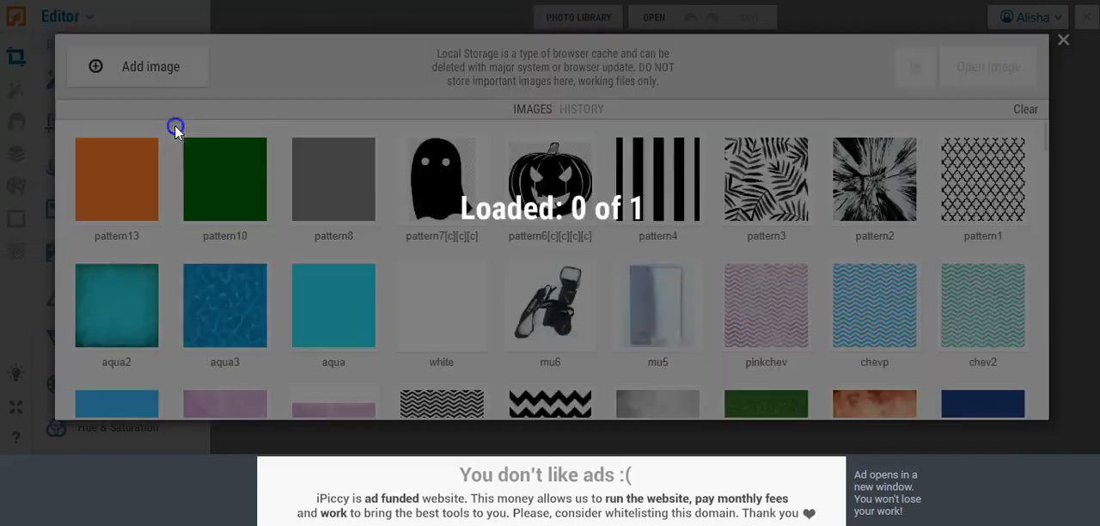
click(76, 218)
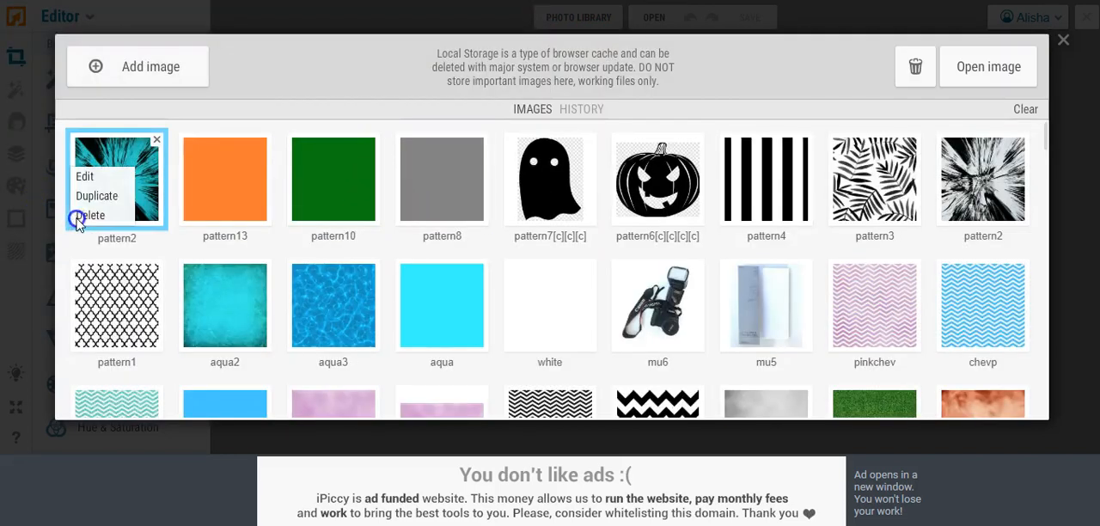
click(82, 176)
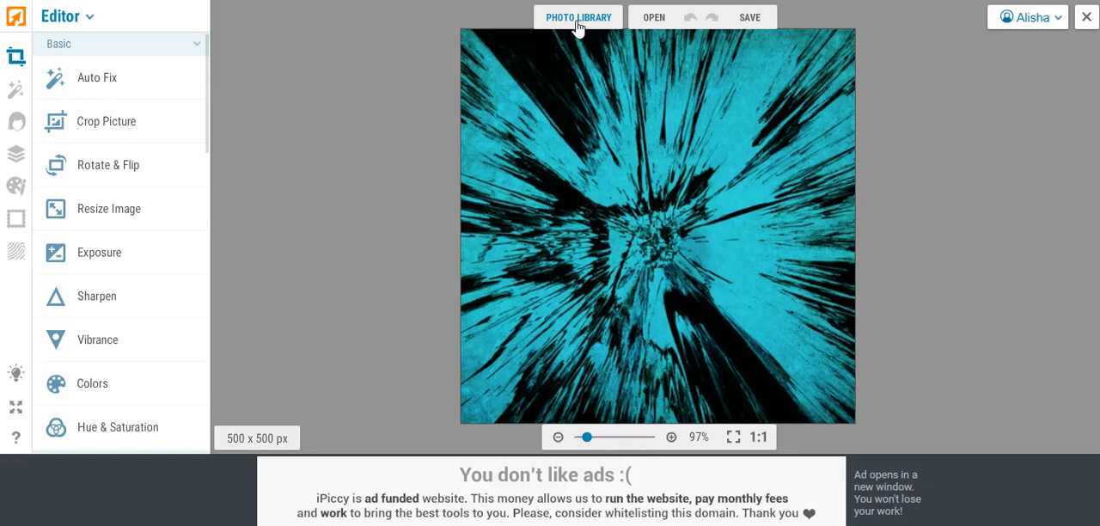
Step: Add the copper-and-white striped pattern4 image from the computer to the photo library and open it for editing
click(535, 50)
click(499, 56)
click(578, 18)
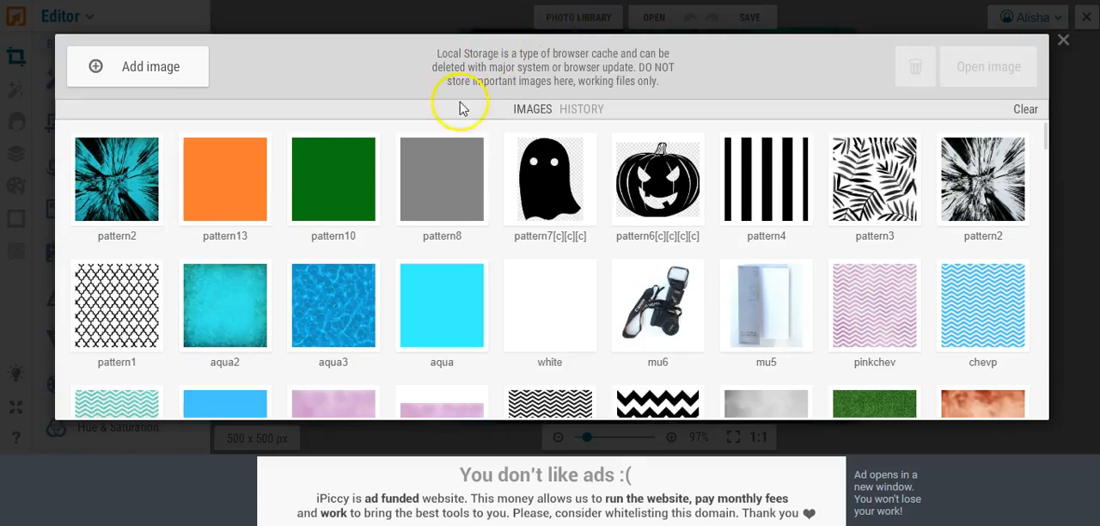
click(110, 66)
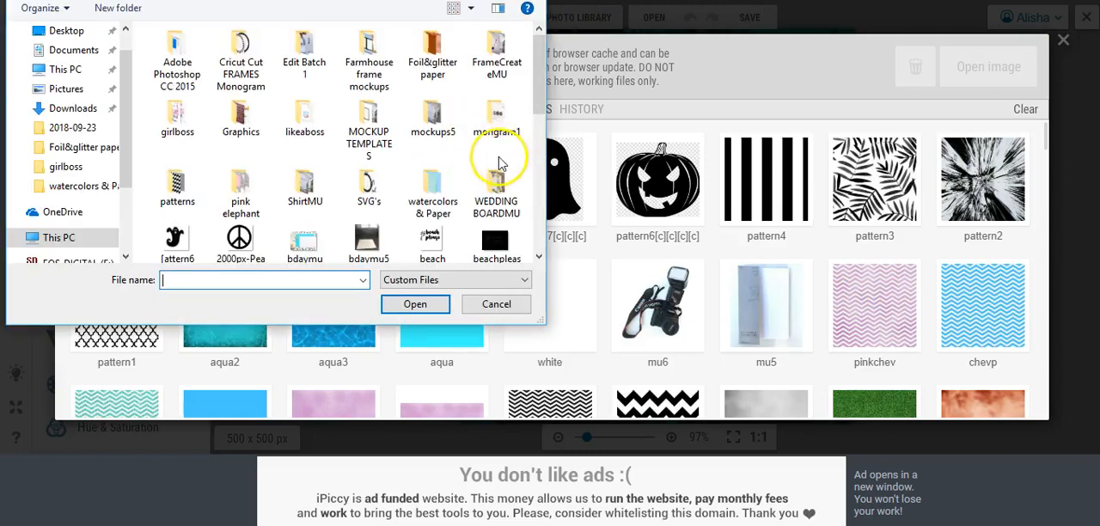
drag(539, 64, 535, 163)
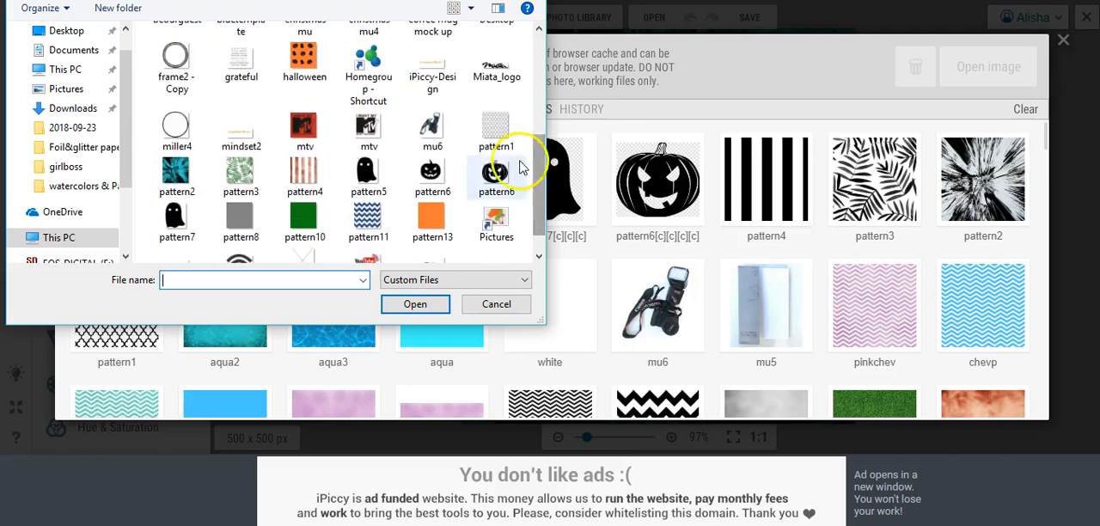
double_click(241, 217)
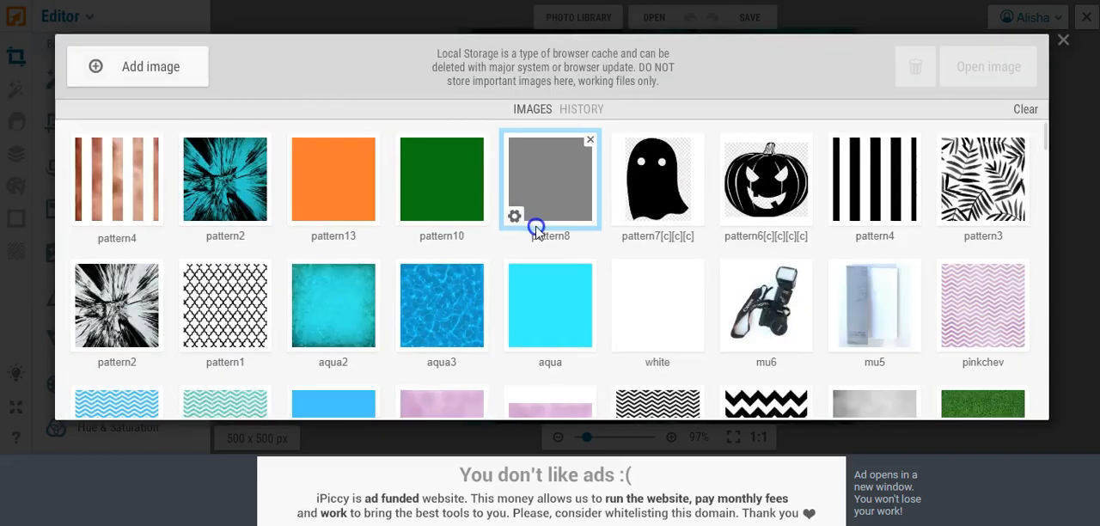
click(75, 216)
click(82, 177)
click(691, 284)
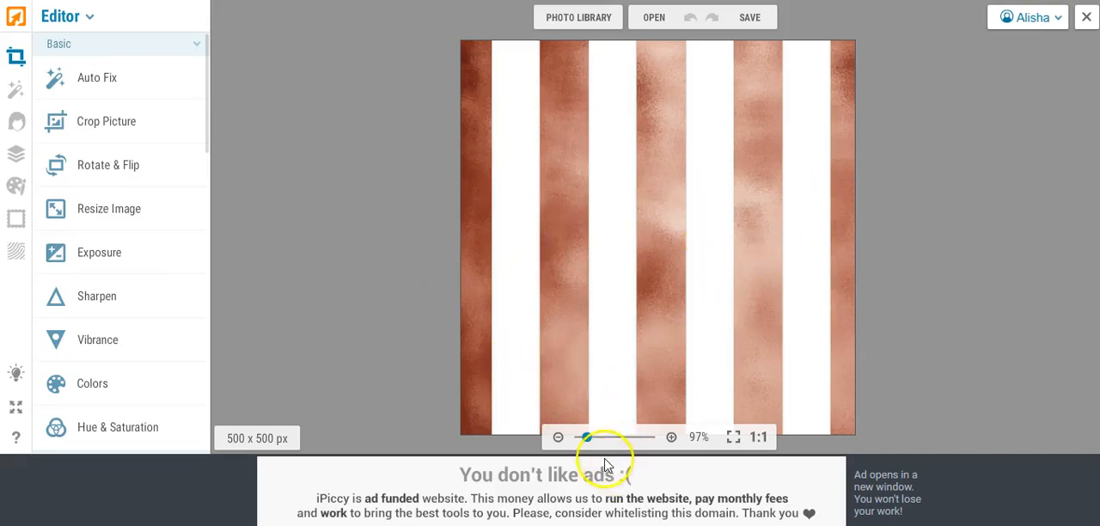
mouse_move(586, 438)
mouse_down()
mouse_move(604, 438)
mouse_move(588, 441)
mouse_up()
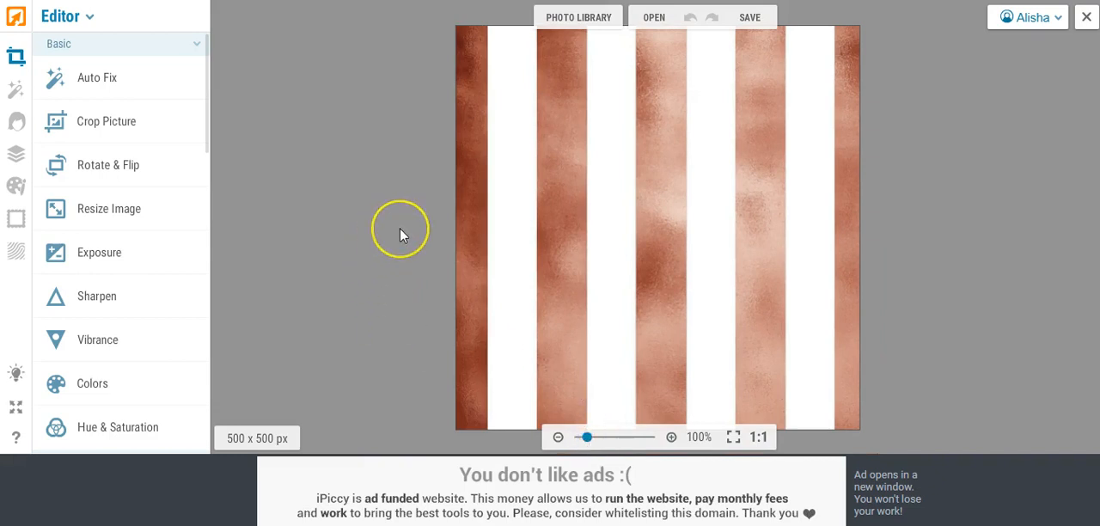